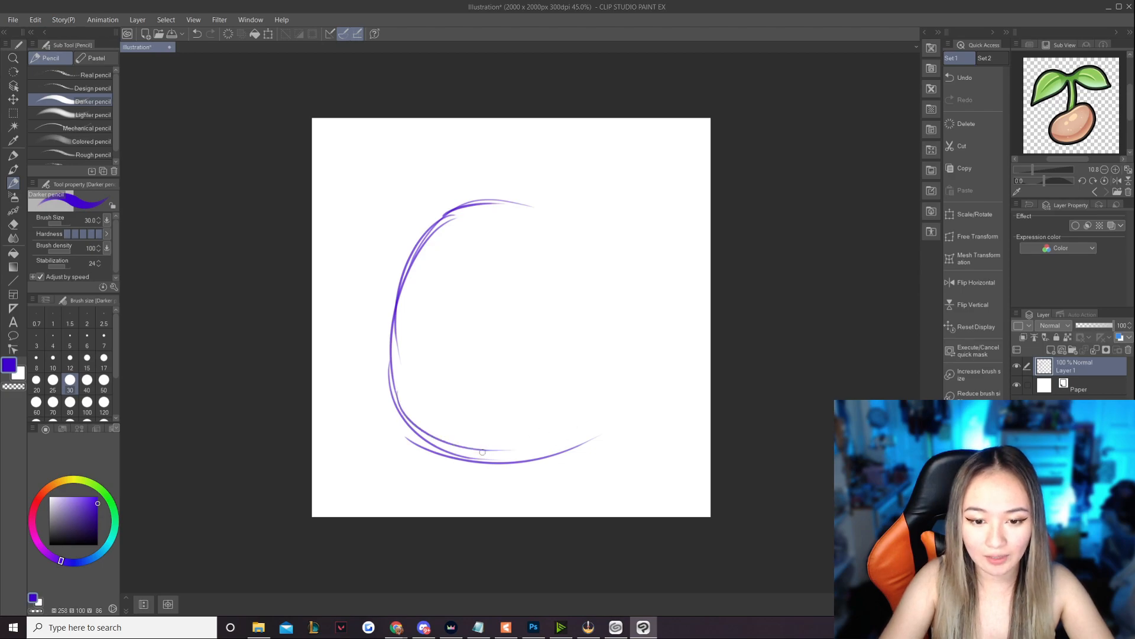
- Sketch the rest of the rounded body outline with loose overlapping pencil strokes along its right side, upper left and crown
mouse_move(435, 230)
mouse_down()
mouse_move(570, 206)
mouse_move(633, 317)
mouse_up()
mouse_move(583, 236)
mouse_down()
mouse_move(625, 332)
mouse_move(628, 388)
mouse_move(550, 456)
mouse_up()
mouse_move(613, 320)
mouse_down()
mouse_move(617, 408)
mouse_move(544, 453)
mouse_up()
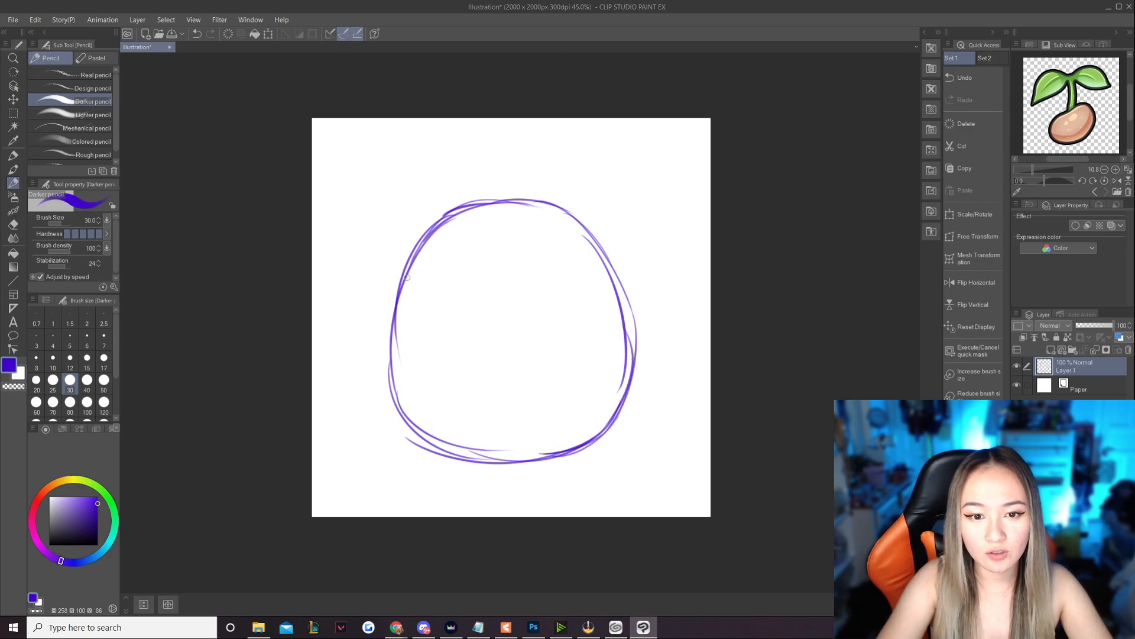
drag(390, 362, 428, 230)
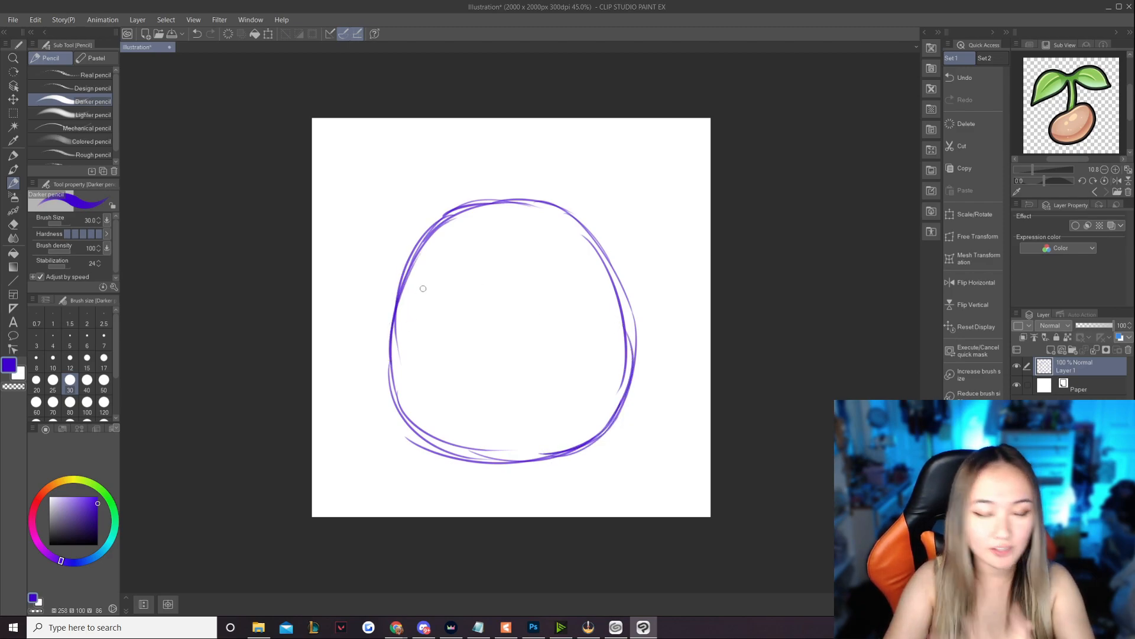
mouse_move(392, 312)
mouse_down()
mouse_move(453, 216)
mouse_move(511, 210)
mouse_up()
drag(417, 259, 524, 210)
mouse_move(436, 234)
mouse_down()
mouse_move(531, 217)
mouse_move(563, 226)
mouse_up()
mouse_move(510, 206)
mouse_down()
mouse_move(538, 207)
mouse_move(590, 247)
mouse_up()
drag(547, 208, 590, 237)
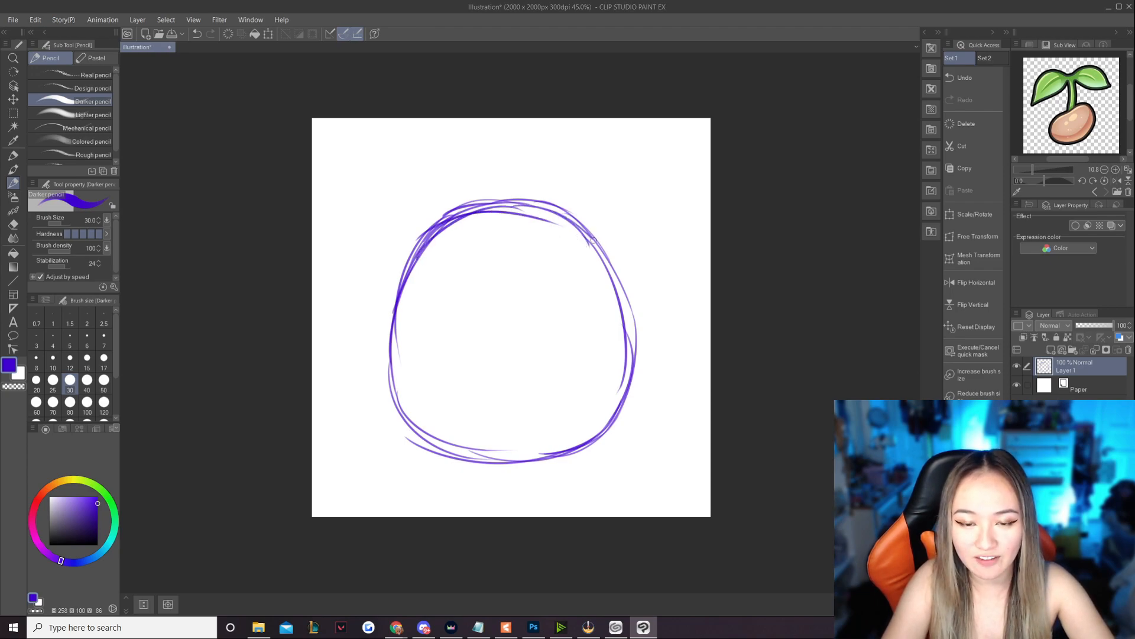
drag(469, 207, 397, 249)
key(ctrl+z)
mouse_move(471, 203)
mouse_down()
mouse_move(421, 197)
mouse_move(397, 266)
mouse_up()
key(ctrl+z)
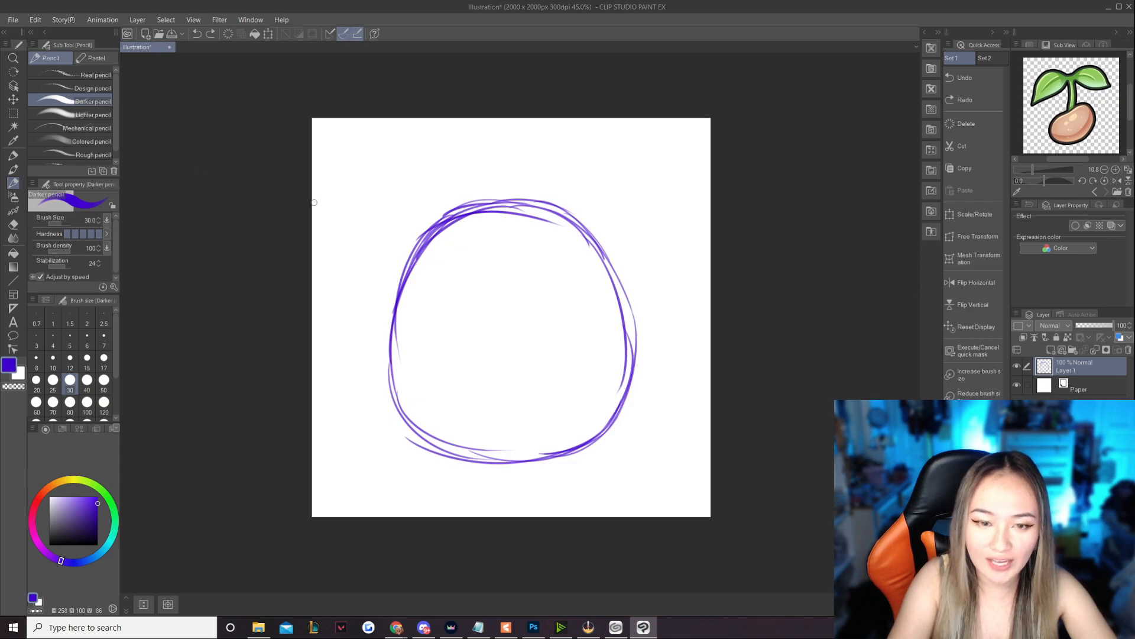
- Scale the body sketch down slightly with a Scale/Rotate transform from its upper edge
click(13, 99)
click(35, 19)
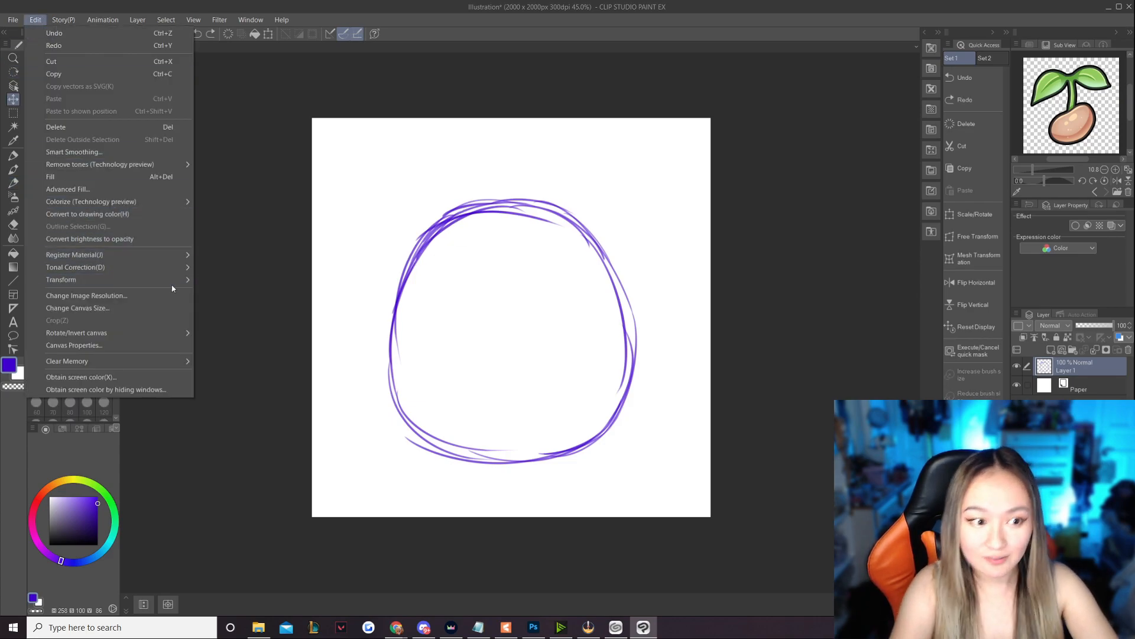
mouse_move(175, 276)
click(218, 282)
drag(513, 200, 514, 212)
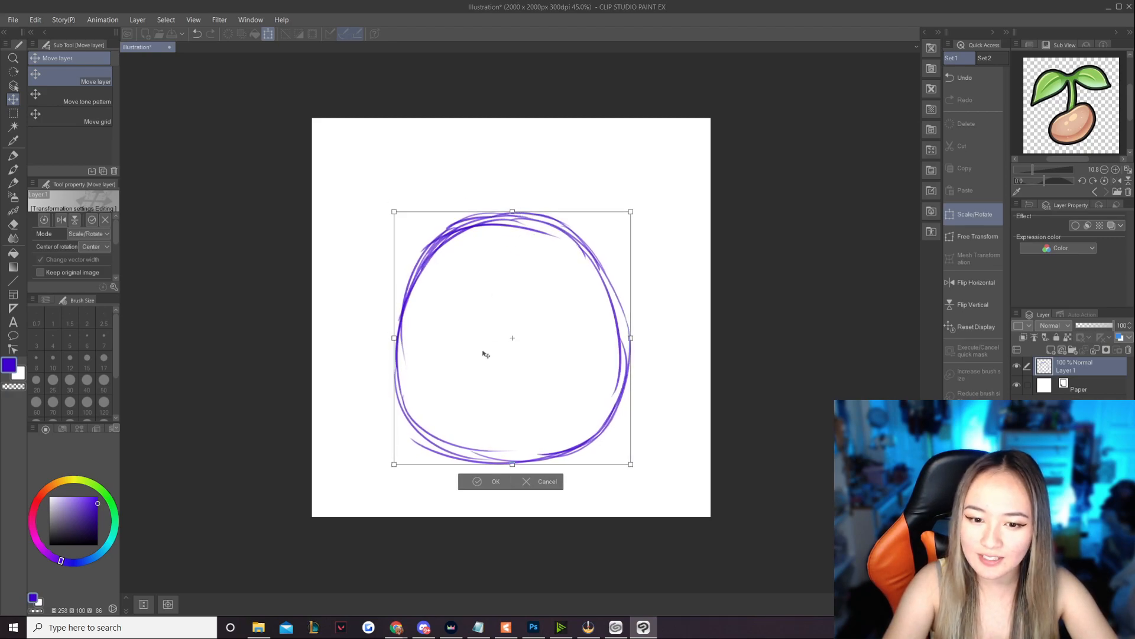
click(491, 482)
click(61, 19)
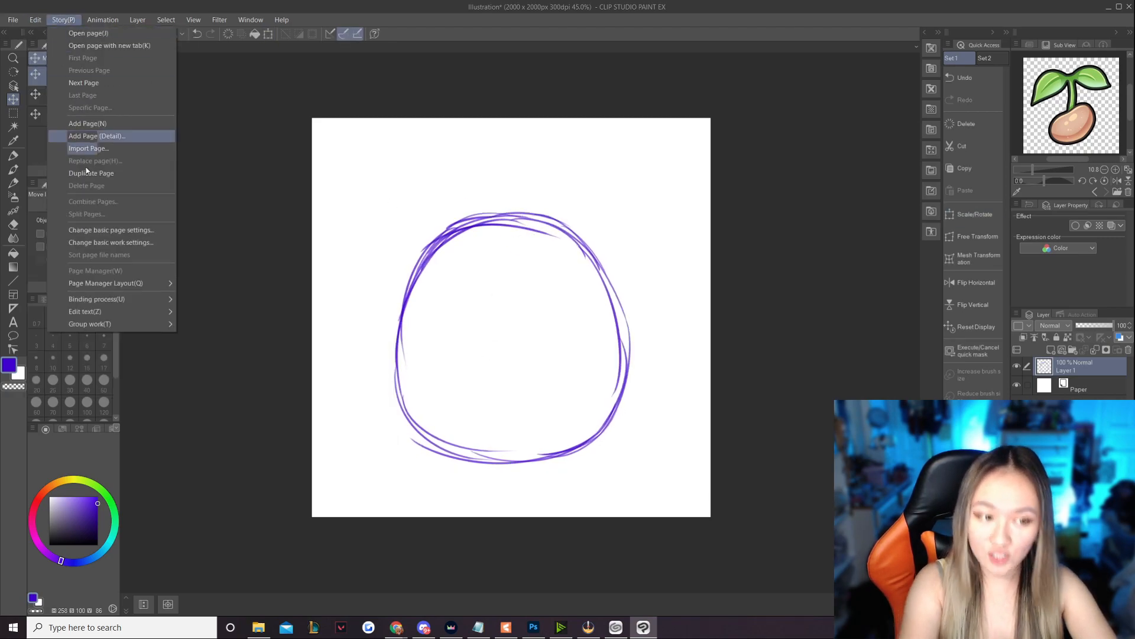
mouse_move(38, 23)
mouse_move(137, 278)
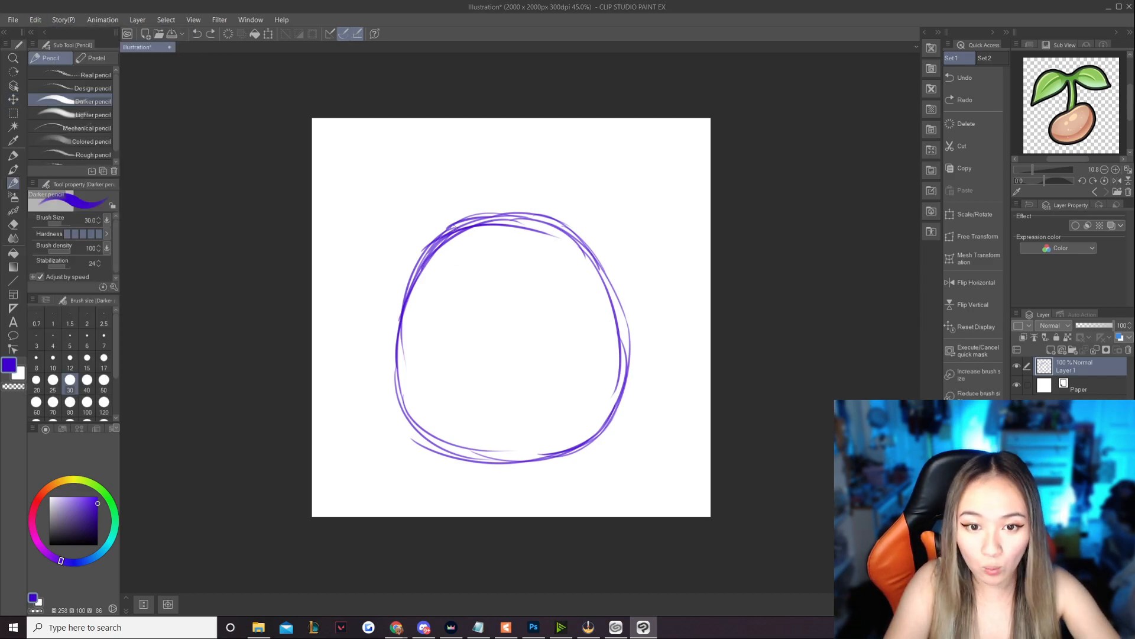
- Sketch two rounded eye bumps at the upper corners of the body and fill in an oval pupil on each
mouse_move(455, 228)
mouse_down()
mouse_move(409, 283)
mouse_move(423, 286)
mouse_up()
mouse_move(544, 217)
mouse_down()
mouse_move(591, 219)
mouse_move(607, 271)
mouse_up()
drag(603, 217, 594, 285)
key(ctrl+z)
drag(599, 213, 602, 276)
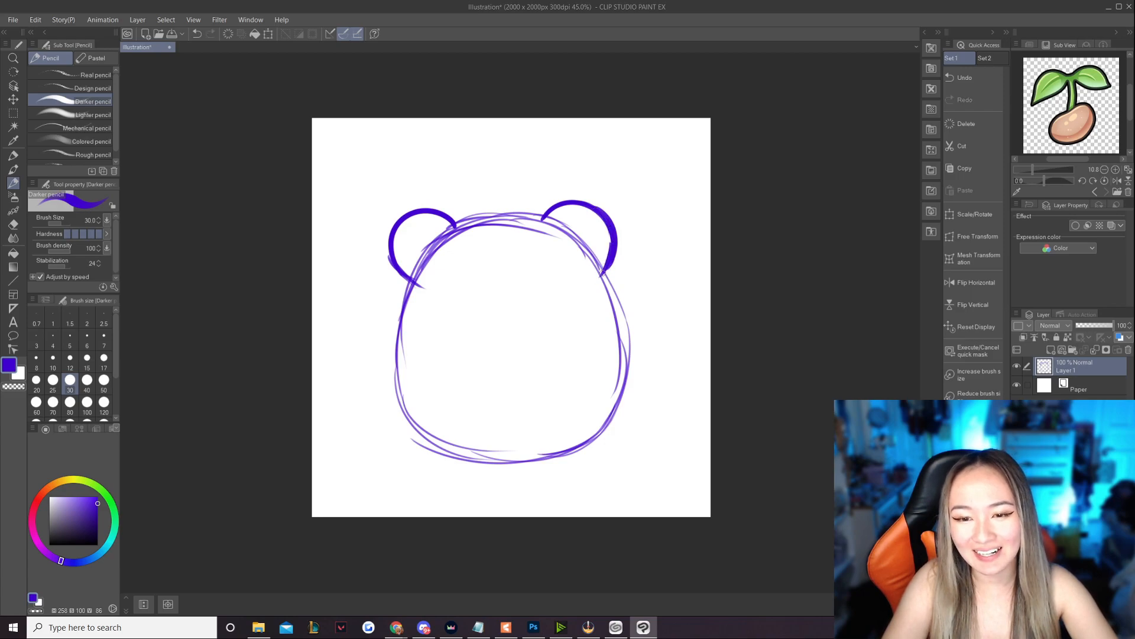
drag(607, 227, 607, 250)
drag(422, 237, 432, 260)
drag(569, 228, 577, 251)
drag(415, 278, 389, 377)
key(ctrl+z)
drag(414, 282, 384, 390)
drag(396, 333, 408, 431)
key(ctrl+z)
drag(401, 297, 396, 430)
drag(380, 380, 447, 454)
key(ctrl+z)
key(ctrl+z)
key(ctrl+z)
drag(412, 285, 395, 390)
drag(394, 331, 400, 431)
drag(384, 393, 434, 450)
mouse_move(392, 330)
mouse_down()
mouse_move(425, 449)
mouse_move(460, 456)
mouse_up()
key(ctrl+z)
key(ctrl+z)
key(ctrl+z)
key(ctrl+z)
- Retrace the left and right sides of the frog's body, widening them from below the eye bumps down to the base
key(ctrl+z)
key(ctrl+z)
mouse_move(413, 282)
mouse_down()
mouse_move(384, 353)
mouse_move(390, 405)
mouse_up()
mouse_move(390, 345)
mouse_down()
mouse_move(417, 433)
mouse_move(466, 459)
mouse_up()
drag(607, 274, 628, 337)
key(ctrl+z)
drag(603, 272, 629, 375)
drag(624, 314, 632, 396)
drag(603, 274, 629, 358)
mouse_move(626, 324)
mouse_down()
mouse_move(614, 417)
mouse_move(631, 361)
mouse_move(594, 437)
mouse_move(500, 464)
mouse_up()
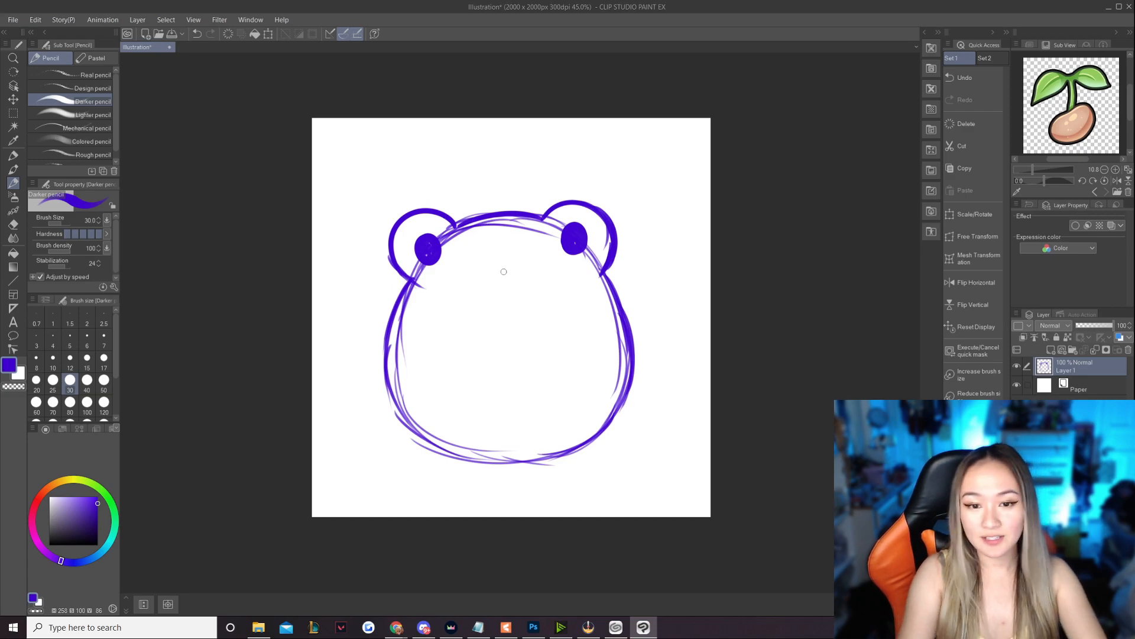
- Sketch a small smile between the eyes and an arched belly outline inside the body
mouse_move(486, 237)
mouse_down()
mouse_move(519, 248)
mouse_move(502, 245)
mouse_move(513, 235)
mouse_up()
key(ctrl+z)
mouse_move(483, 287)
mouse_down()
mouse_move(545, 295)
mouse_move(484, 292)
mouse_move(451, 310)
mouse_move(423, 359)
mouse_move(425, 415)
mouse_move(479, 458)
mouse_move(548, 301)
mouse_move(580, 353)
mouse_move(587, 412)
mouse_up()
key(ctrl+z)
mouse_move(559, 310)
mouse_down()
mouse_move(577, 346)
mouse_move(575, 379)
mouse_up()
drag(544, 299, 585, 398)
mouse_move(580, 335)
mouse_down()
mouse_move(577, 435)
mouse_move(590, 403)
mouse_move(566, 430)
mouse_up()
drag(589, 376, 566, 439)
drag(600, 405, 578, 442)
- Sketch a short U-shaped arm on each side of the belly
mouse_move(402, 326)
mouse_down()
mouse_move(431, 332)
mouse_move(426, 316)
mouse_move(407, 337)
mouse_move(427, 330)
mouse_move(417, 354)
mouse_move(426, 310)
mouse_up()
key(ctrl+z)
key(ctrl+z)
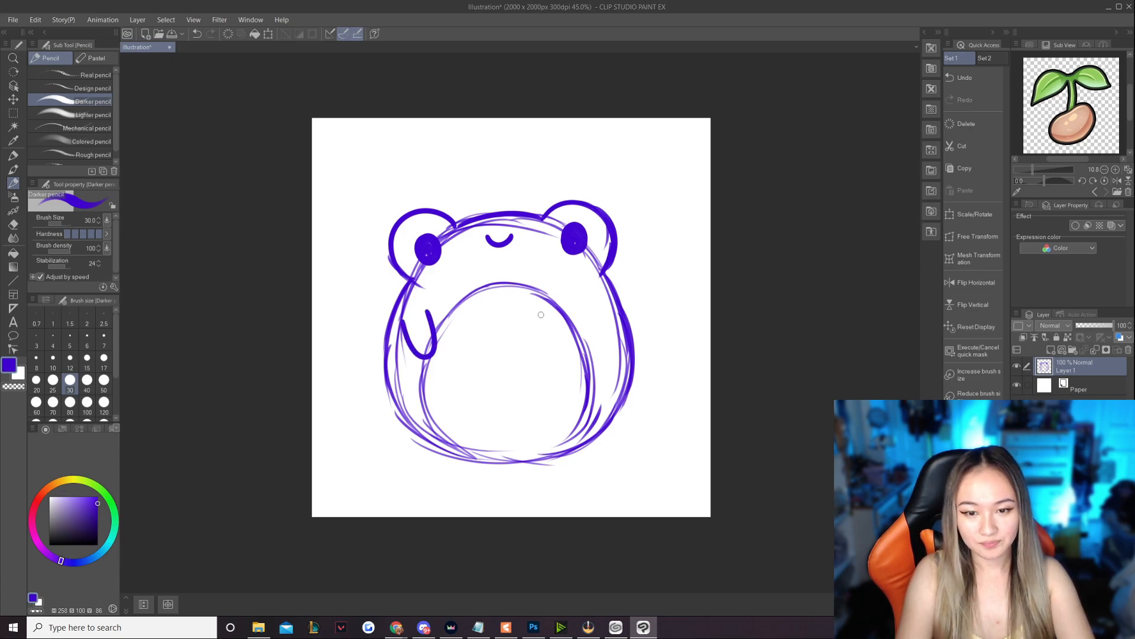
mouse_move(584, 303)
mouse_down()
mouse_move(578, 346)
mouse_move(603, 313)
mouse_move(570, 328)
mouse_move(605, 324)
mouse_up()
key(ctrl+z)
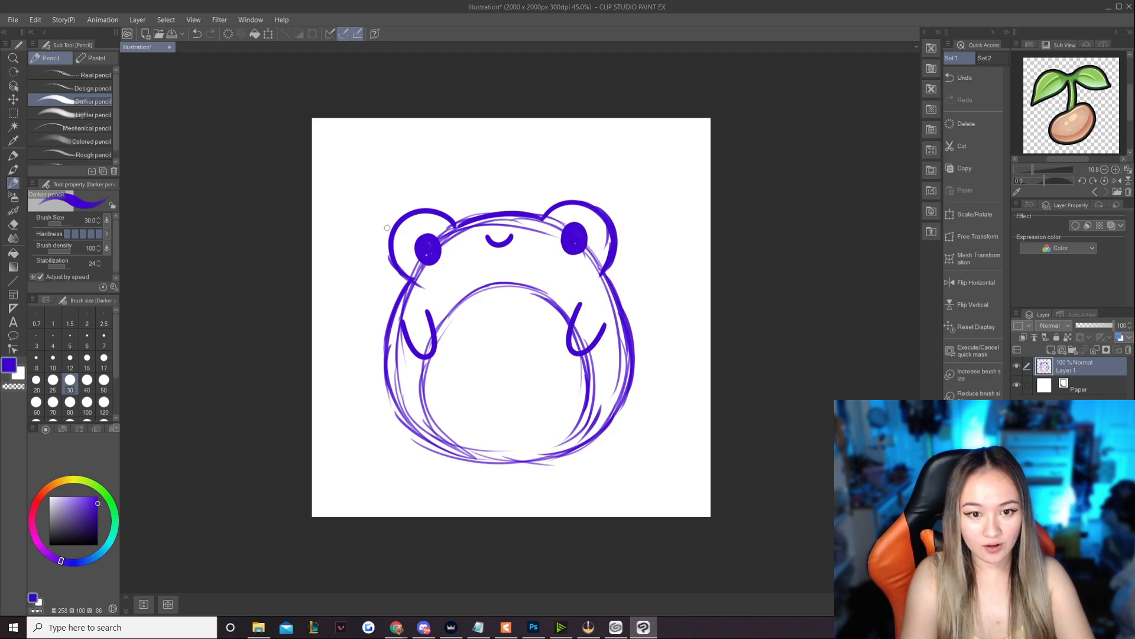
key(ctrl+z)
click(522, 382)
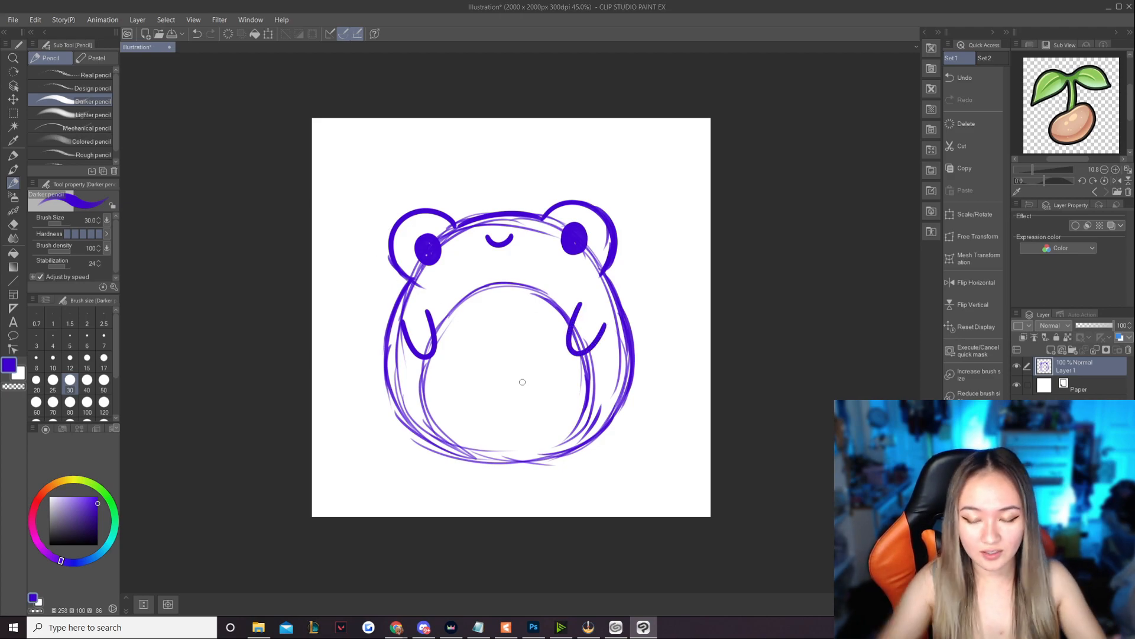
- Sketch a round computer mouse under the frog's left-side arm and a slanted keyboard outline under the other arm
mouse_move(413, 348)
mouse_down()
mouse_move(401, 376)
mouse_move(435, 385)
mouse_move(453, 367)
mouse_up()
key(ctrl+z)
drag(472, 355, 593, 344)
key(ctrl+z)
drag(472, 355, 631, 346)
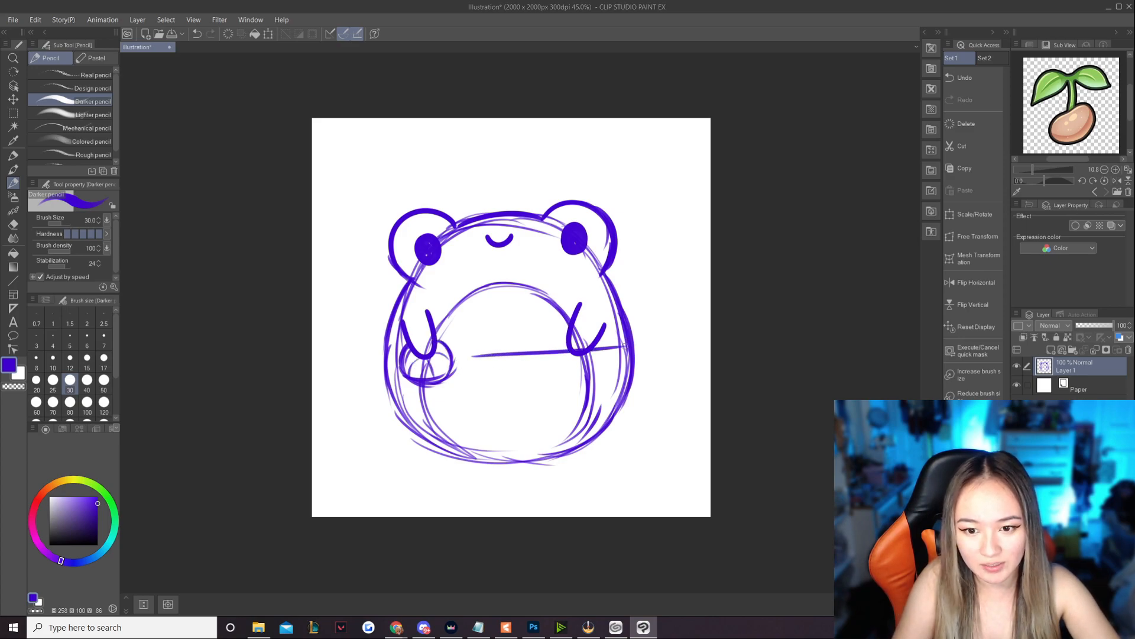
drag(471, 353, 492, 397)
drag(621, 344, 663, 378)
drag(505, 394, 656, 386)
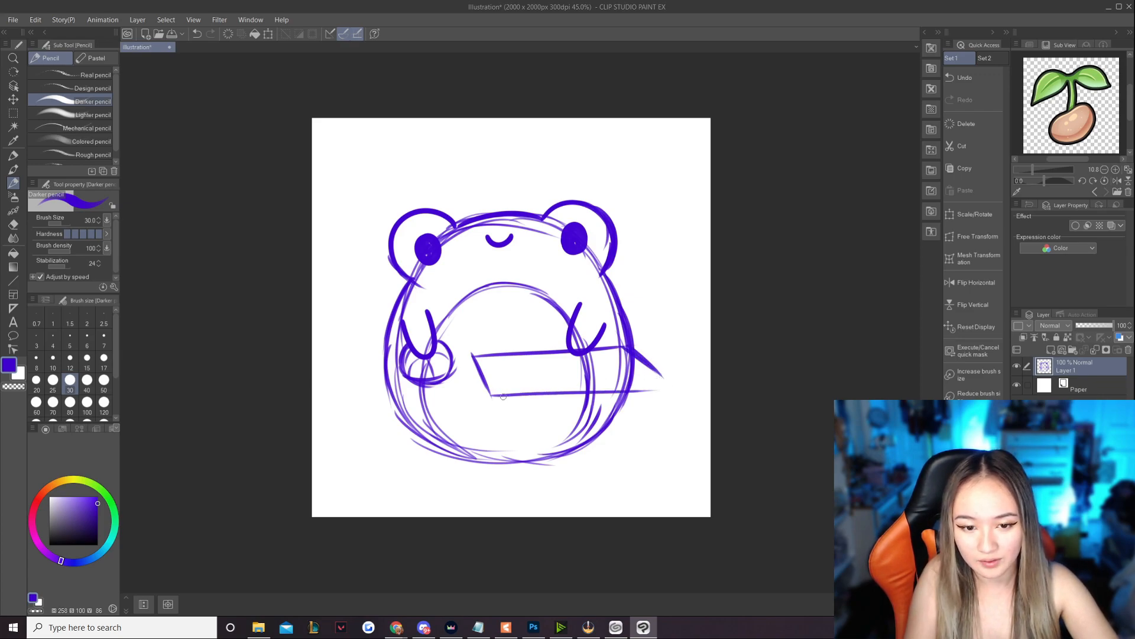
drag(487, 396, 664, 381)
key(ctrl+z)
drag(491, 395, 683, 379)
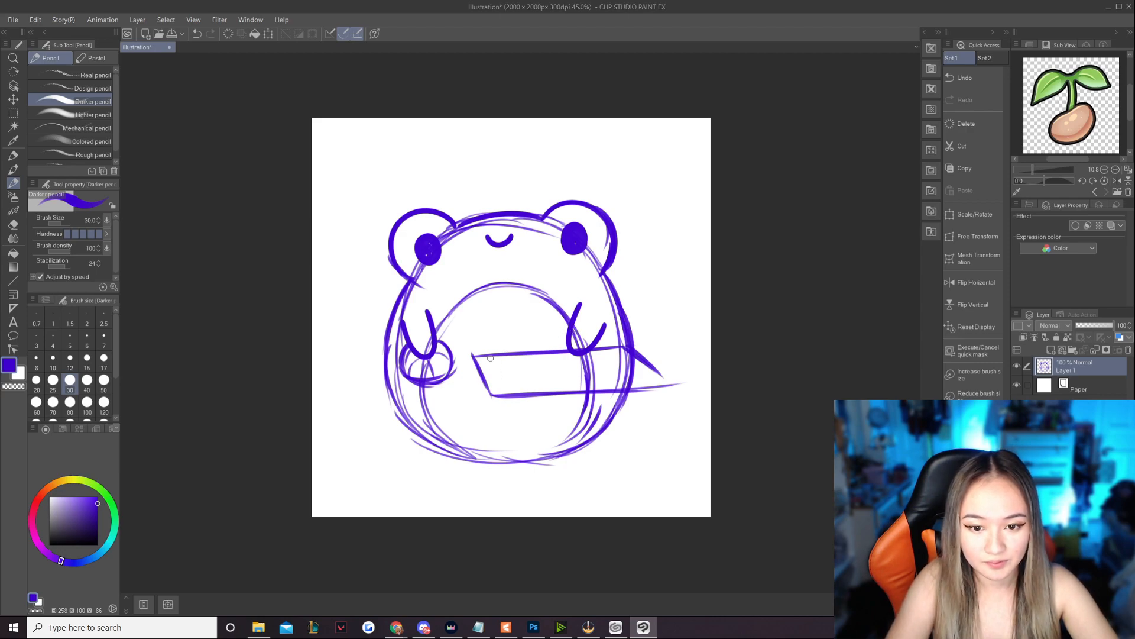
- Add diagonal hatch lines across the keyboard's upper face to suggest keys
mouse_move(490, 361)
mouse_down()
mouse_move(503, 391)
mouse_move(521, 366)
mouse_move(536, 390)
mouse_move(526, 388)
mouse_move(550, 390)
mouse_up()
key(ctrl+z)
drag(547, 352, 576, 392)
mouse_move(571, 352)
mouse_down()
mouse_move(604, 392)
mouse_move(642, 373)
mouse_up()
- Draw a second line below the keyboard's front edge to give the keyboard thickness
mouse_move(470, 365)
mouse_down()
mouse_move(489, 402)
mouse_move(495, 386)
mouse_move(538, 404)
mouse_move(617, 404)
mouse_up()
key(ctrl+z)
key(ctrl+z)
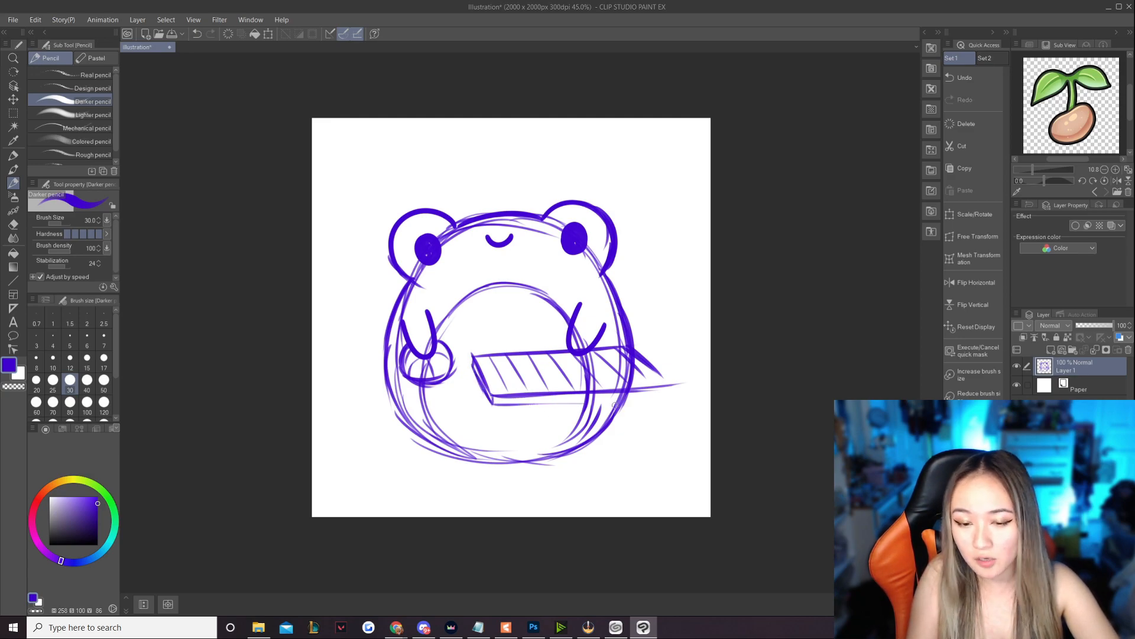
drag(491, 408, 618, 405)
key(ctrl+z)
drag(490, 404, 618, 396)
key(ctrl+z)
drag(489, 404, 648, 397)
key(ctrl+z)
drag(611, 400, 673, 393)
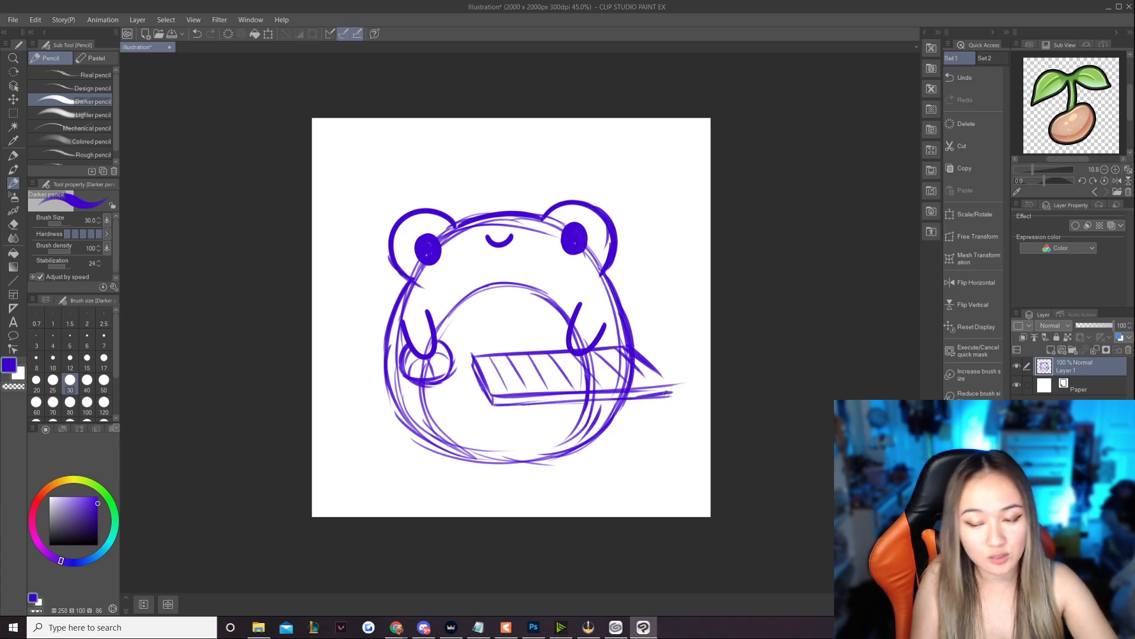
- Sketch the table's horizontal back edge behind the mouse and keyboard and a slanted side edge at each end
drag(370, 364, 548, 361)
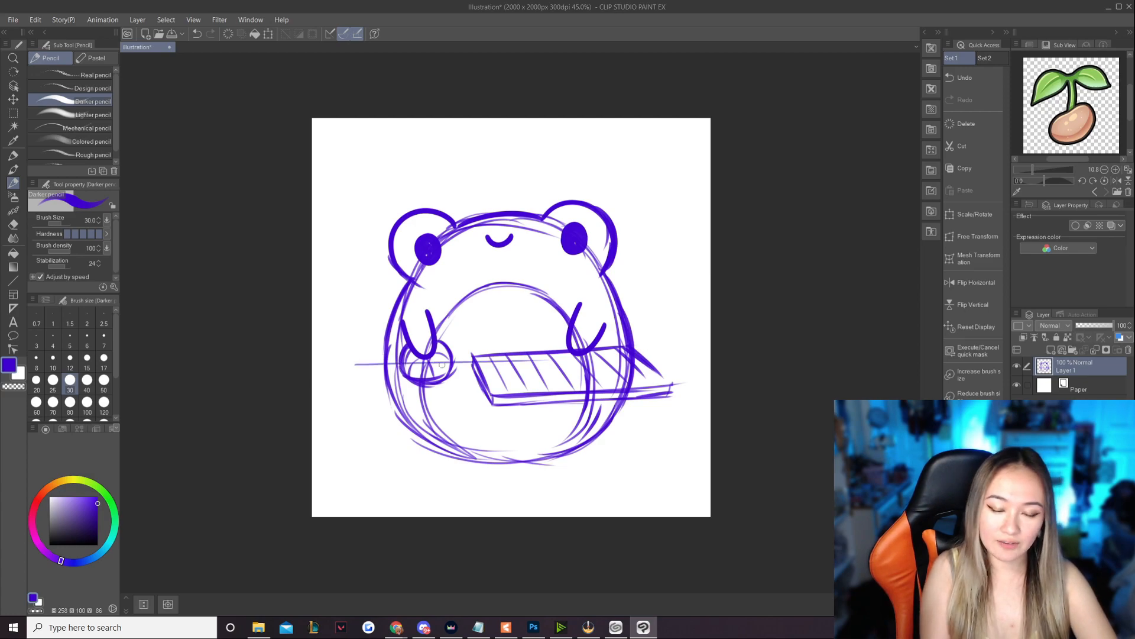
drag(353, 356, 476, 357)
key(ctrl+z)
key(ctrl+z)
drag(354, 356, 545, 359)
drag(370, 357, 664, 357)
drag(360, 357, 319, 398)
key(ctrl+z)
drag(381, 358, 329, 395)
drag(654, 355, 707, 408)
- Widen the canvas on both sides to 2569 x 2000 px
click(36, 21)
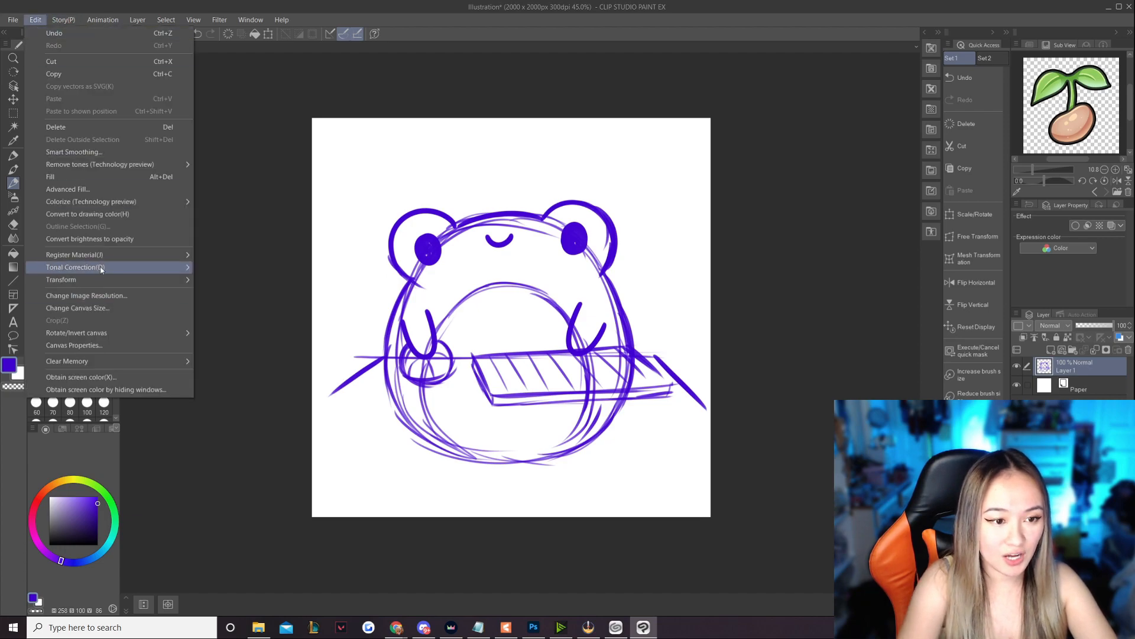
click(135, 309)
drag(311, 318, 260, 318)
drag(710, 318, 773, 318)
click(744, 161)
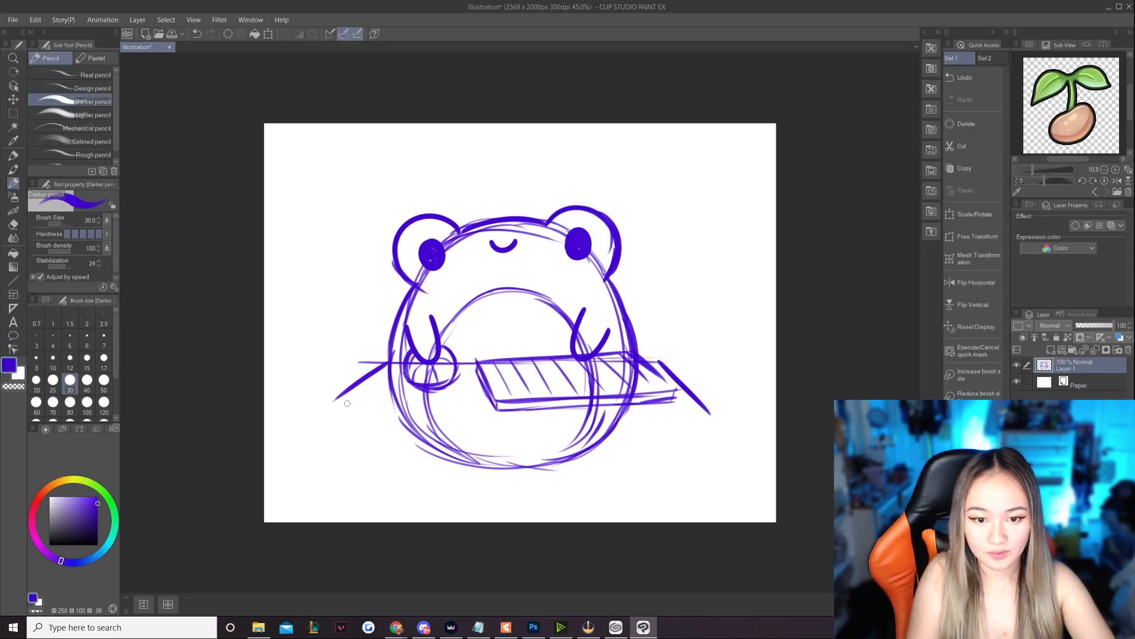
- Extend the table's left side and draw its long front edge across the frog's lower body
mouse_move(359, 379)
mouse_down()
mouse_move(308, 423)
mouse_move(425, 432)
mouse_up()
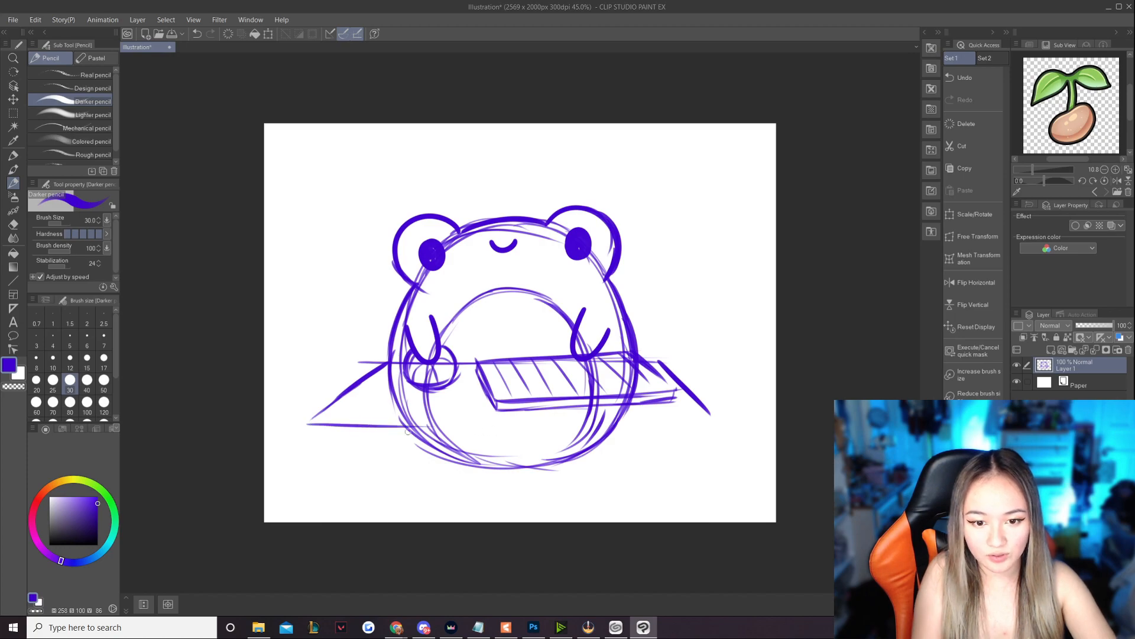
drag(332, 422, 535, 435)
drag(461, 438, 594, 440)
key(ctrl+z)
drag(417, 427, 716, 425)
drag(390, 429, 731, 416)
- Draw the table's short corner legs and the lower edge of its front panel
drag(311, 419, 311, 471)
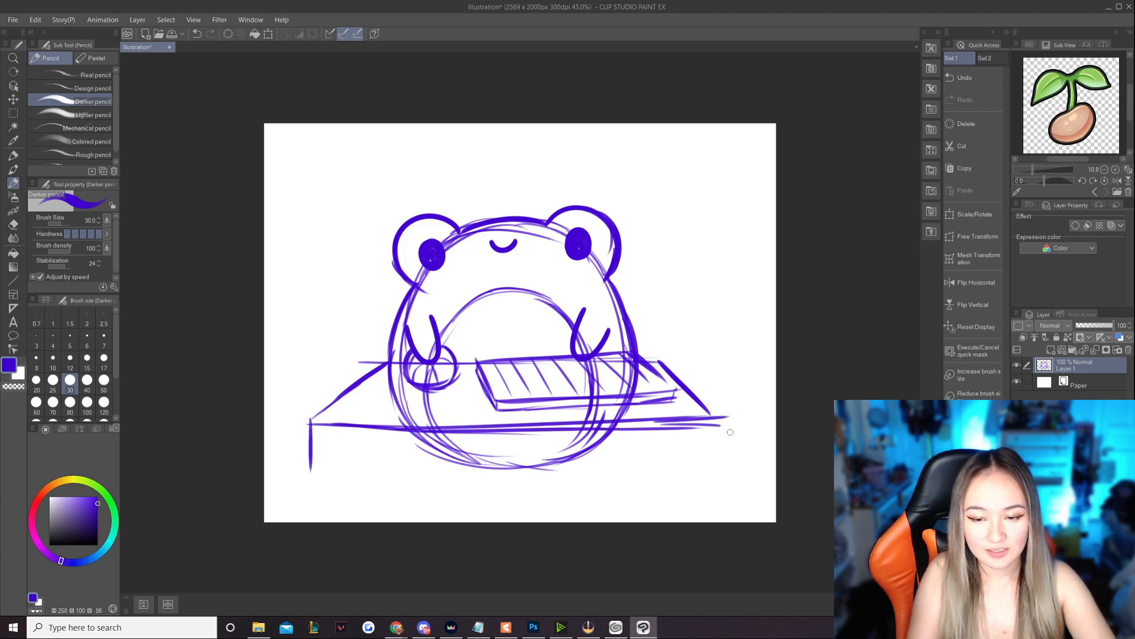
drag(713, 417, 715, 467)
mouse_move(310, 472)
mouse_down()
mouse_move(335, 471)
mouse_move(336, 443)
mouse_move(505, 444)
mouse_up()
drag(331, 445, 647, 443)
mouse_move(577, 445)
mouse_down()
mouse_move(700, 442)
mouse_move(702, 468)
mouse_move(715, 471)
mouse_up()
key(ctrl+z)
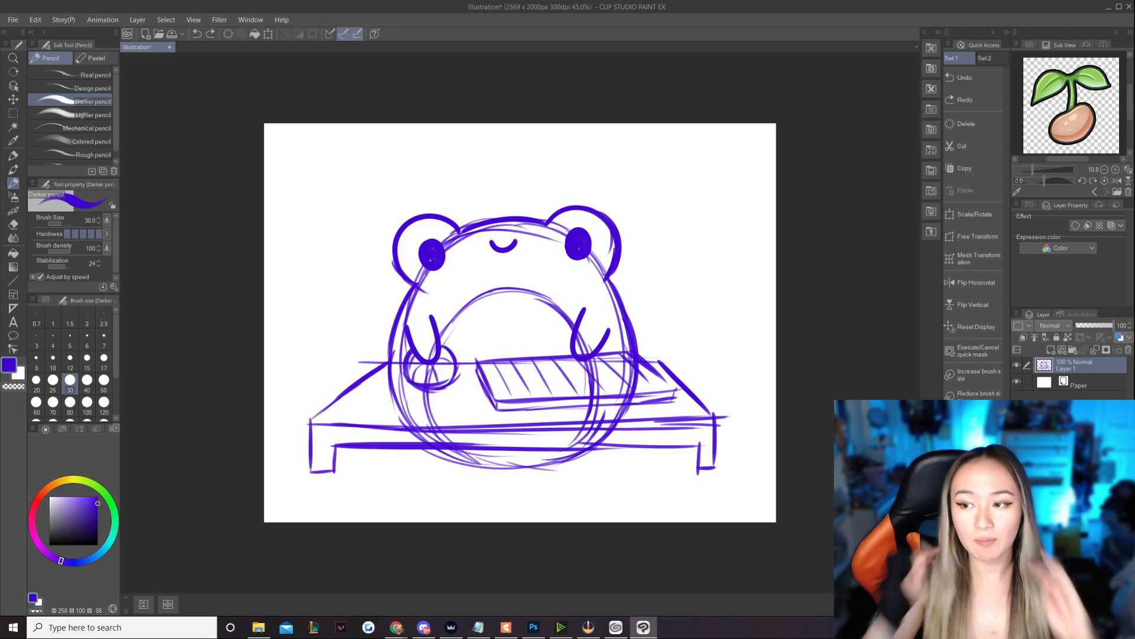
- Lower the sketch layer's opacity to 31% and add a new raster layer
click(1087, 325)
click(1052, 349)
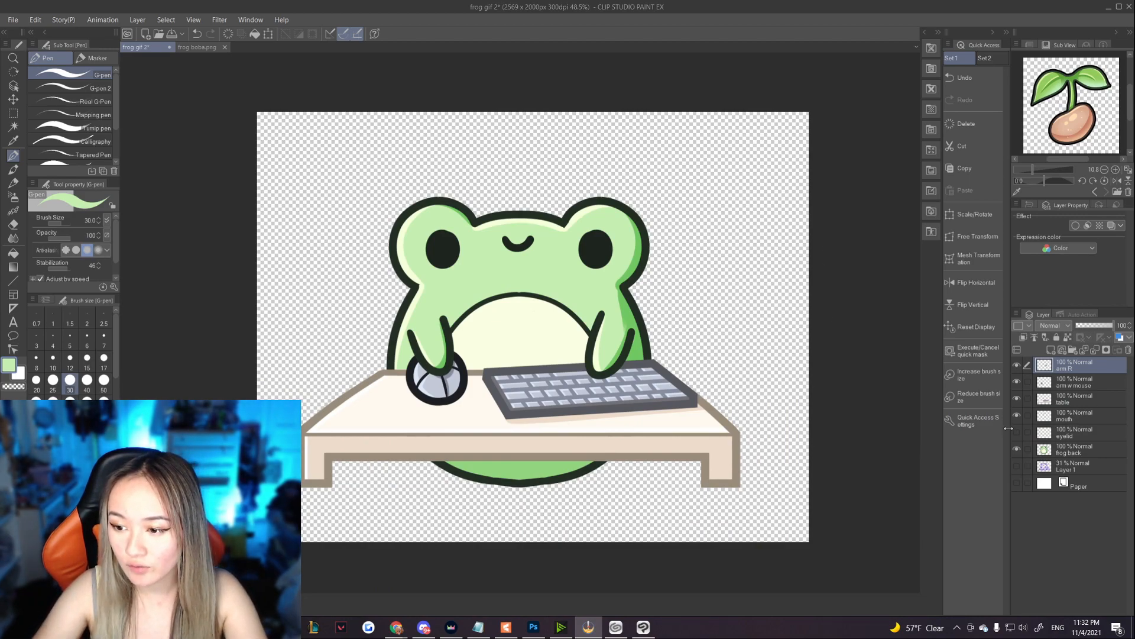
- Show the eyelid layer briefly, and hide the arm R, arm w mouse, table, mouth and eyelid layers so only frog back stays visible
click(1017, 432)
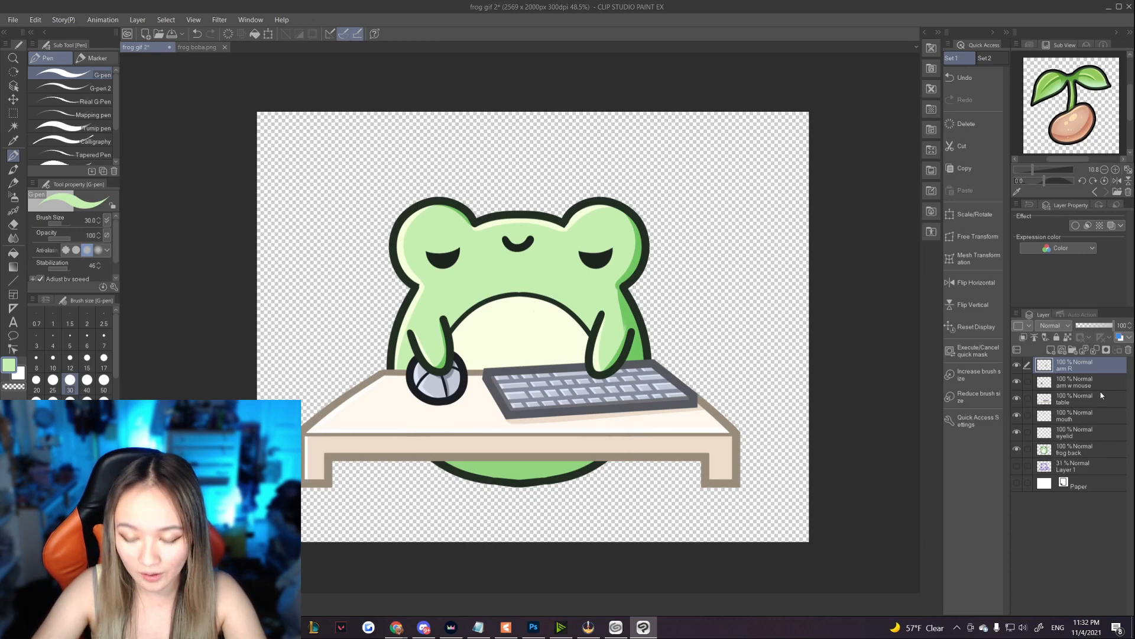
click(1017, 365)
click(1017, 382)
click(1017, 399)
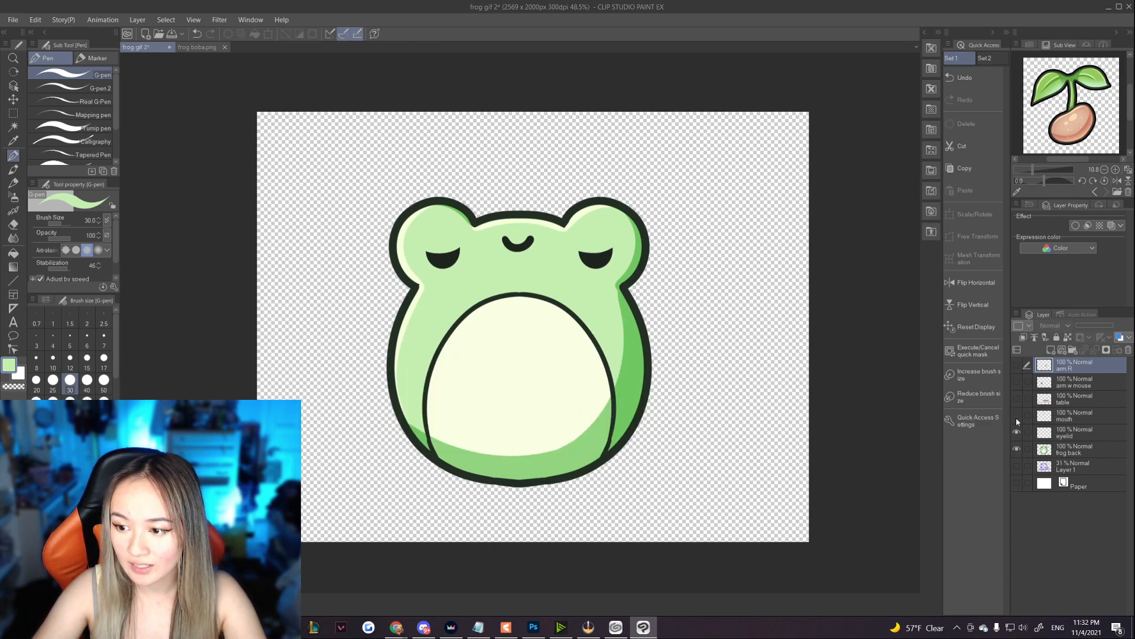
click(1017, 415)
click(1017, 432)
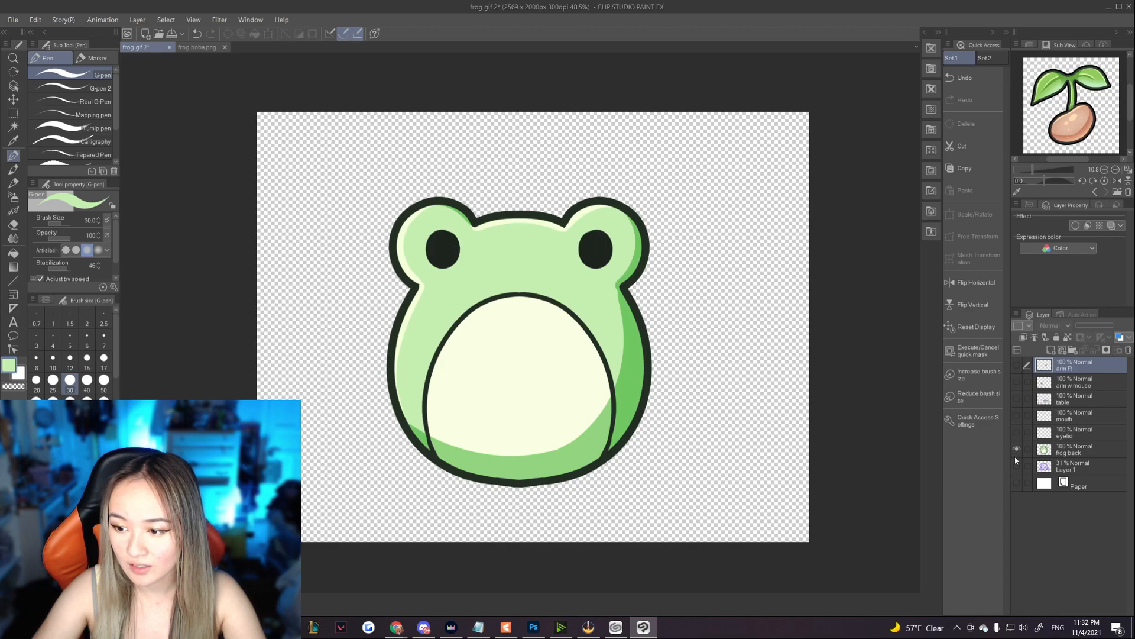
- Delete the Layer 1 sketch layer and select the frog back layer
click(1075, 464)
key(Delete)
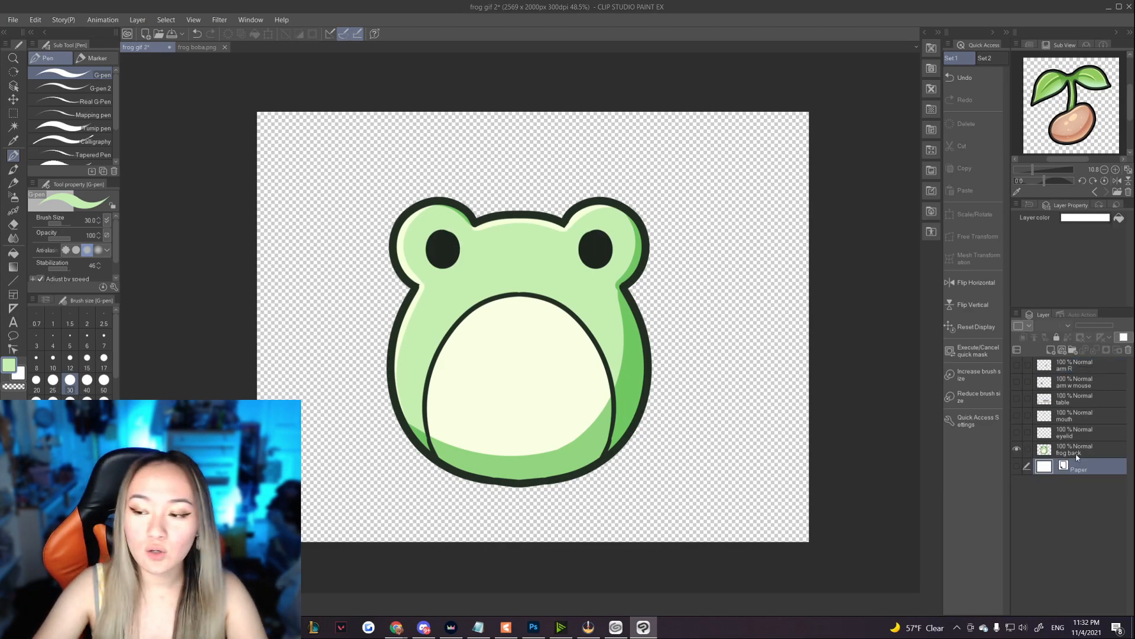
click(1076, 453)
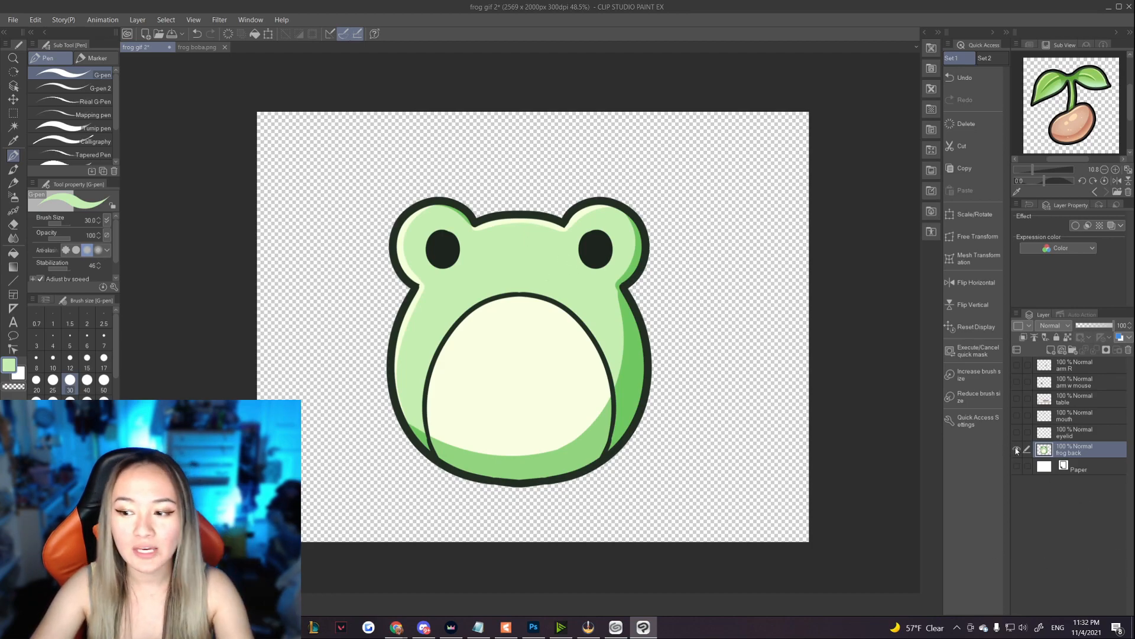
- Hide the frog back layer and view the eyelid, mouth and table layers one at a time on their own
click(1016, 450)
click(1016, 431)
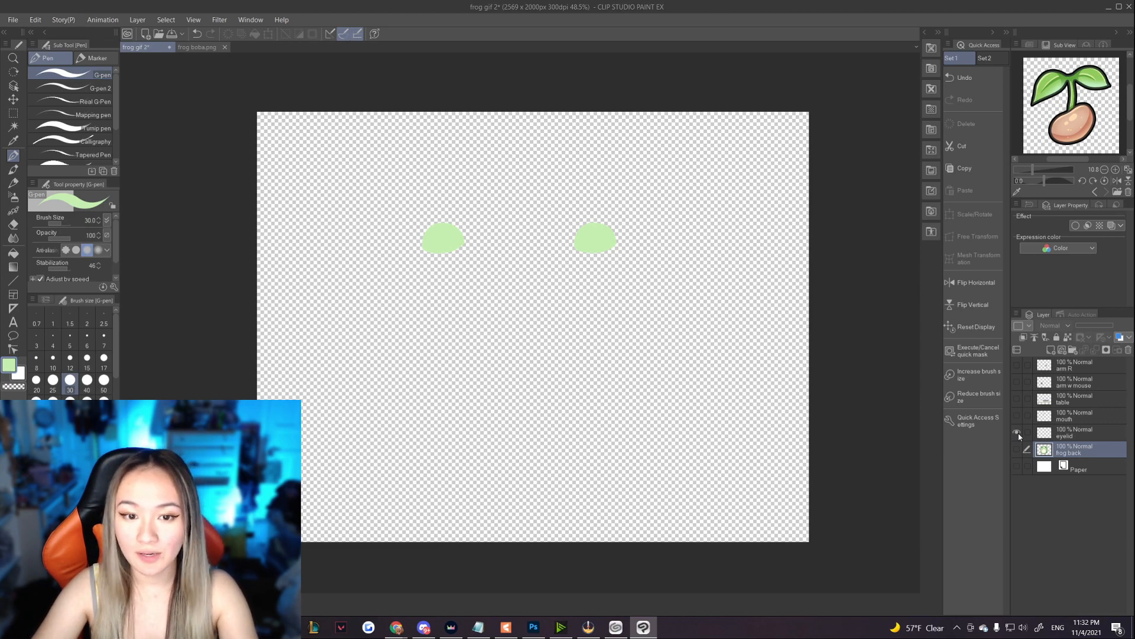
click(1018, 433)
click(1017, 417)
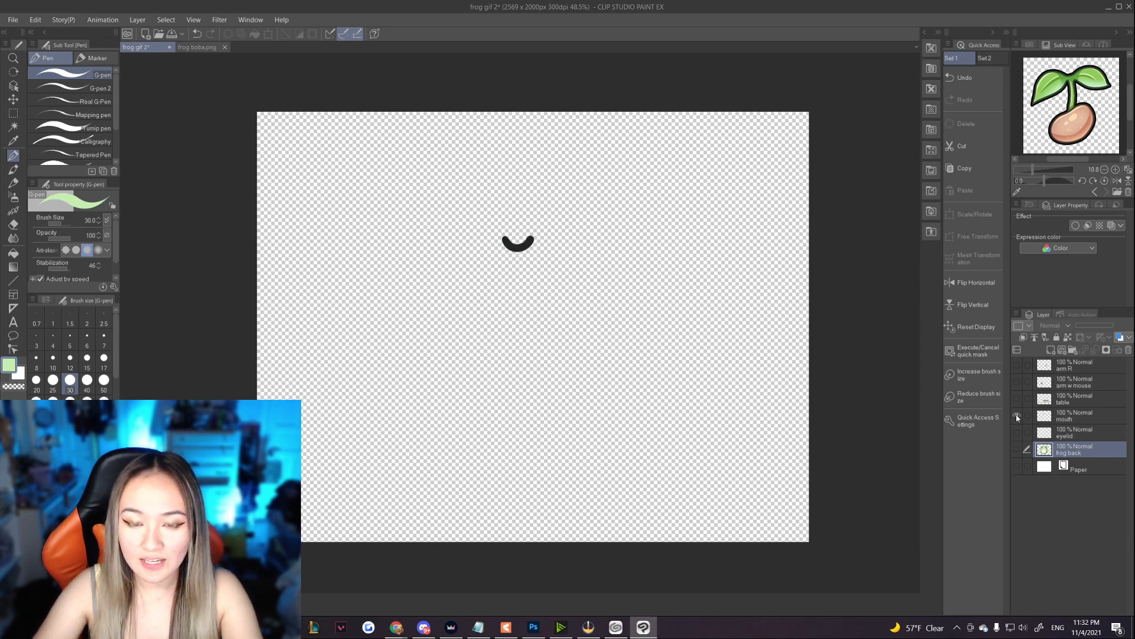
click(1017, 417)
click(1017, 399)
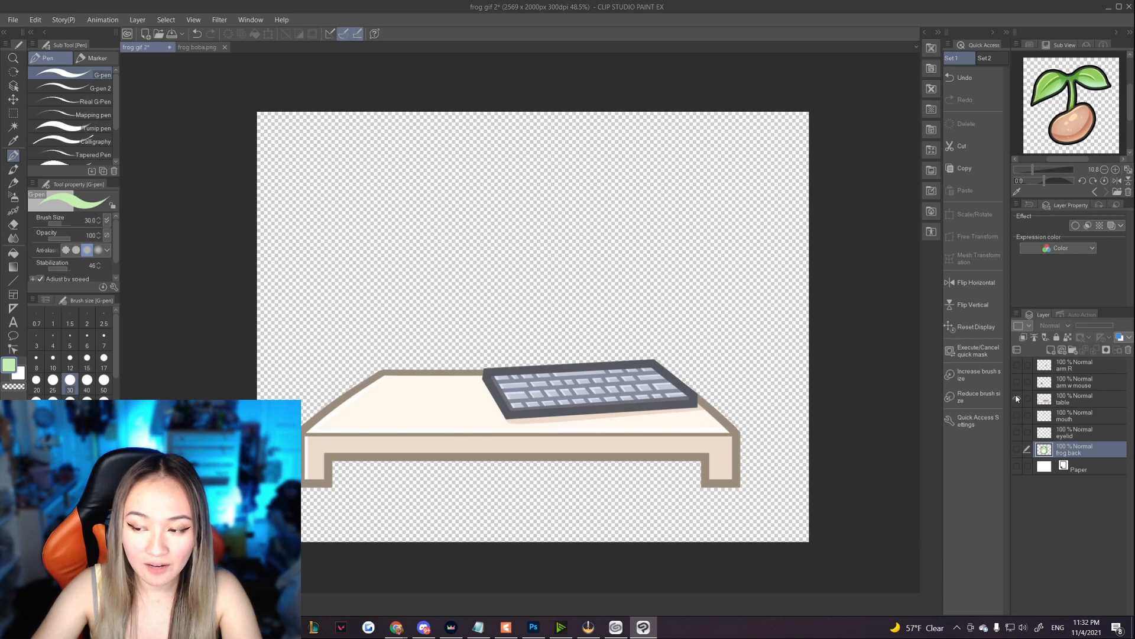
click(1017, 399)
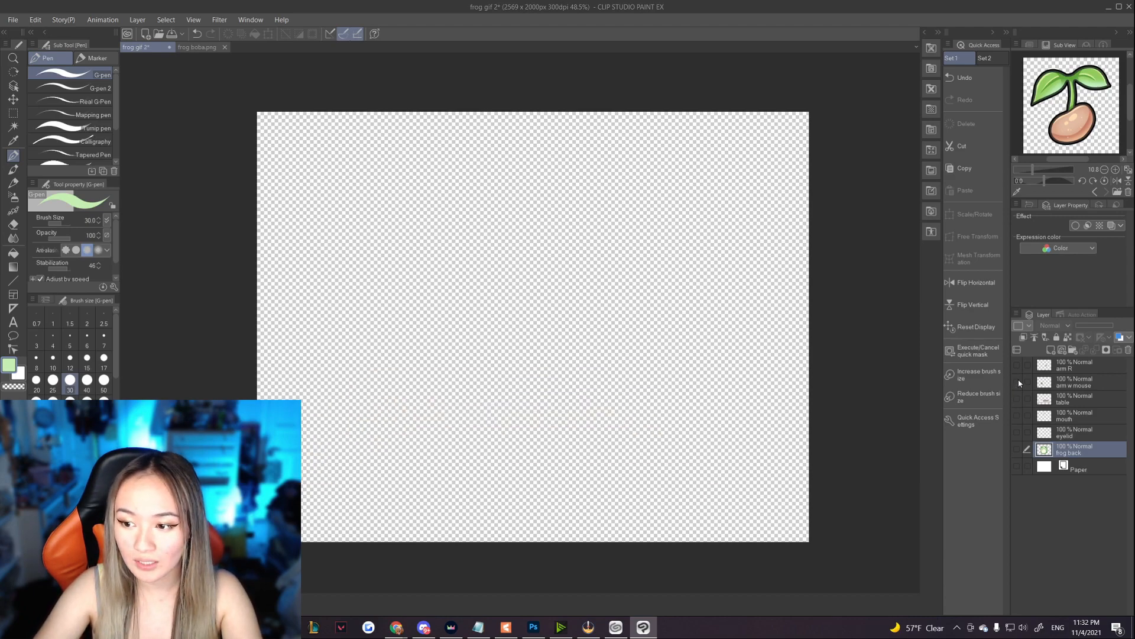
- Make the arm w mouse, arm R, table, mouth, eyelid and frog back layers visible again
click(1017, 382)
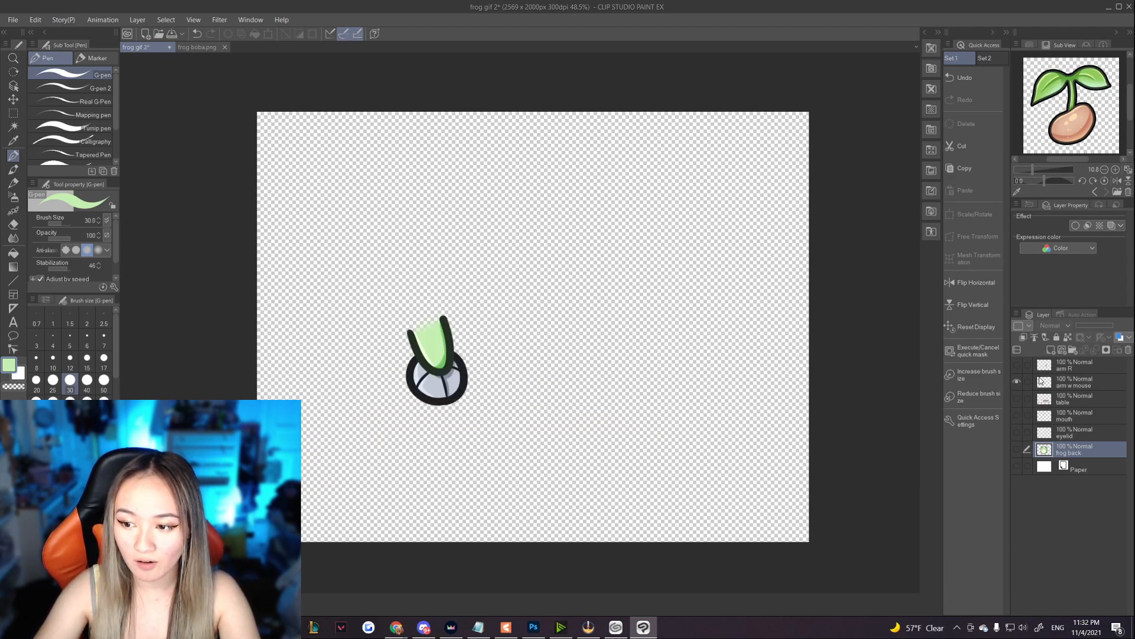
click(1018, 365)
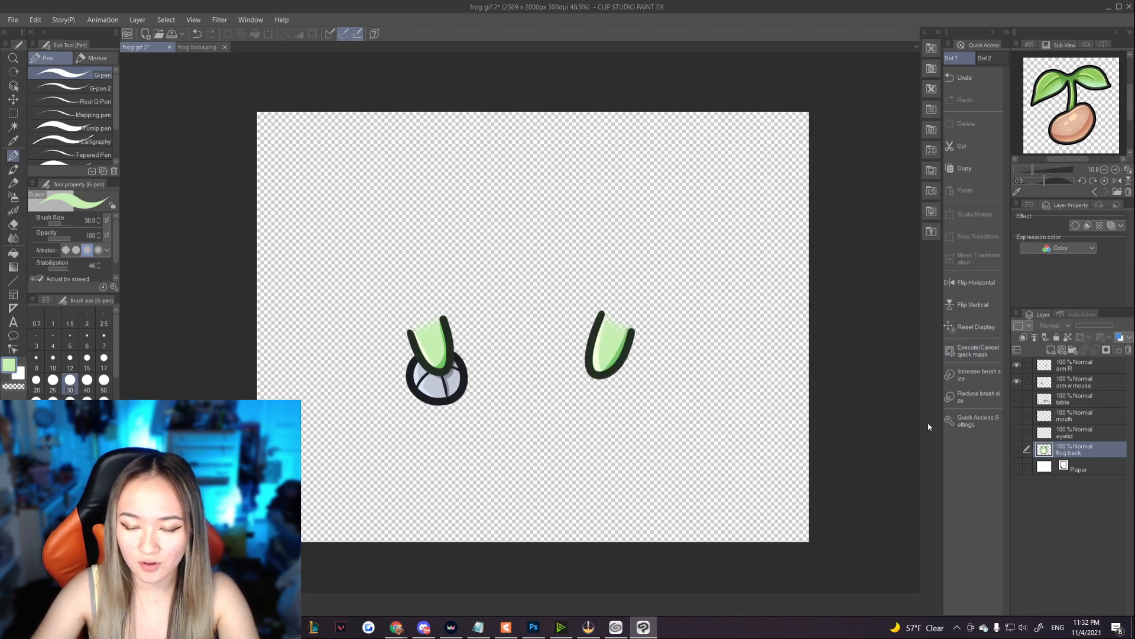
click(1017, 399)
click(1018, 415)
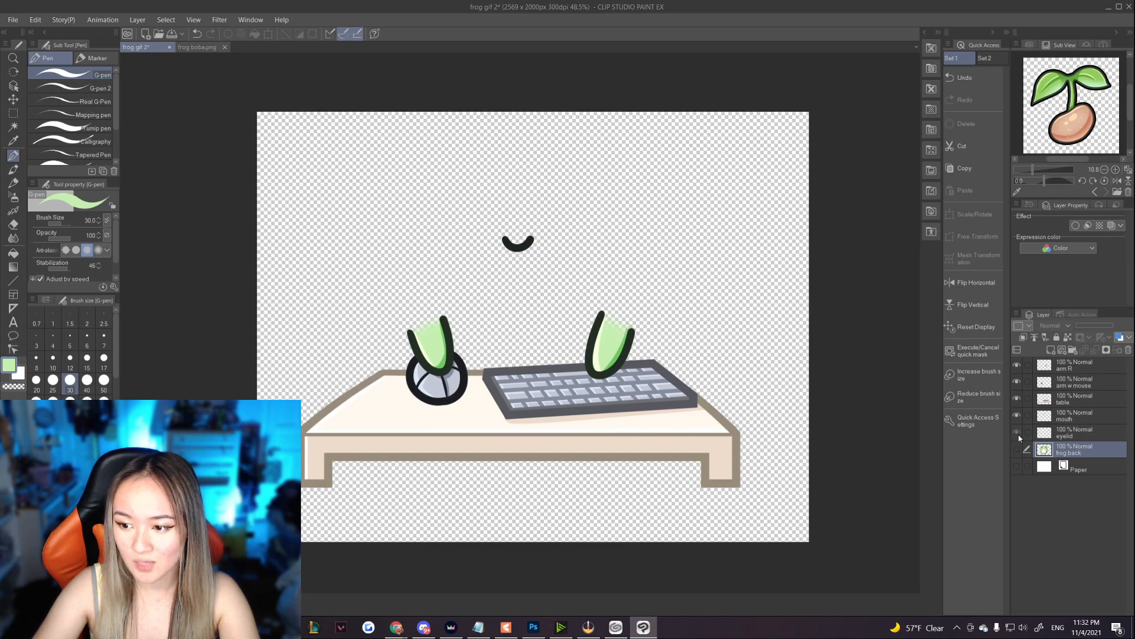
click(1018, 433)
click(1018, 450)
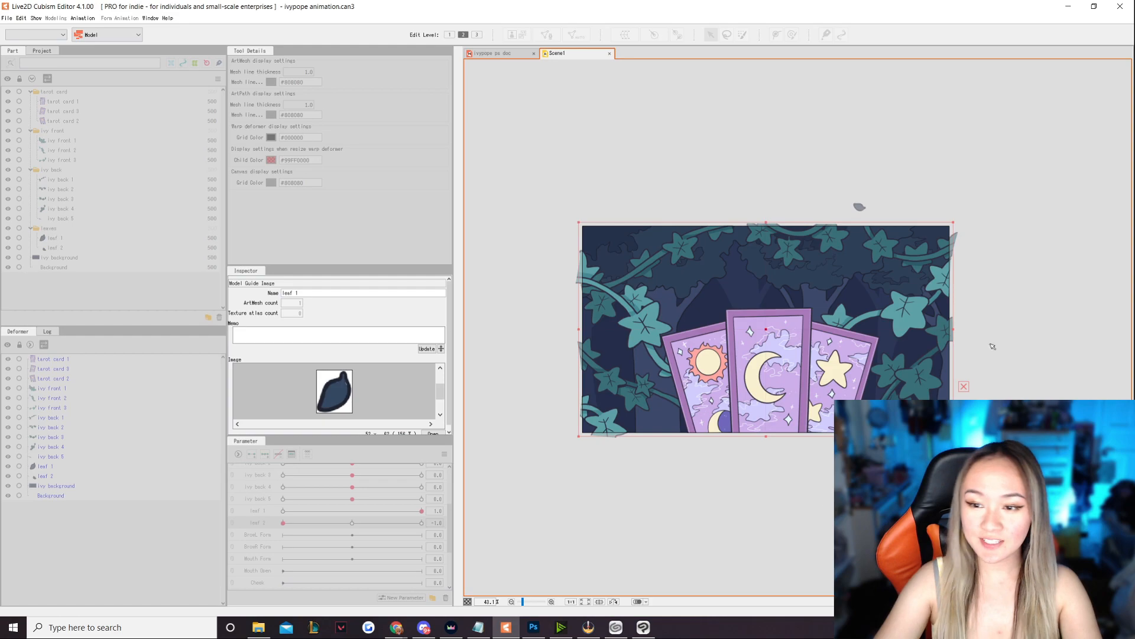
- Create a new model in Live2D Cubism Editor and import the frog gif 2 artwork file into it
click(7, 18)
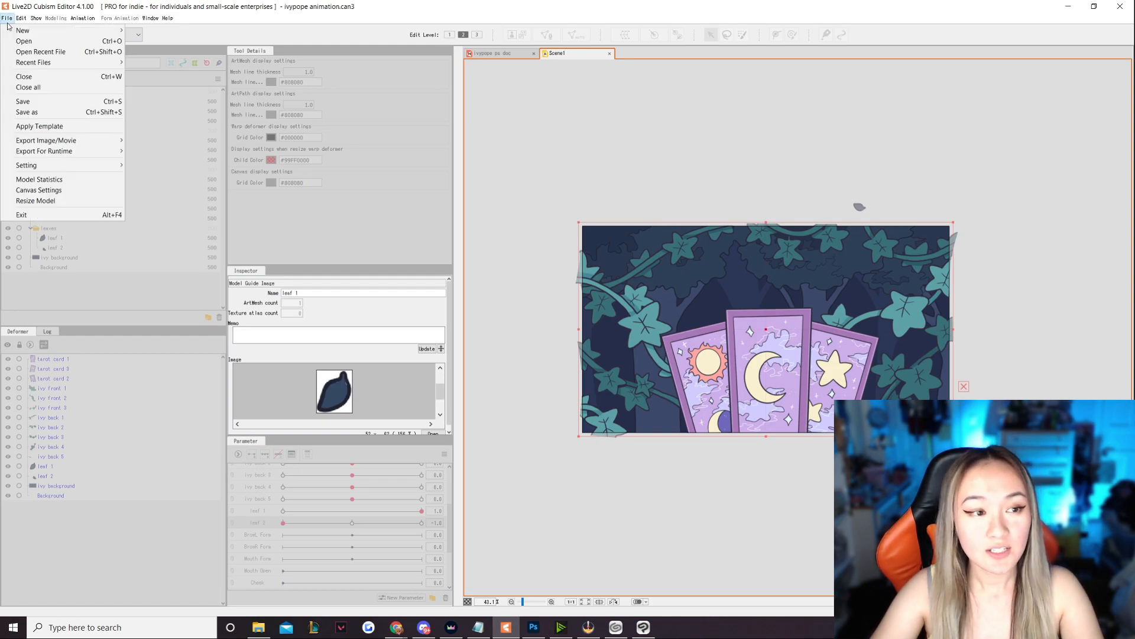
mouse_move(14, 27)
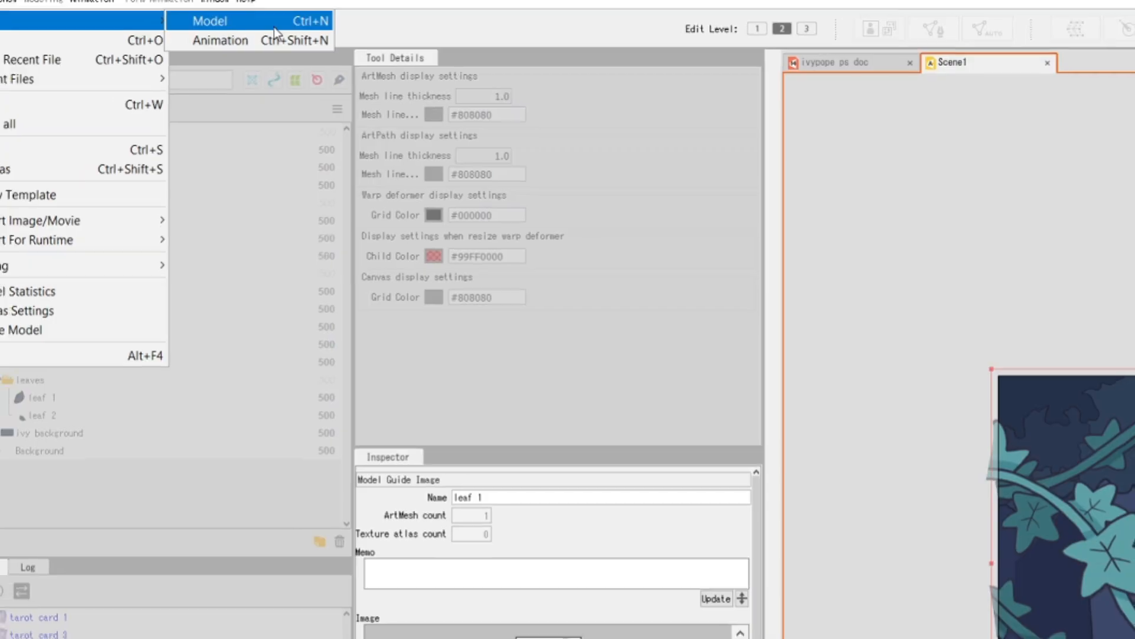
click(315, 56)
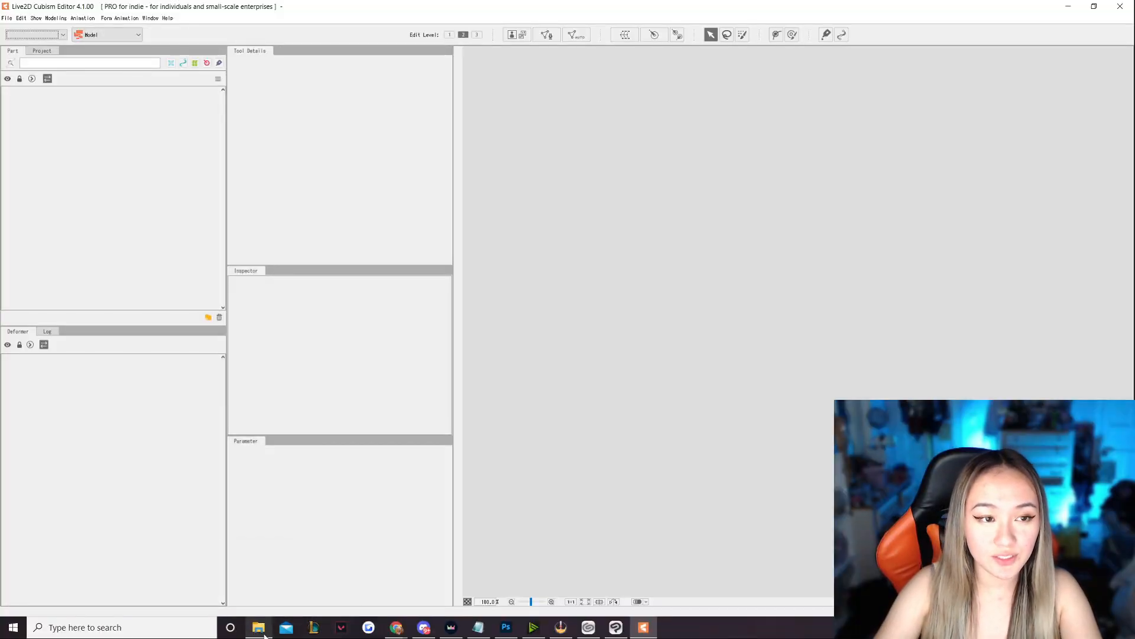
mouse_move(263, 632)
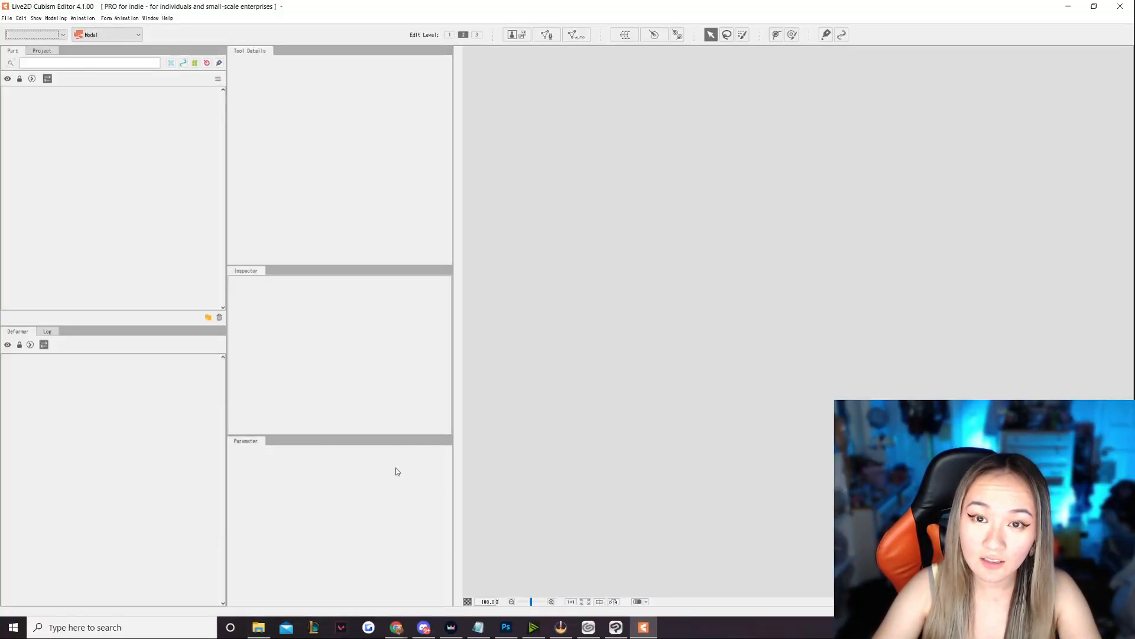
key(alt+Tab)
click(496, 230)
drag(530, 235, 101, 203)
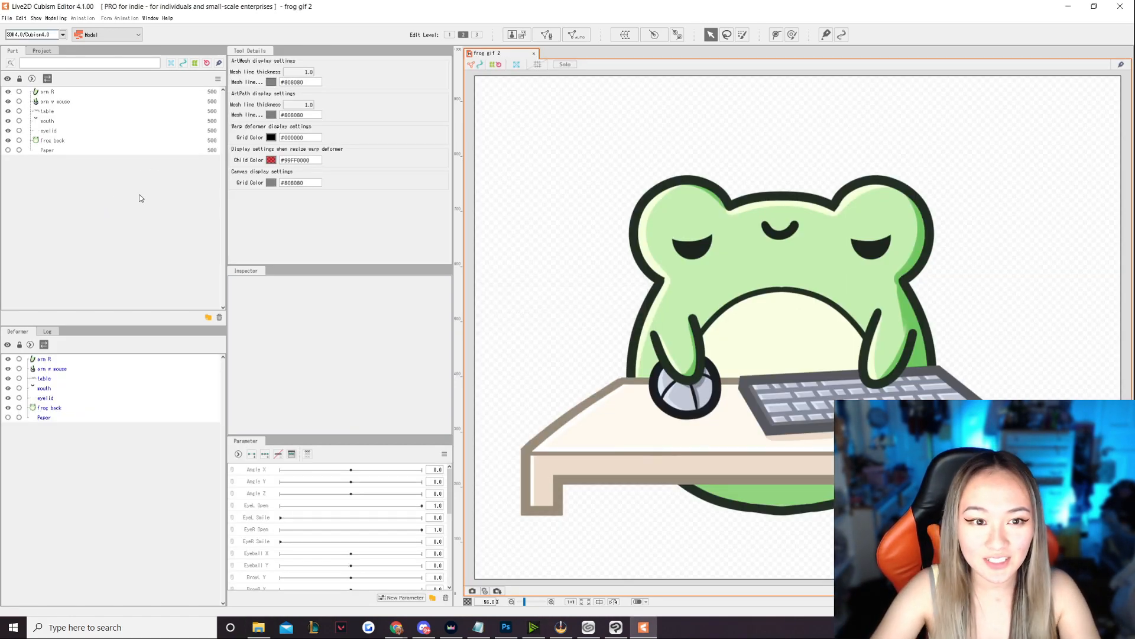
- Generate automatic meshes with the Standard preset for all parts from arm R to frog back, leaving out Paper, and deselect them
click(45, 93)
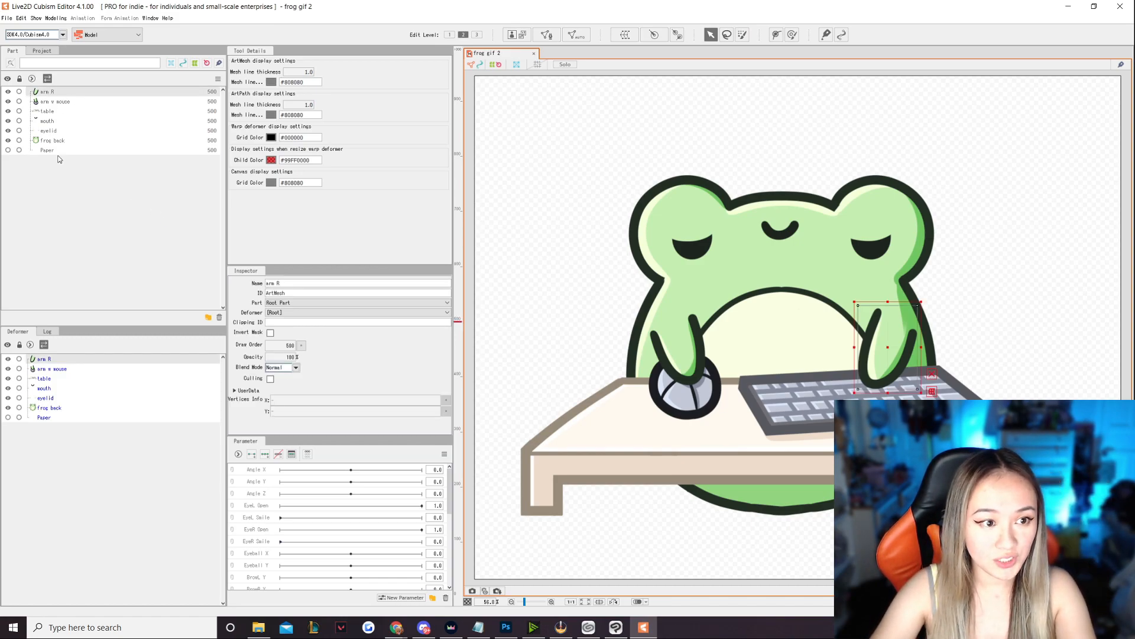
shift+click(68, 140)
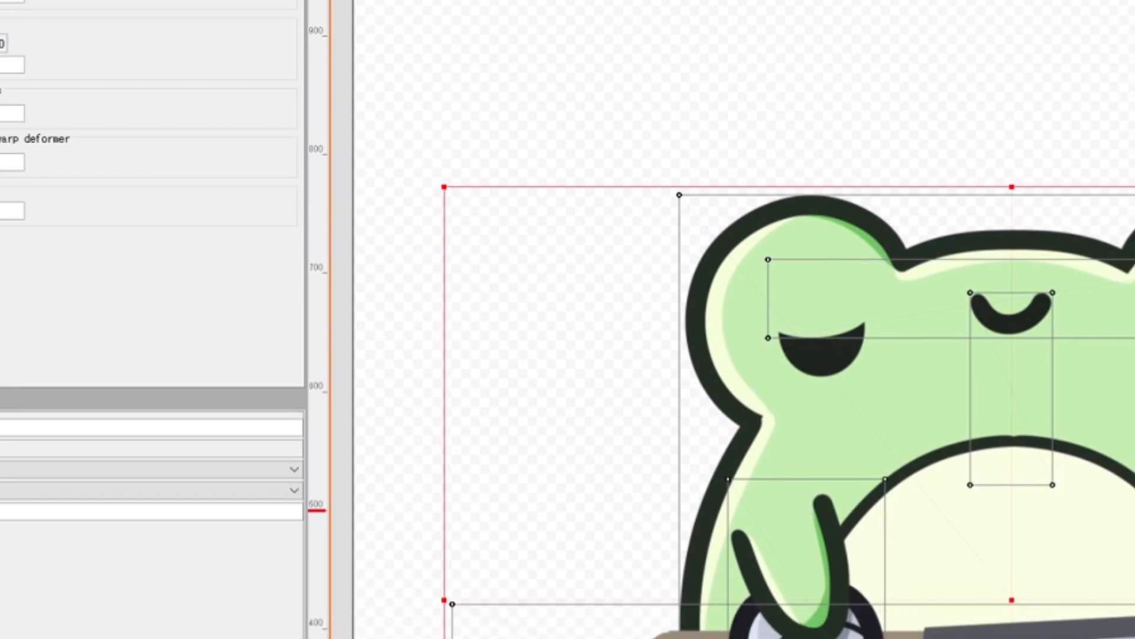
click(617, 69)
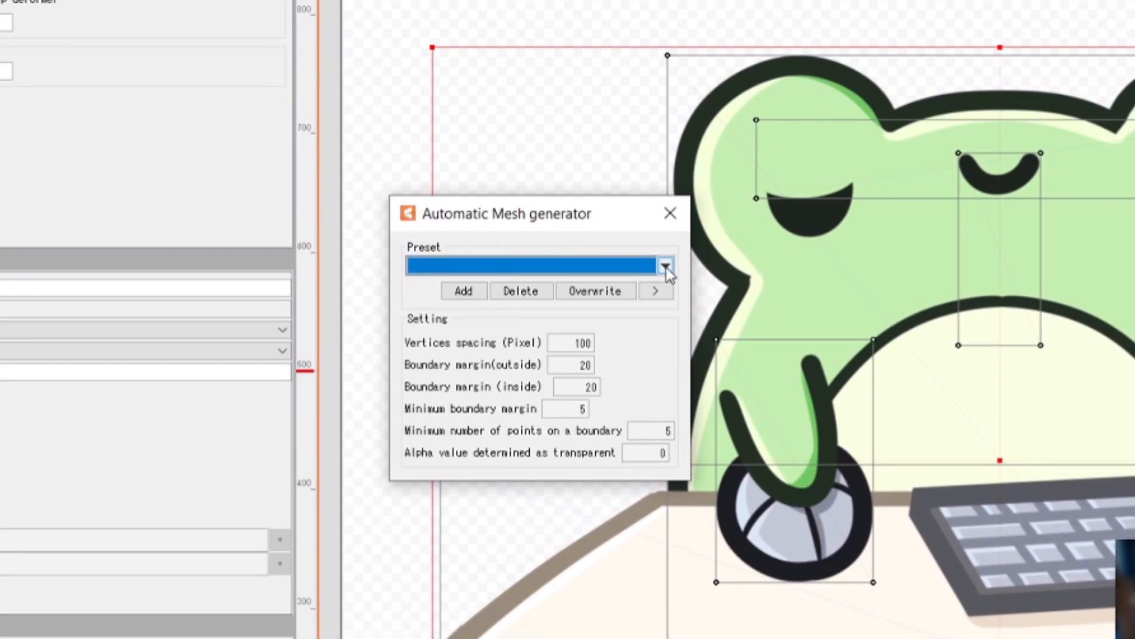
click(665, 267)
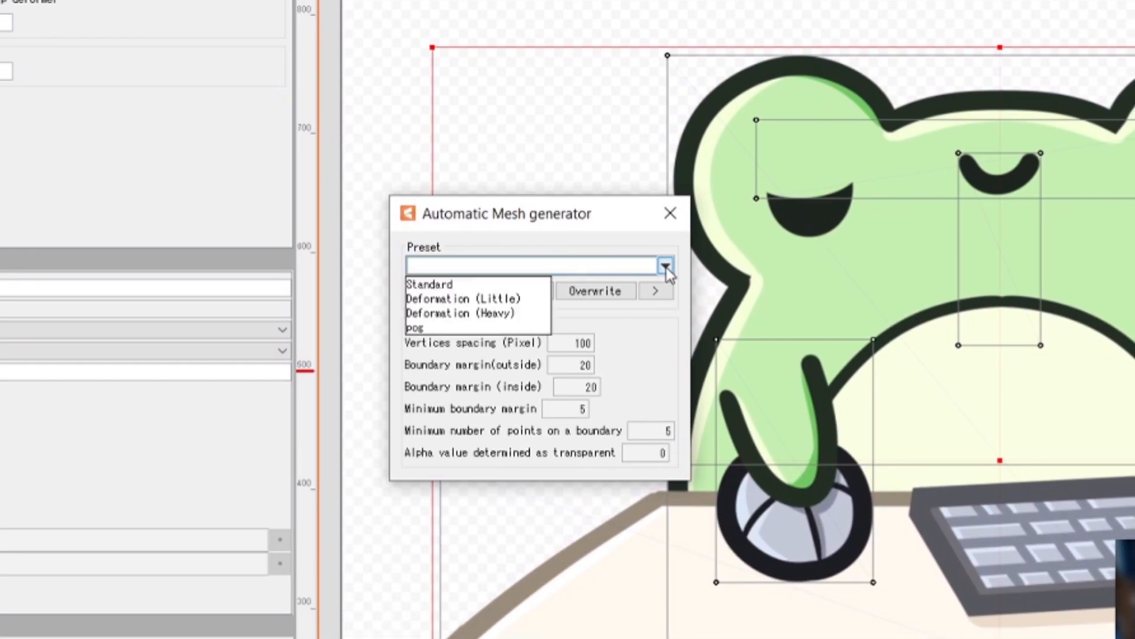
click(516, 290)
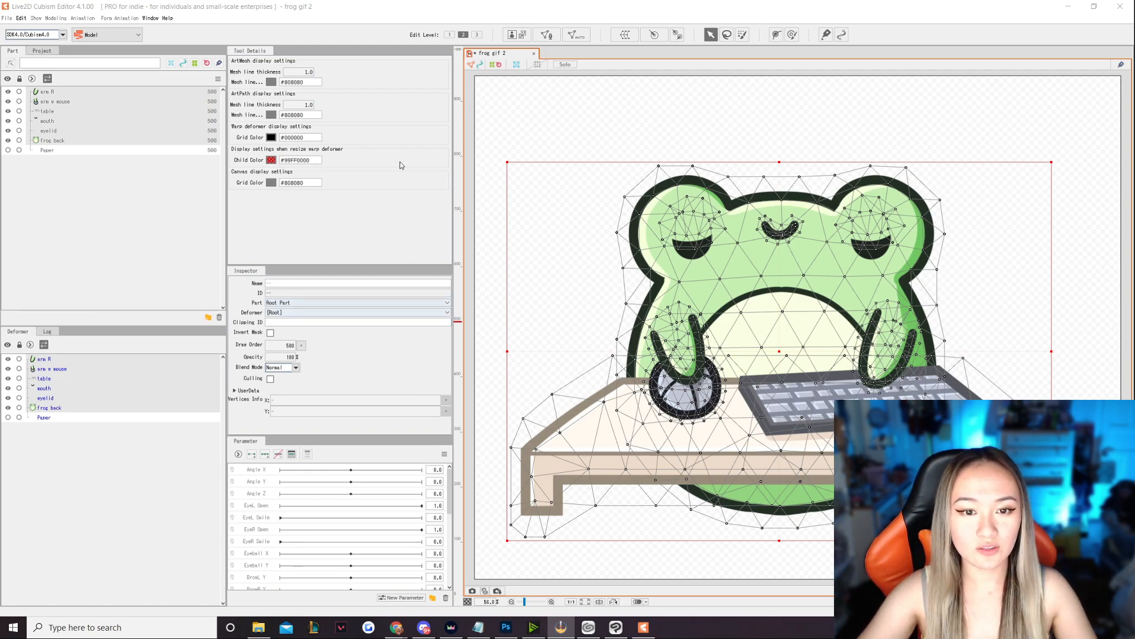
click(381, 226)
click(538, 127)
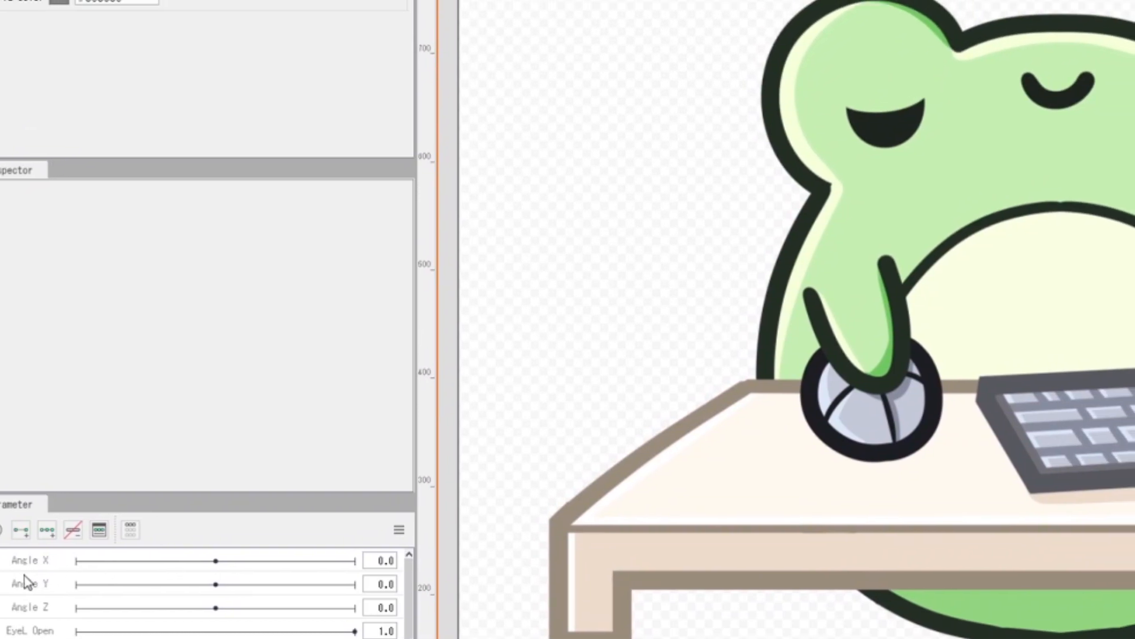
- Rename the Angle X parameter to right arm and add three key points to it for the arm R part
right_click(2, 615)
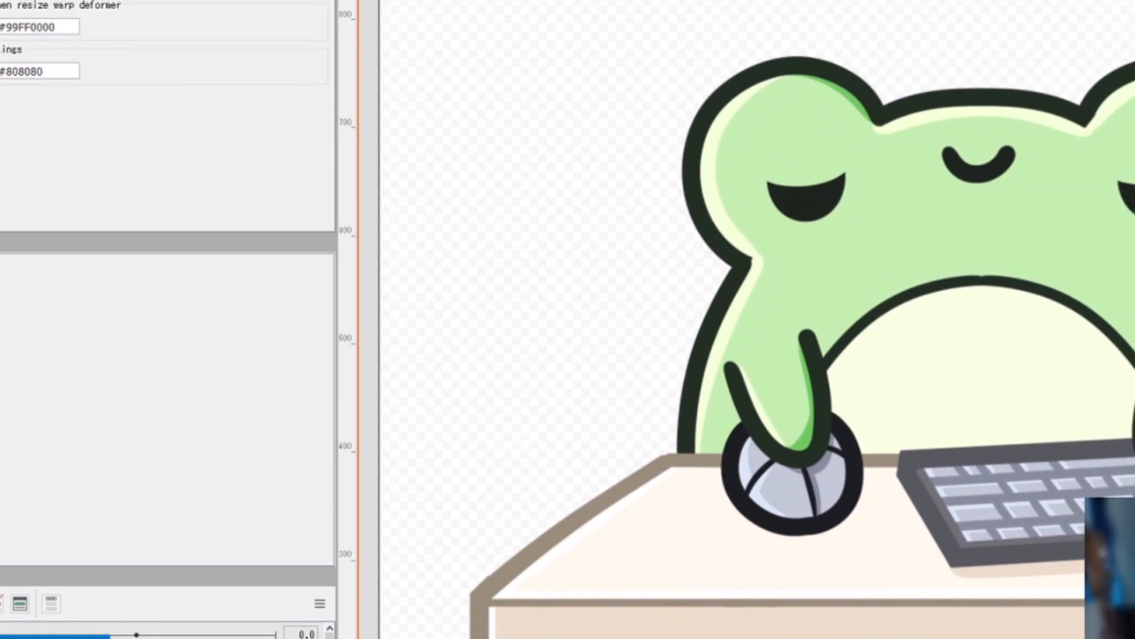
click(12, 621)
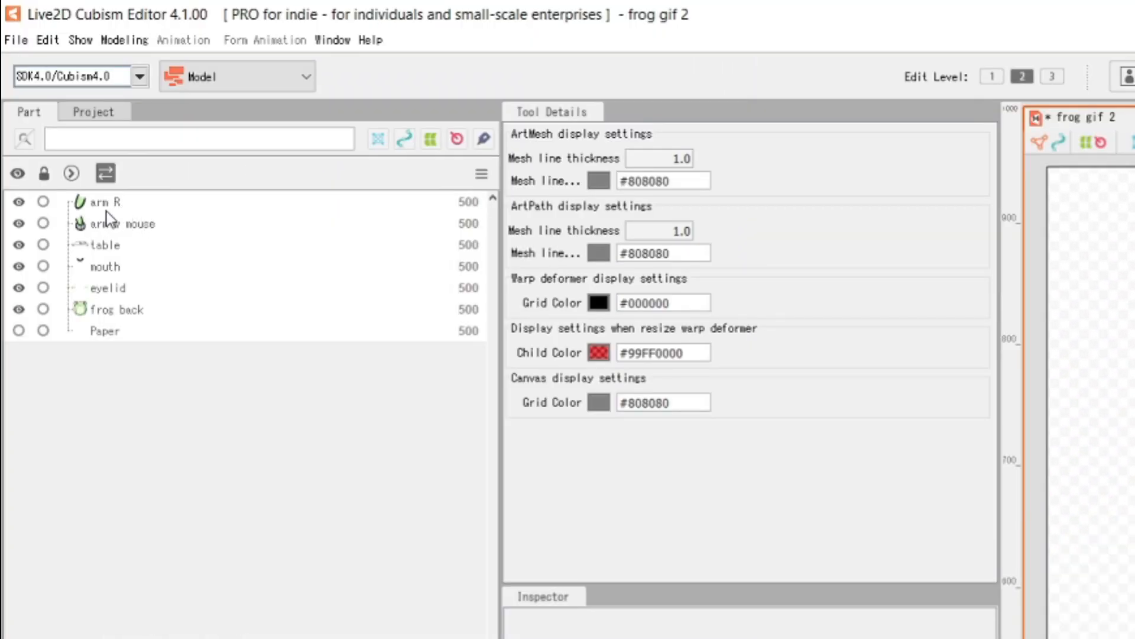
click(113, 205)
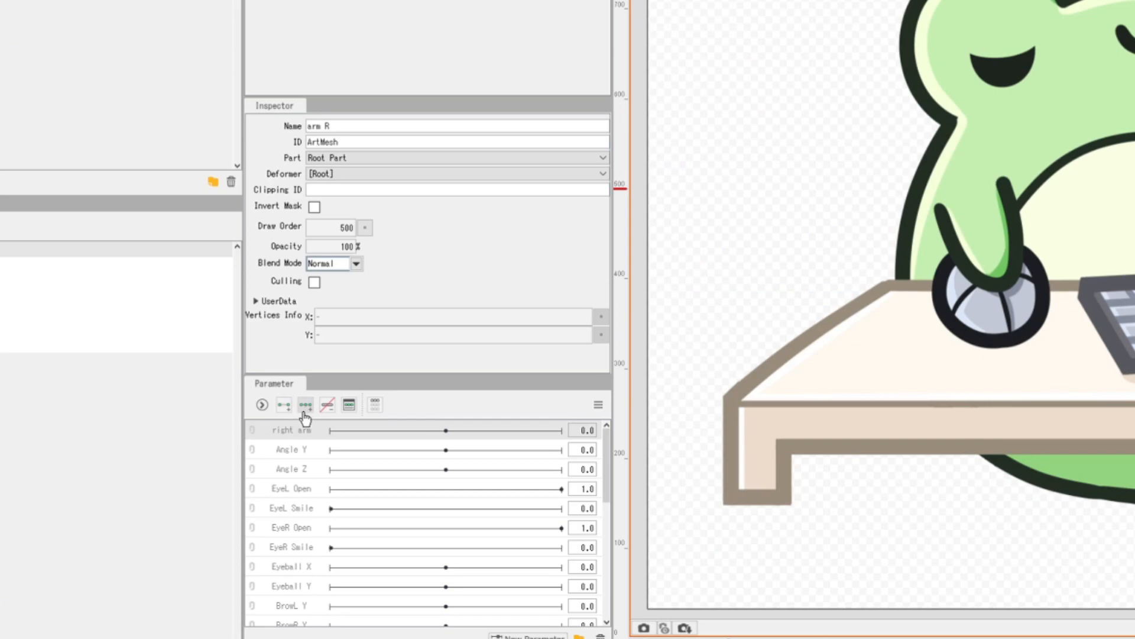
click(305, 412)
- At right arm value -30, rotate arm R clockwise and shift it slightly left and down over the keyboard
click(459, 430)
drag(418, 428, 334, 433)
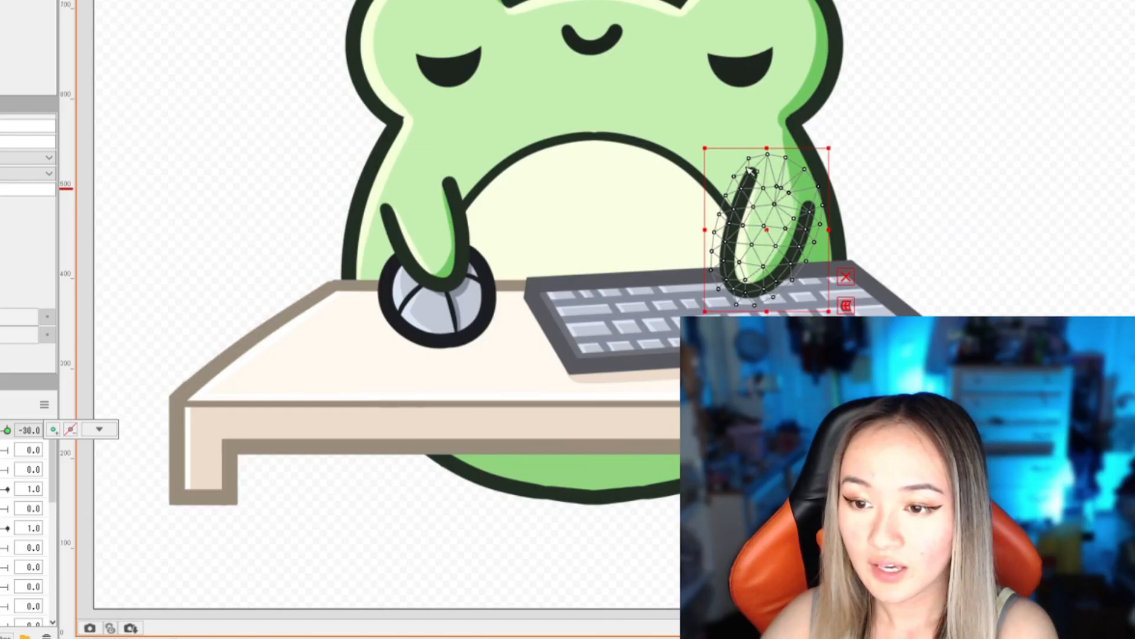
drag(693, 141, 718, 131)
drag(768, 234, 750, 247)
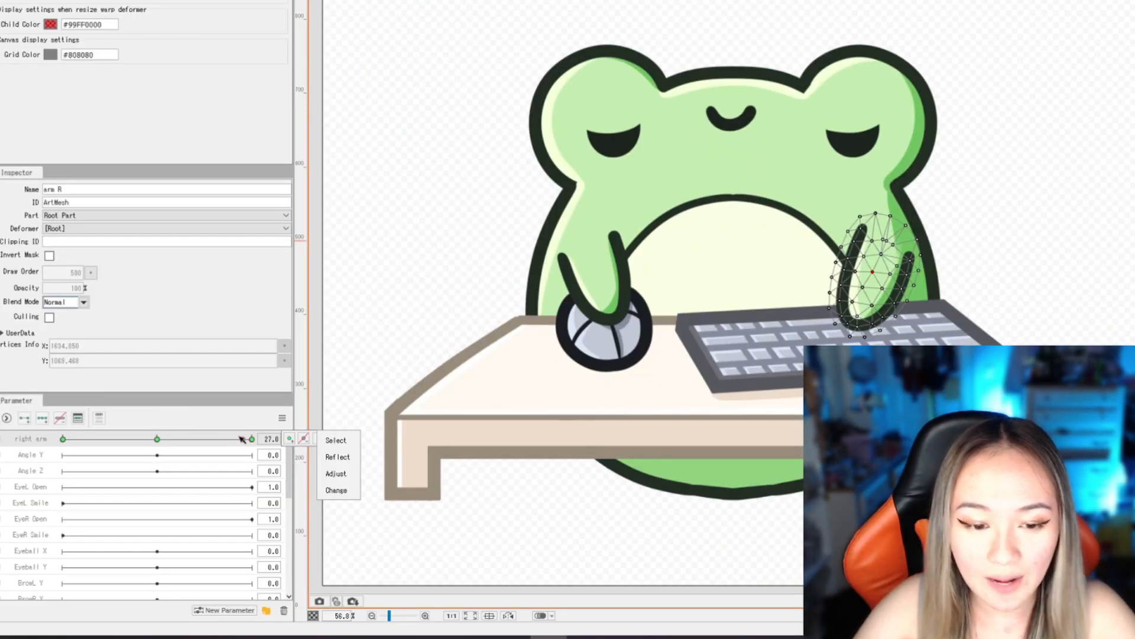
drag(242, 439, 52, 441)
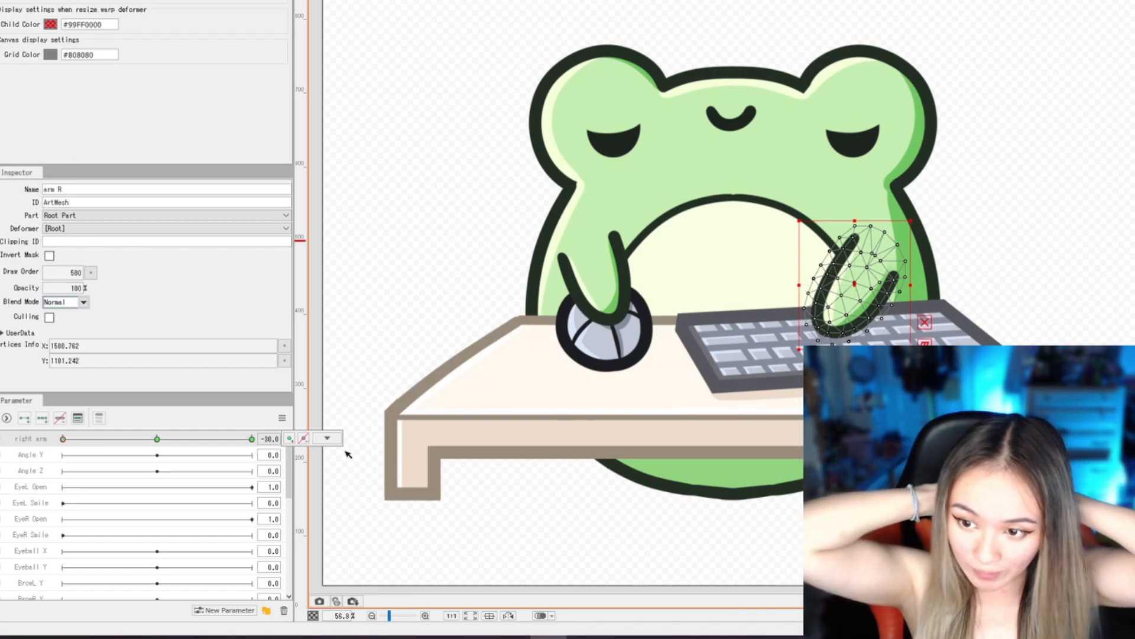
click(327, 437)
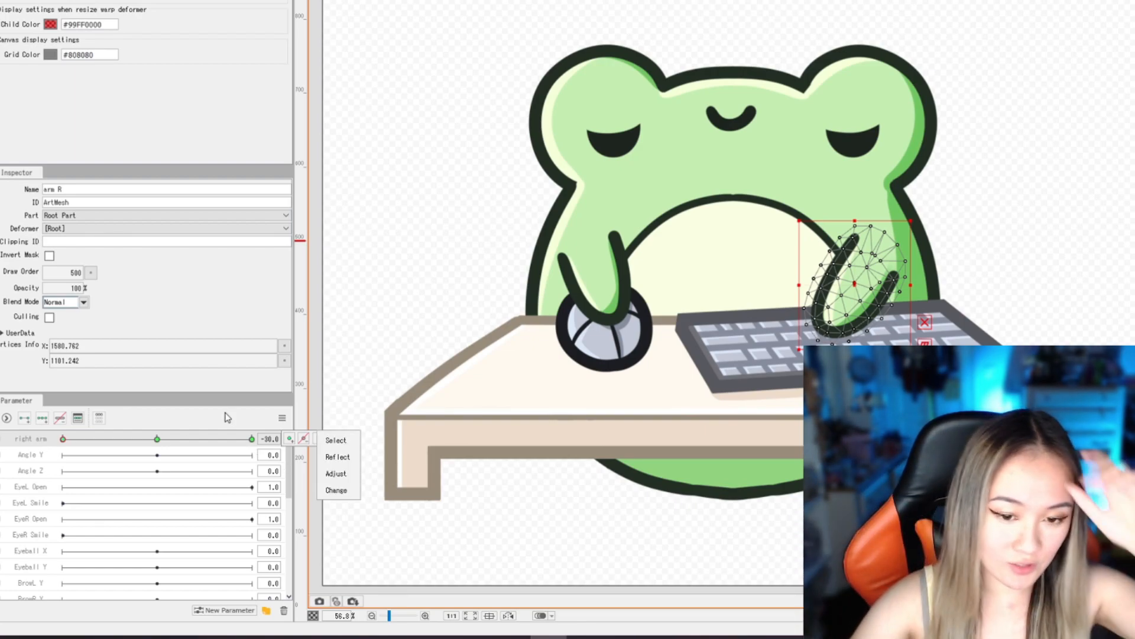
click(161, 439)
drag(159, 440, 48, 419)
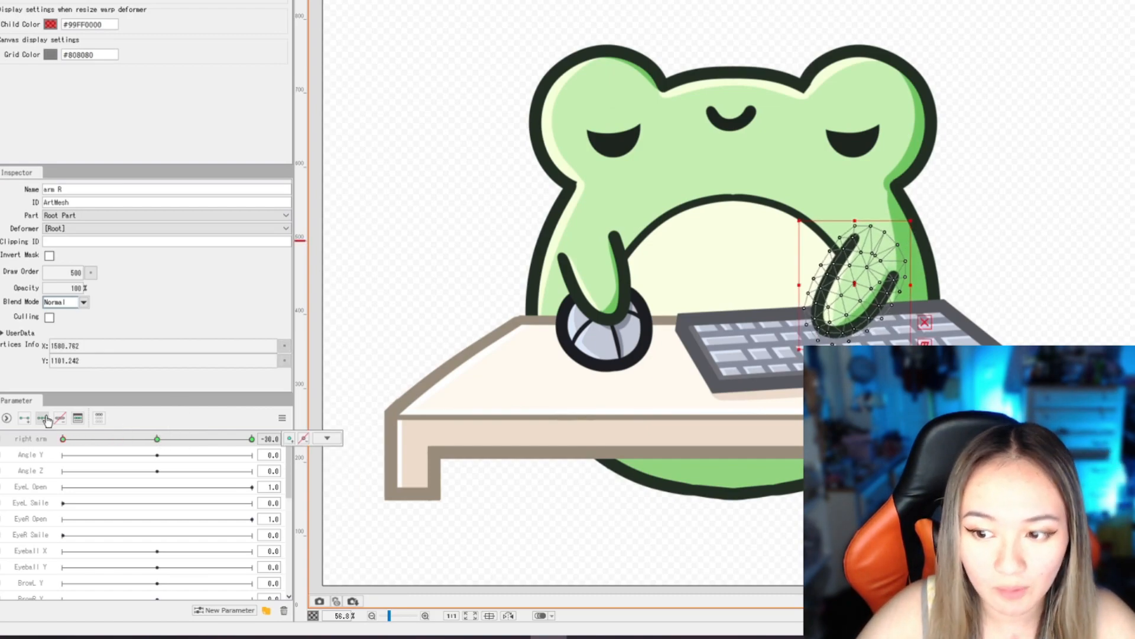
- At right arm value 0, shorten arm R slightly and adjust its position above the keyboard
drag(848, 265, 766, 188)
scroll(787, 304, up, 5)
scroll(770, 295, down, 5)
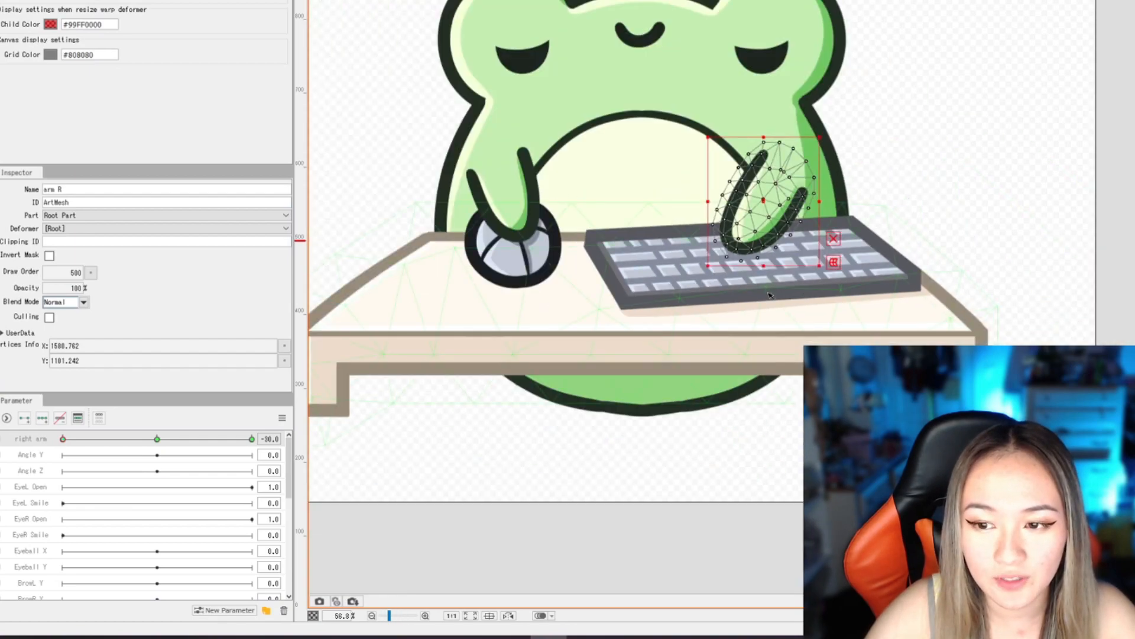
scroll(770, 295, up, 2)
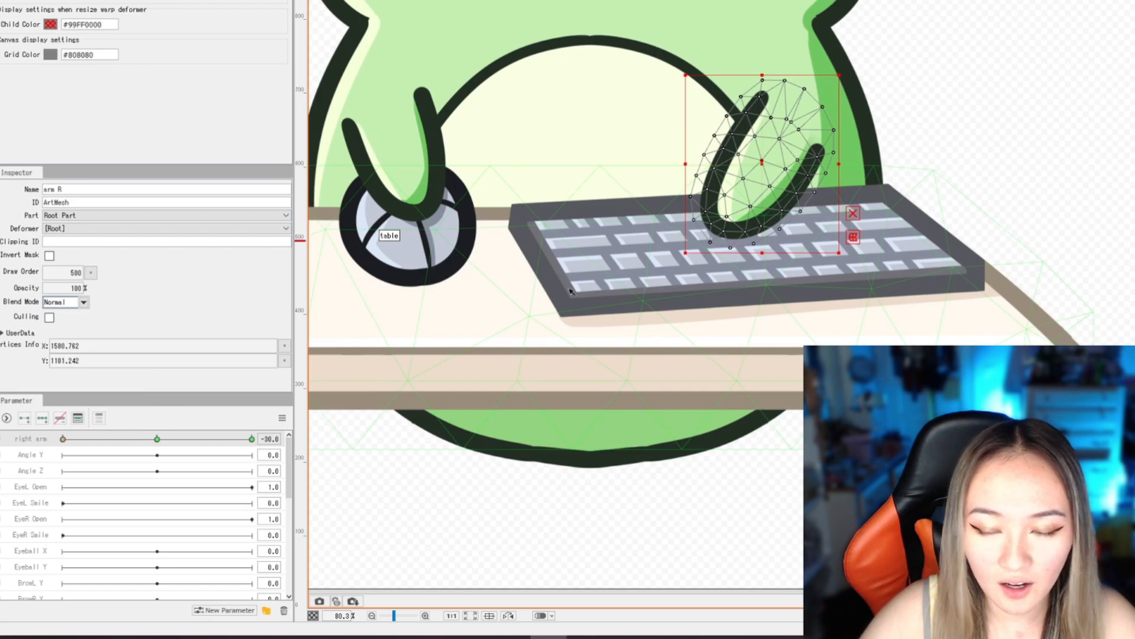
mouse_move(63, 440)
mouse_down()
mouse_move(252, 432)
mouse_move(37, 445)
mouse_move(250, 427)
mouse_move(135, 455)
mouse_move(62, 438)
mouse_up()
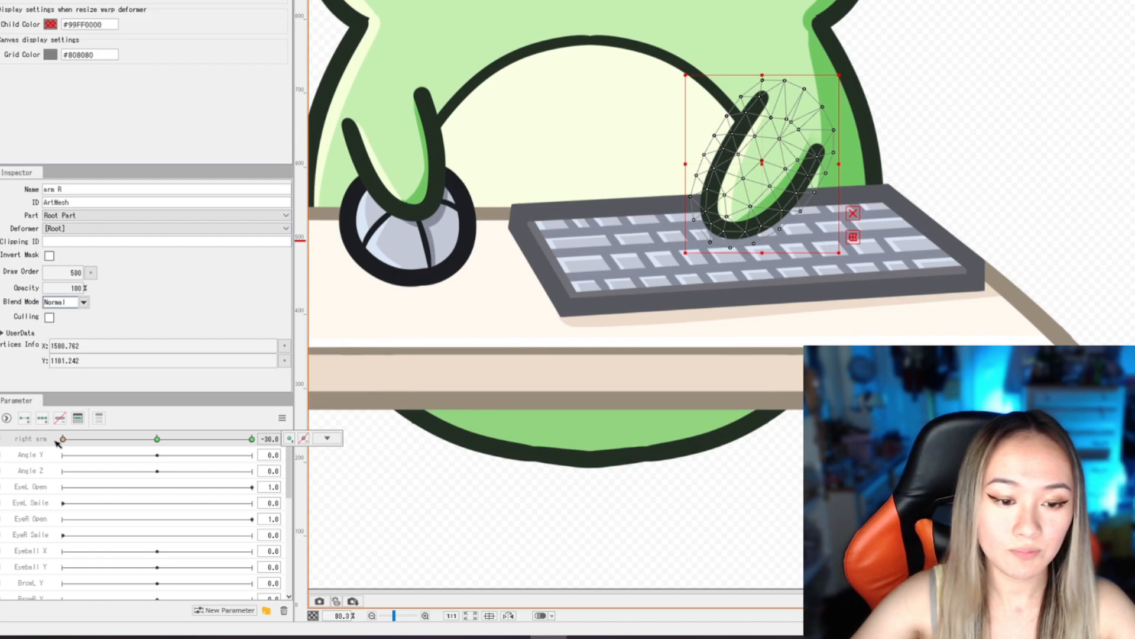
drag(64, 440, 157, 441)
drag(796, 253, 803, 239)
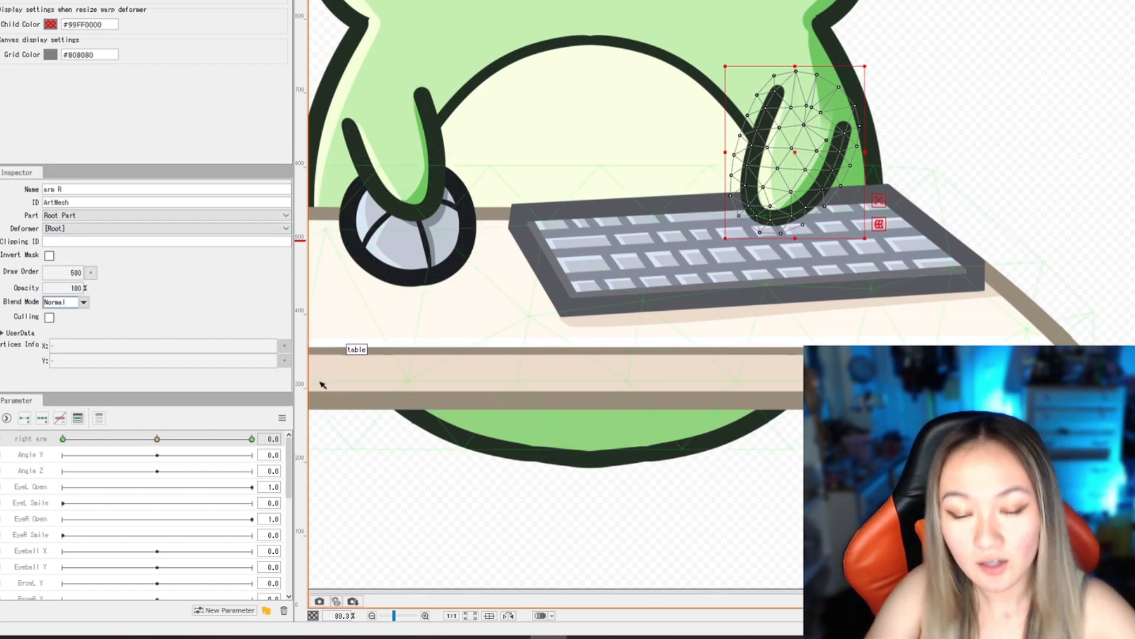
- At right arm value 30, rotate arm R counterclockwise and place its hand over the right part of the keyboard
drag(157, 438, 272, 435)
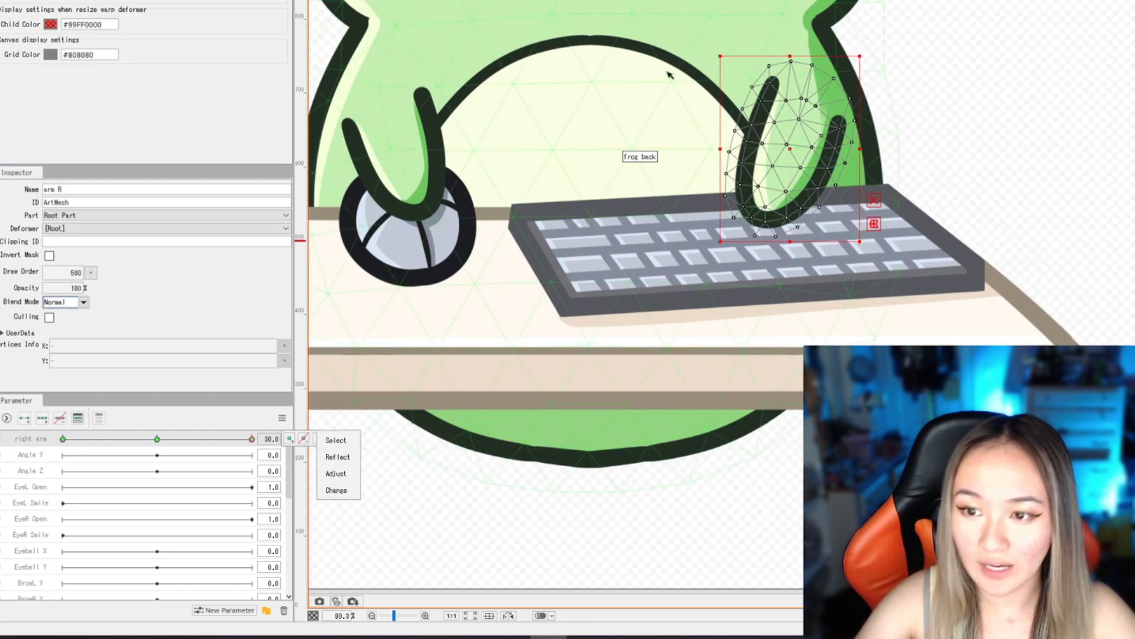
drag(714, 51, 660, 96)
drag(793, 152, 828, 156)
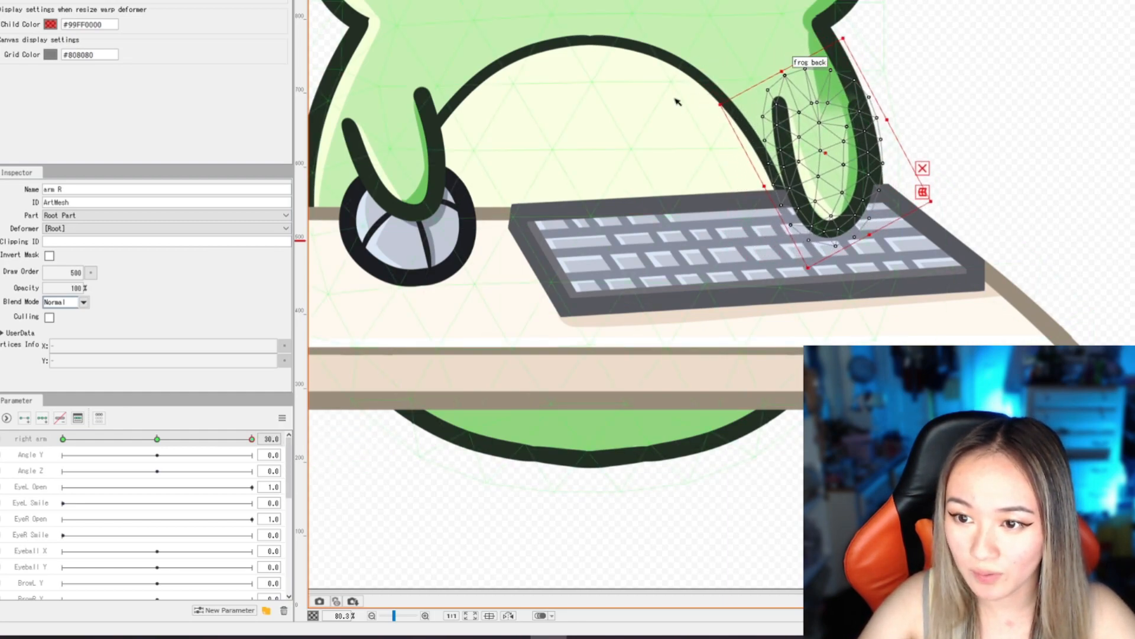
drag(679, 94, 714, 128)
drag(826, 152, 818, 144)
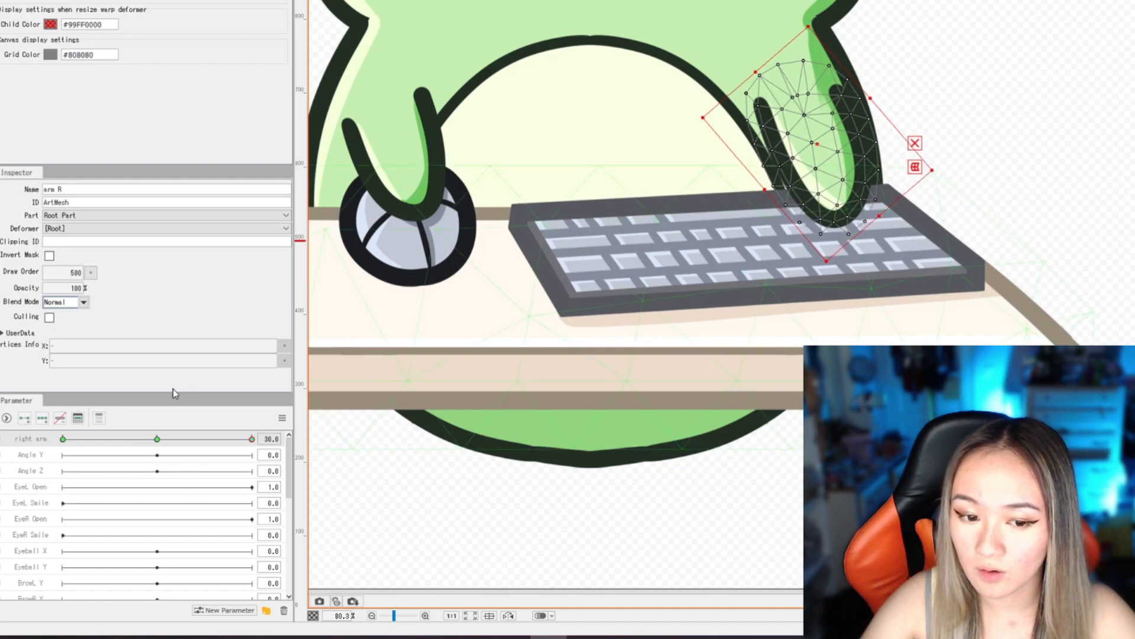
drag(880, 217, 883, 219)
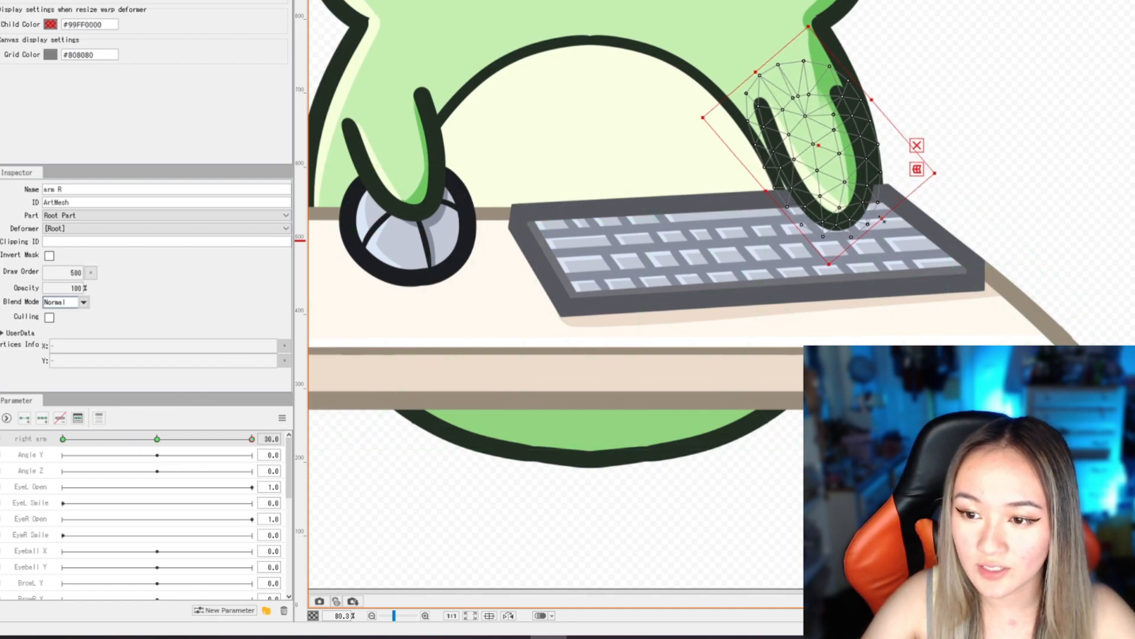
drag(252, 438, 287, 440)
scroll(646, 507, down, 5)
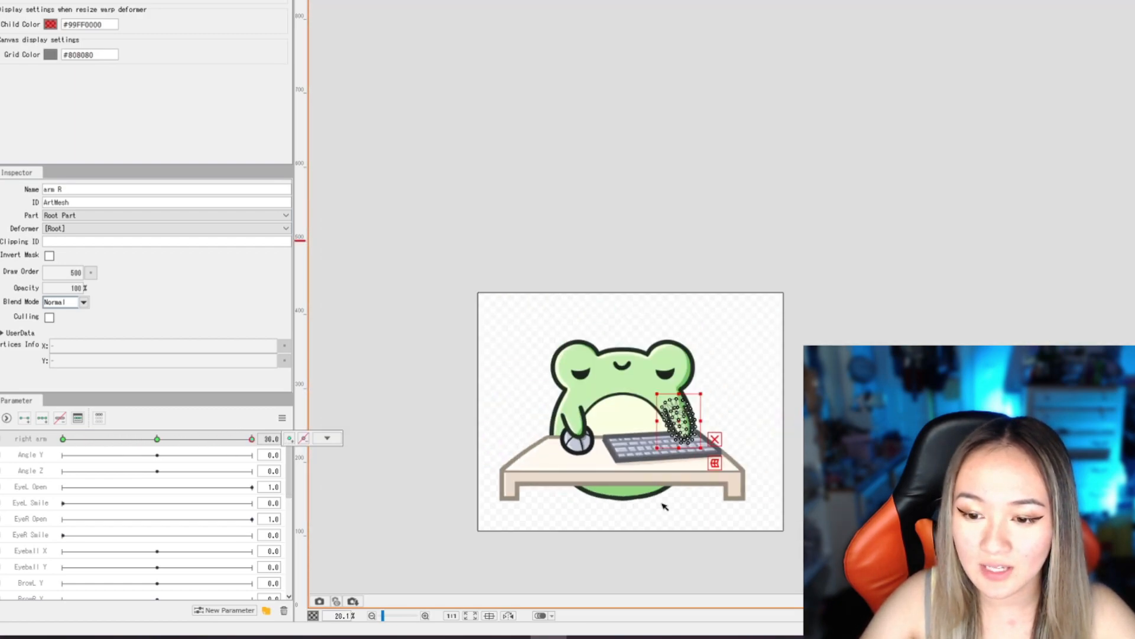
- Preview the frog's keyboard arm motion by moving the right arm parameter between 30, 0 and -30
scroll(668, 545, up, 3)
click(684, 527)
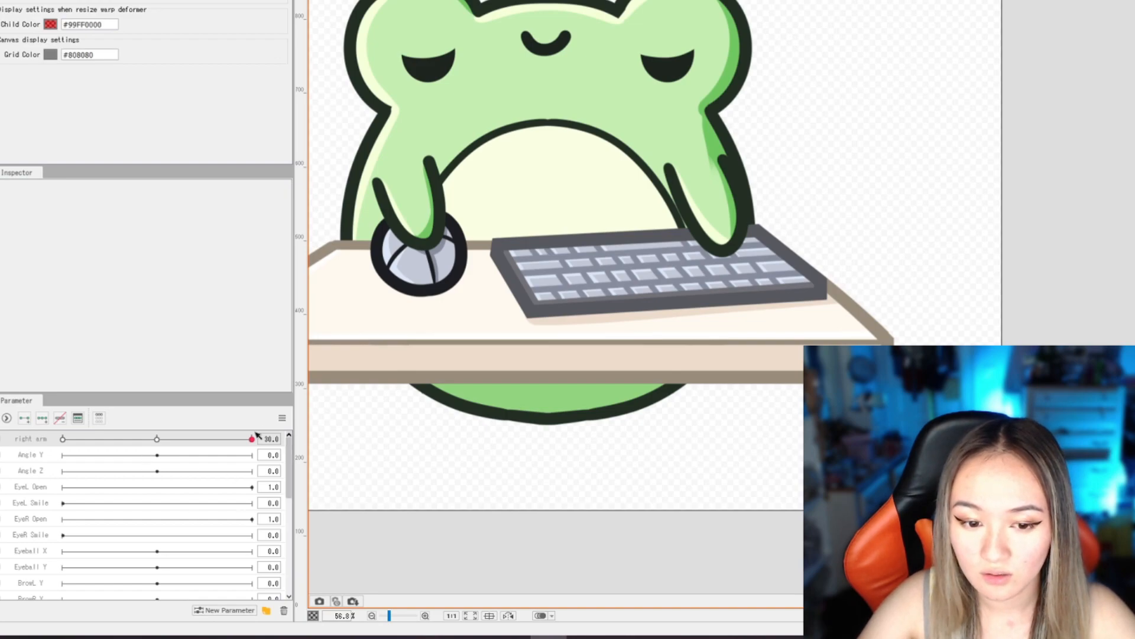
drag(253, 441, 156, 438)
click(696, 205)
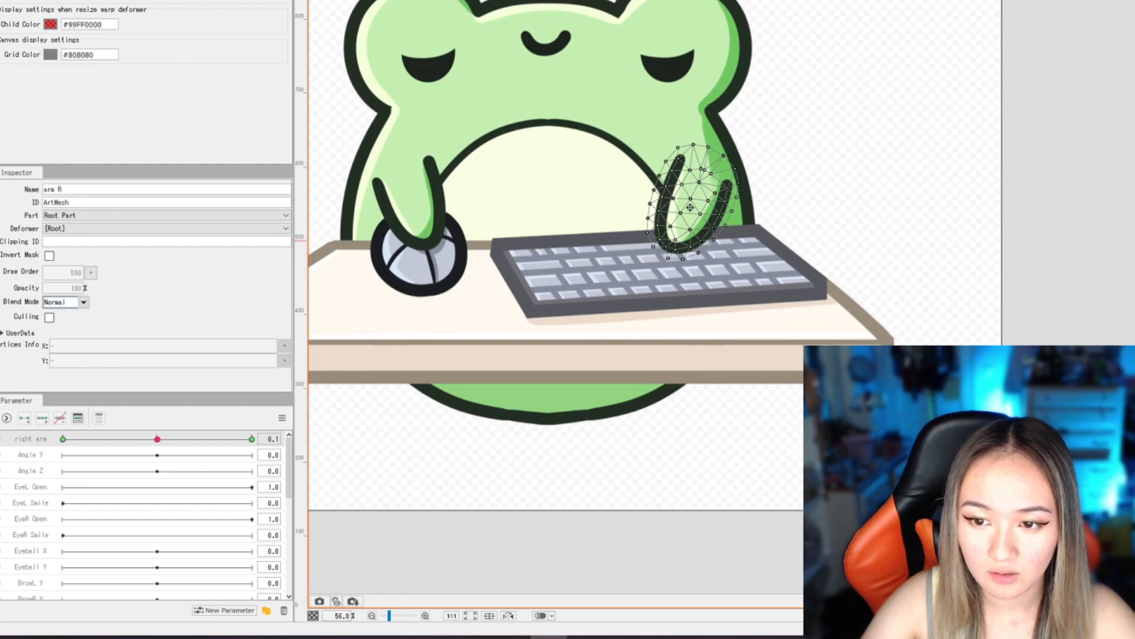
scroll(859, 295, down, 3)
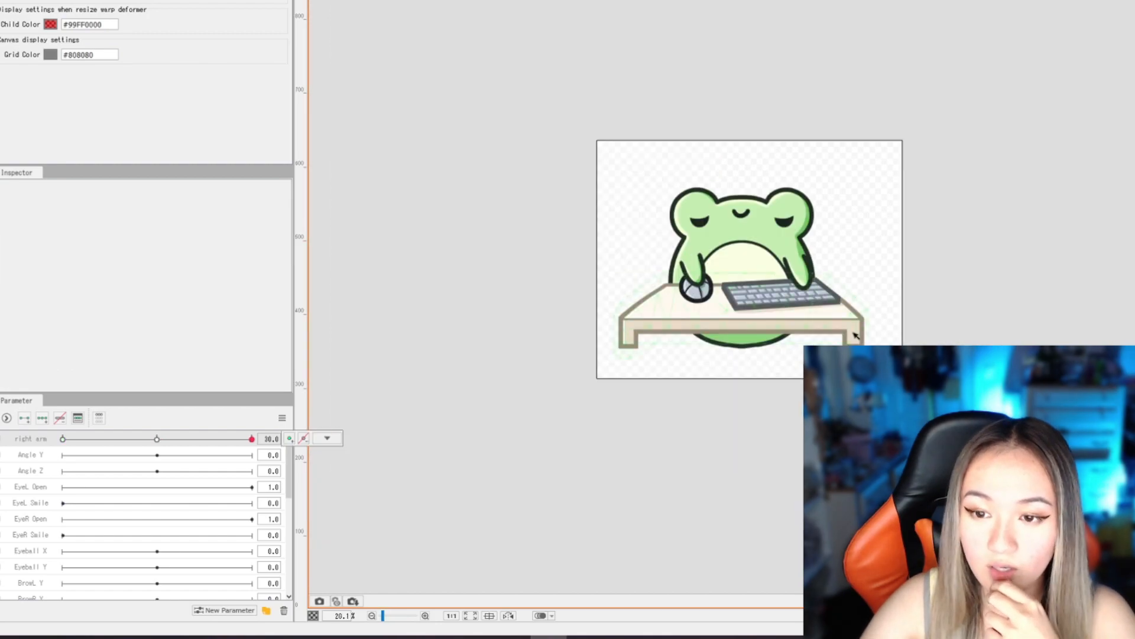
scroll(905, 286, up, 1)
scroll(863, 310, up, 1)
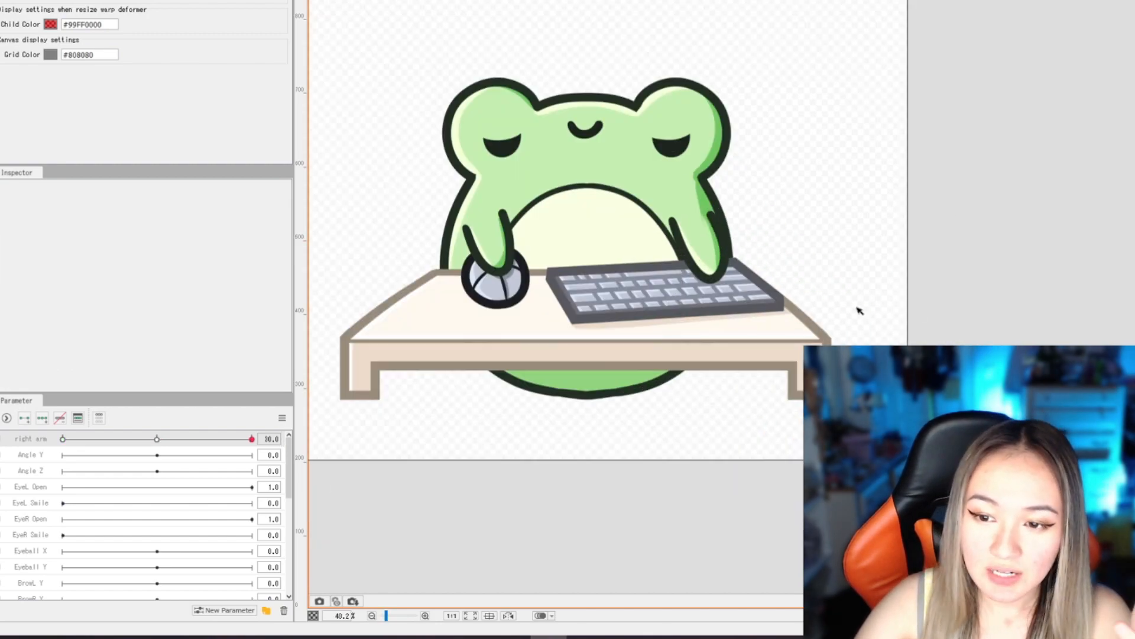
drag(249, 440, 57, 456)
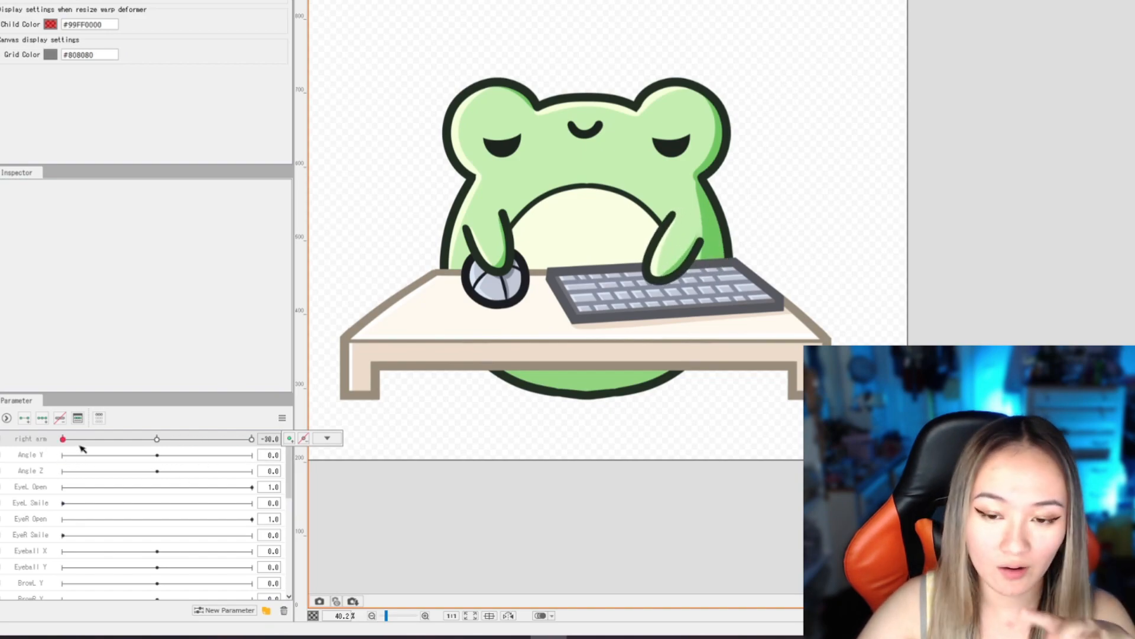
scroll(821, 220, down, 2)
scroll(526, 236, up, 2)
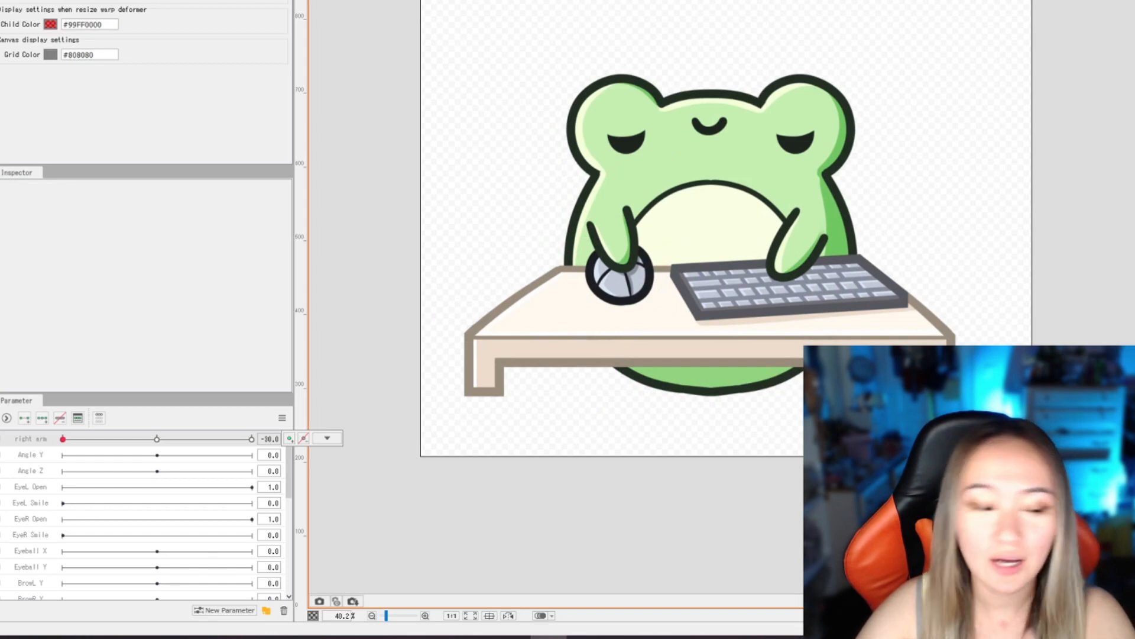
- Rename the Angle Y parameter to arm w mouse
right_click(58, 457)
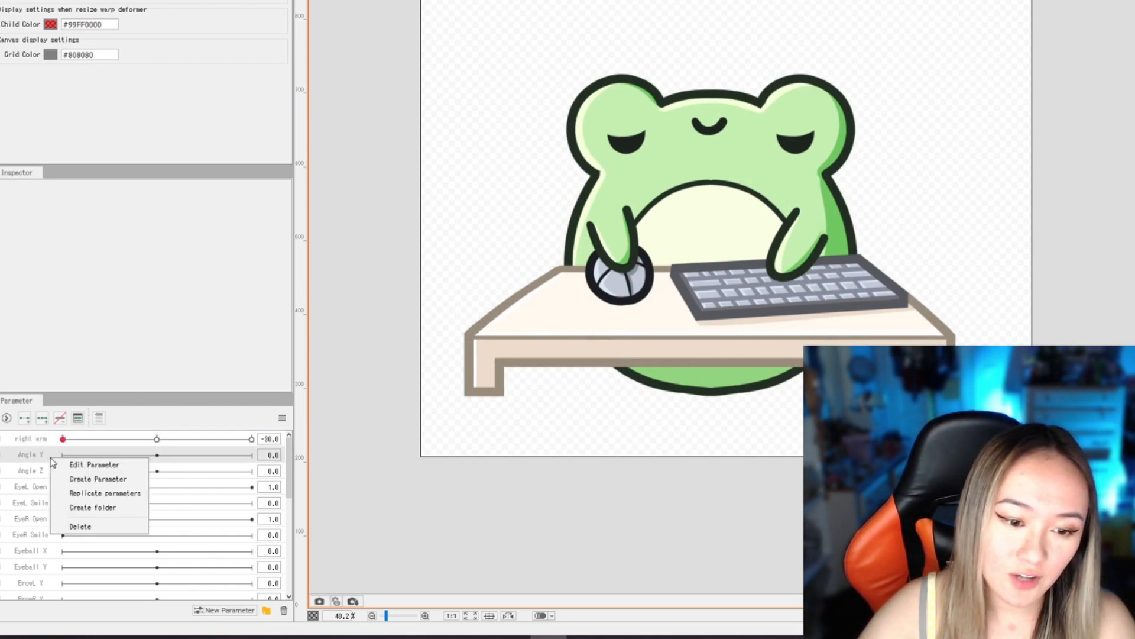
click(102, 469)
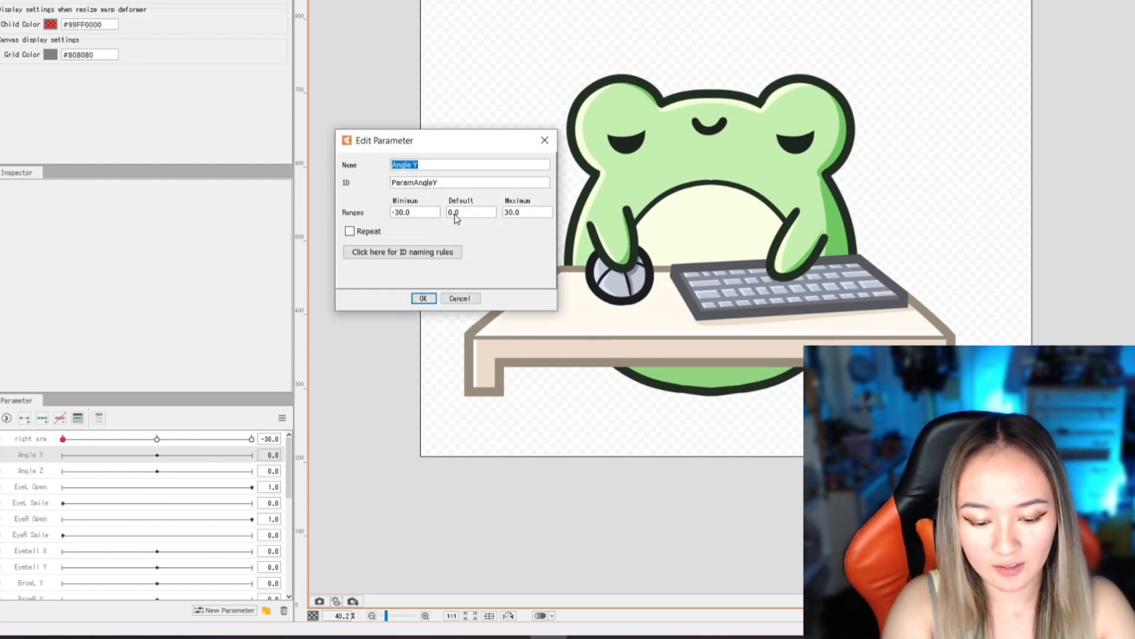
text(arm w mouse)
key(Return)
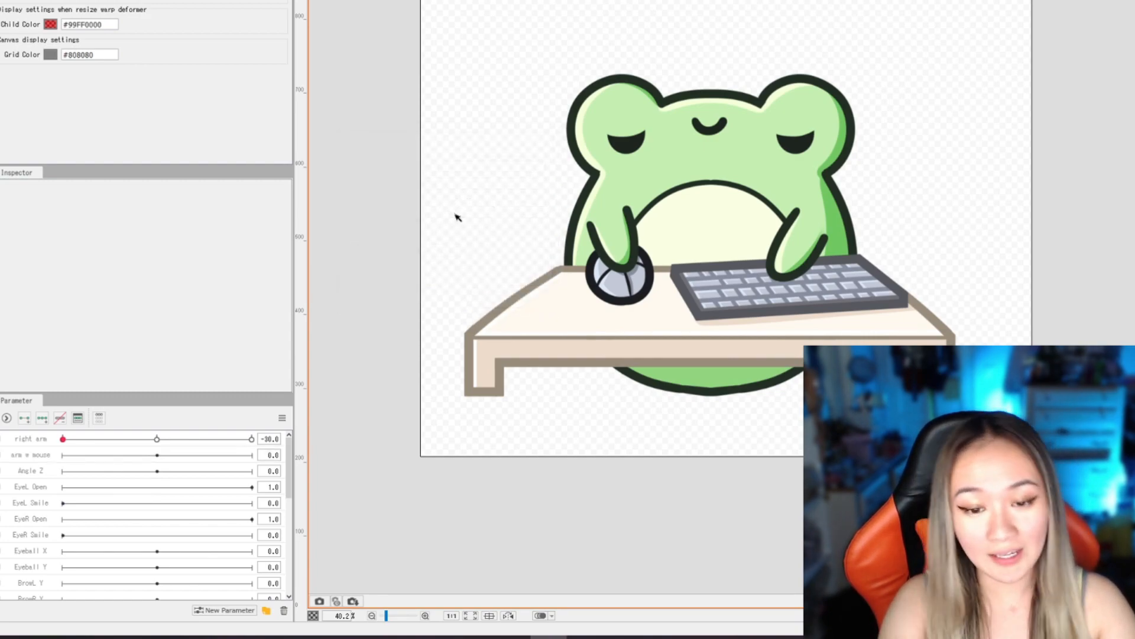
- Add three key points to the arm w mouse parameter for the frog's arm holding the mouse
click(50, 454)
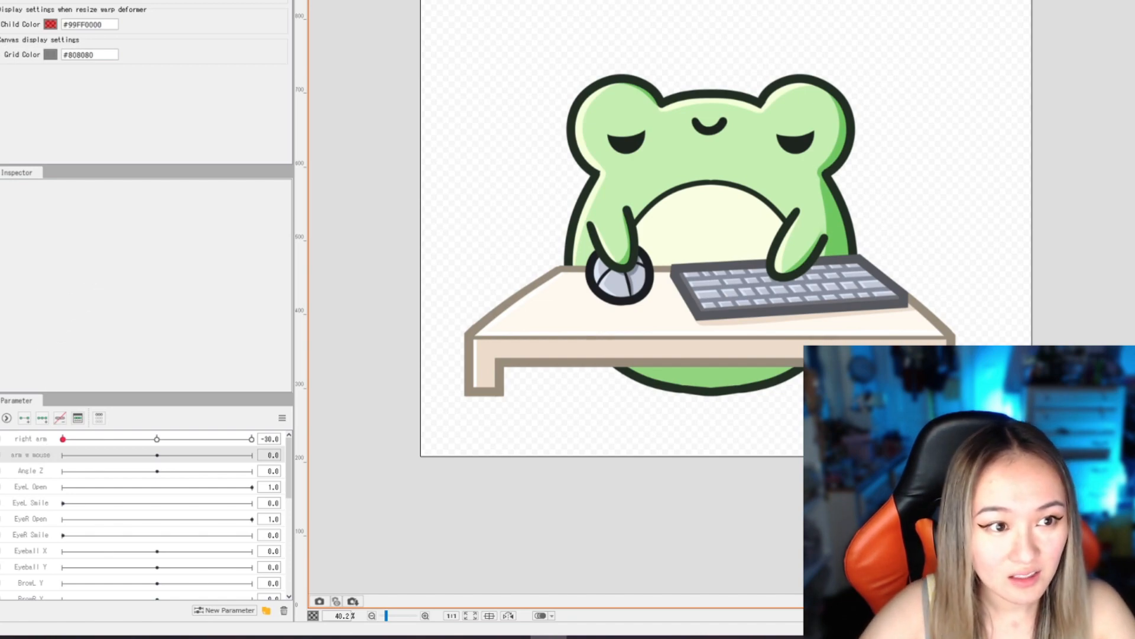
click(617, 241)
scroll(692, 246, up, 3)
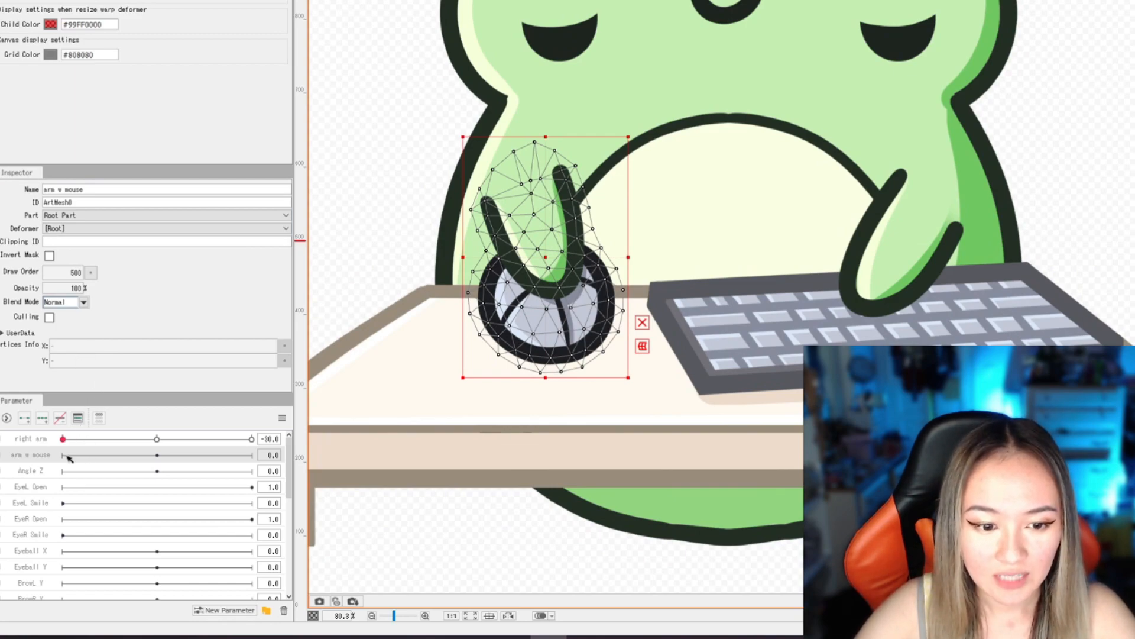
click(42, 418)
- At arm w mouse value -30, rotate the mouse arm slightly counterclockwise and shift it slightly right and down
drag(158, 459, 62, 456)
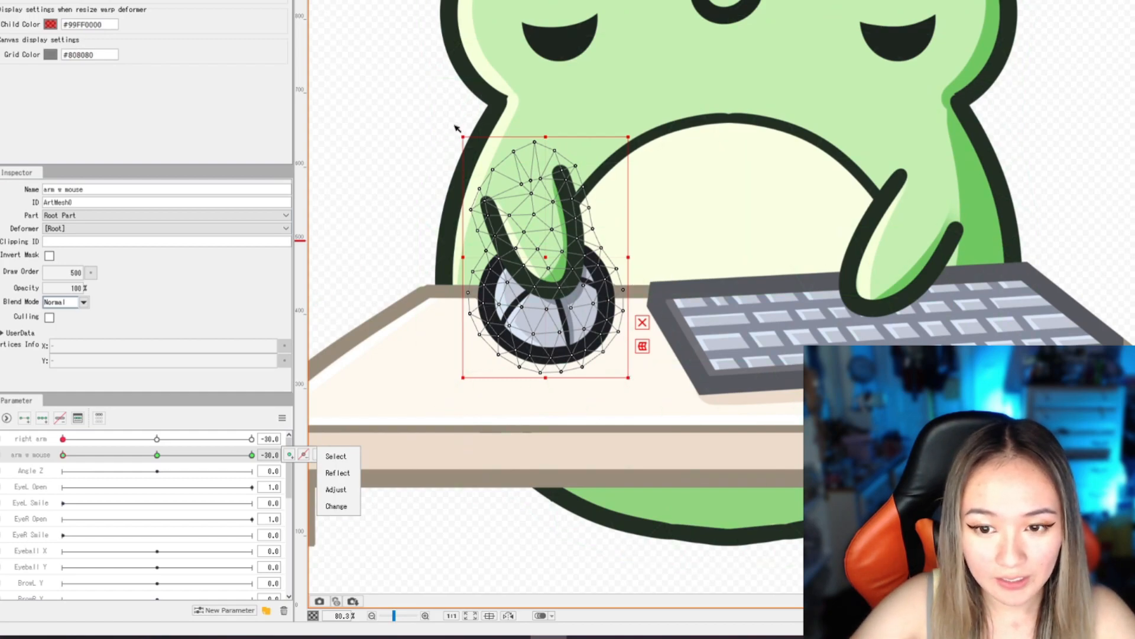
drag(456, 125, 476, 175)
drag(549, 264, 560, 272)
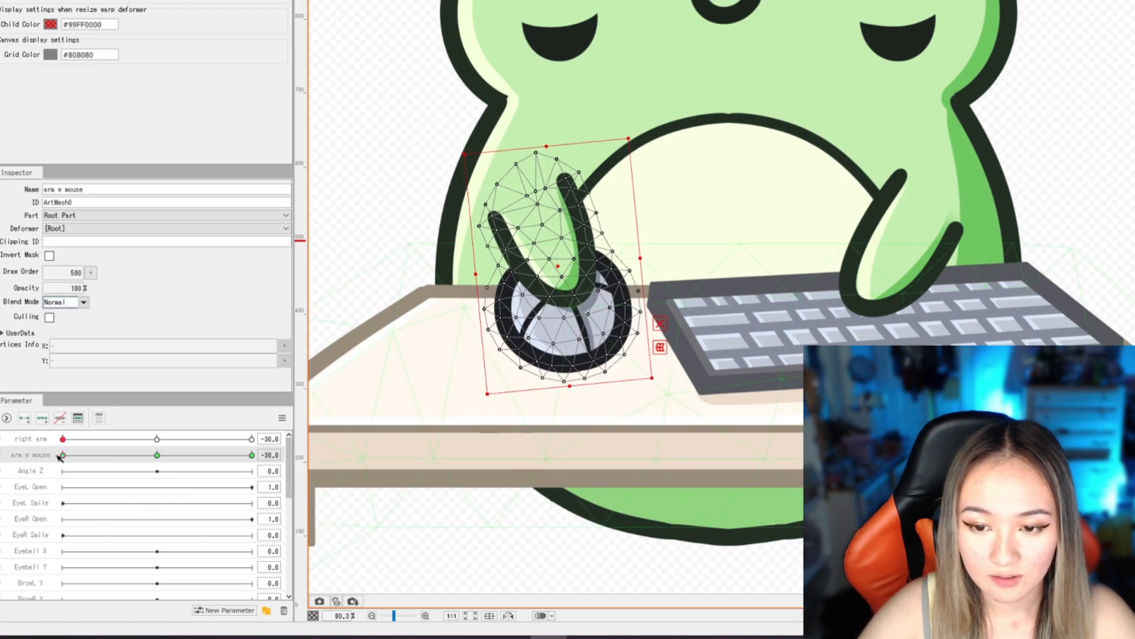
- At arm w mouse value 0, rotate the mouse arm slightly clockwise, shorten it a little and shift it left and down
drag(65, 456, 159, 458)
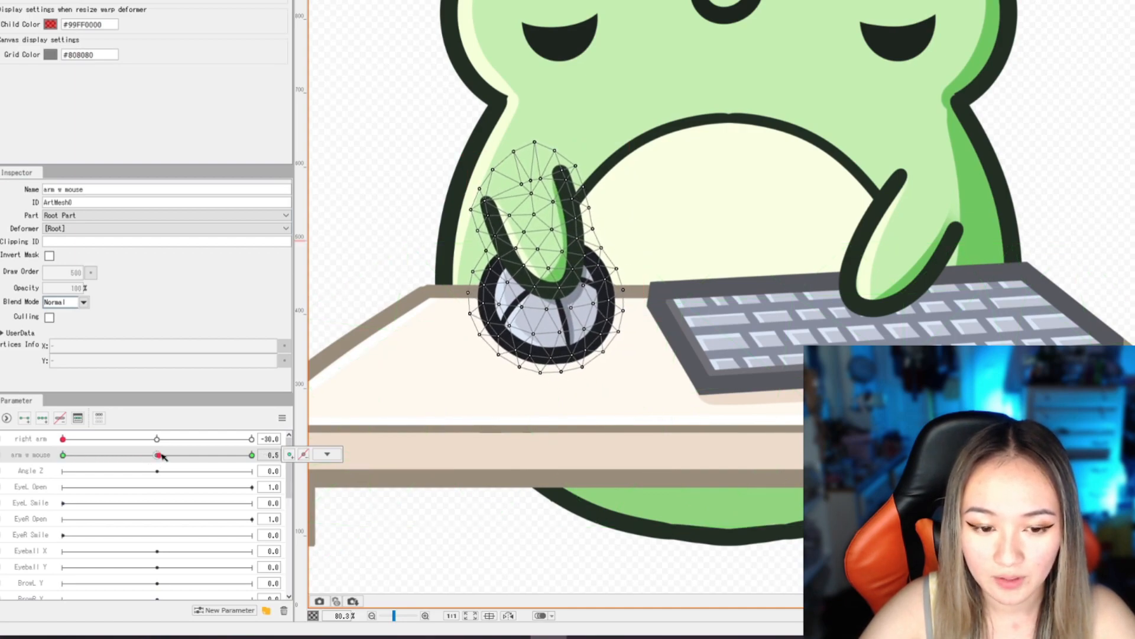
drag(158, 456, 159, 457)
click(540, 262)
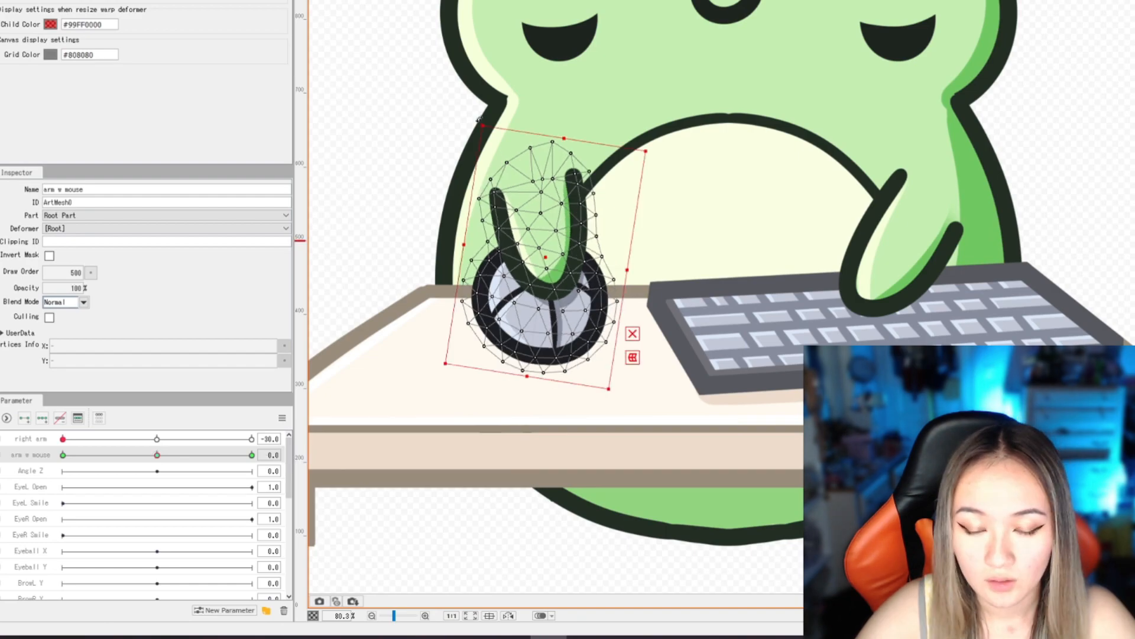
drag(543, 255, 531, 261)
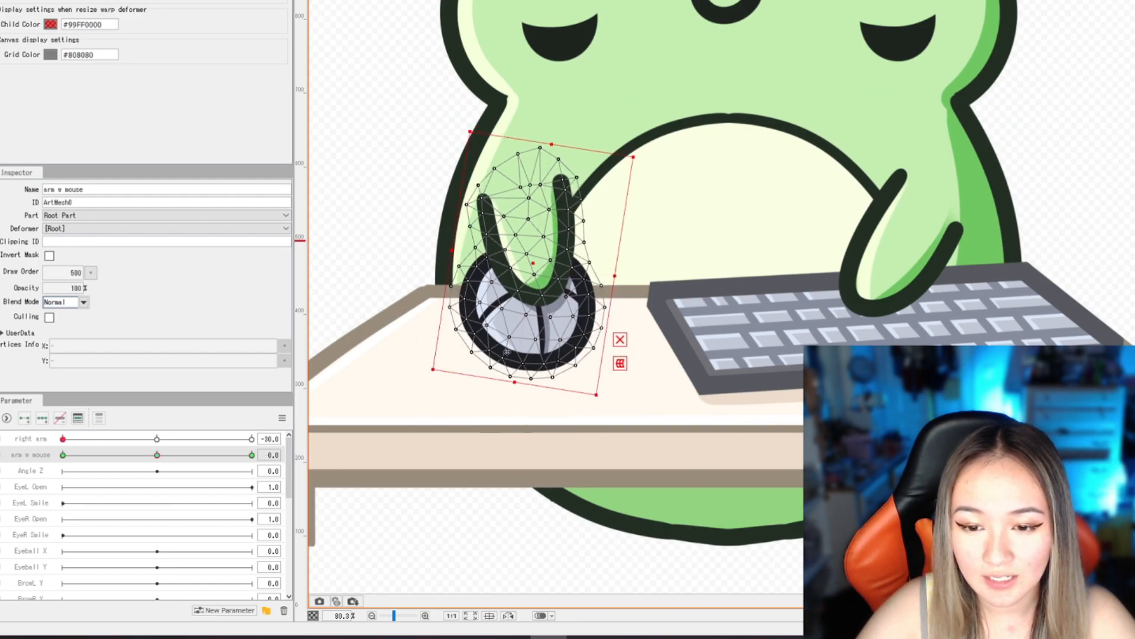
drag(512, 382, 513, 371)
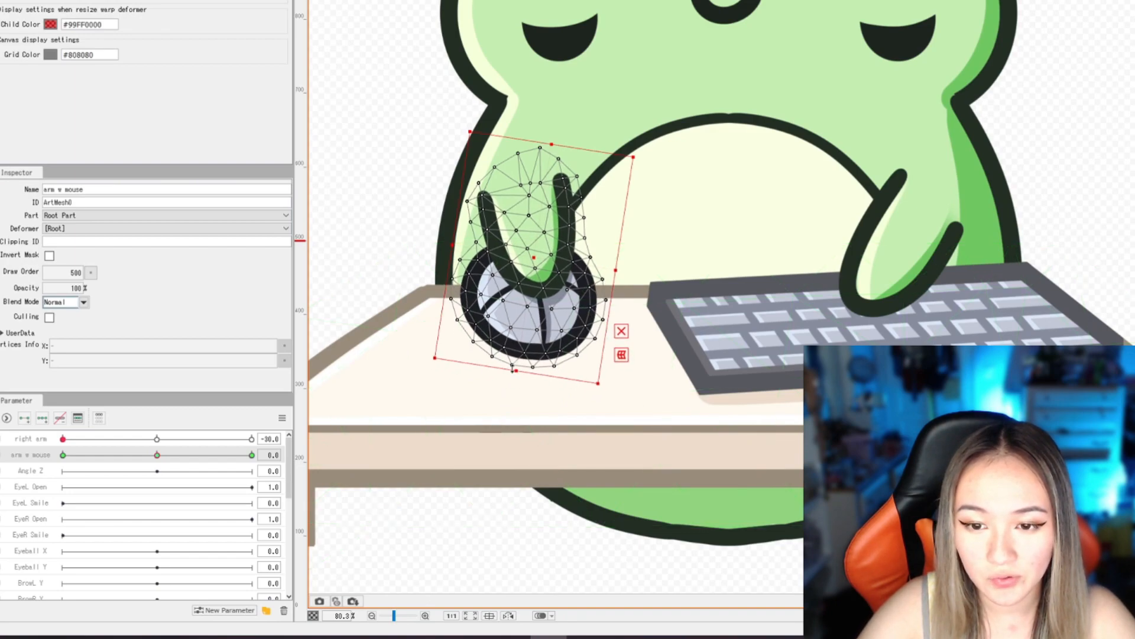
drag(535, 254, 531, 260)
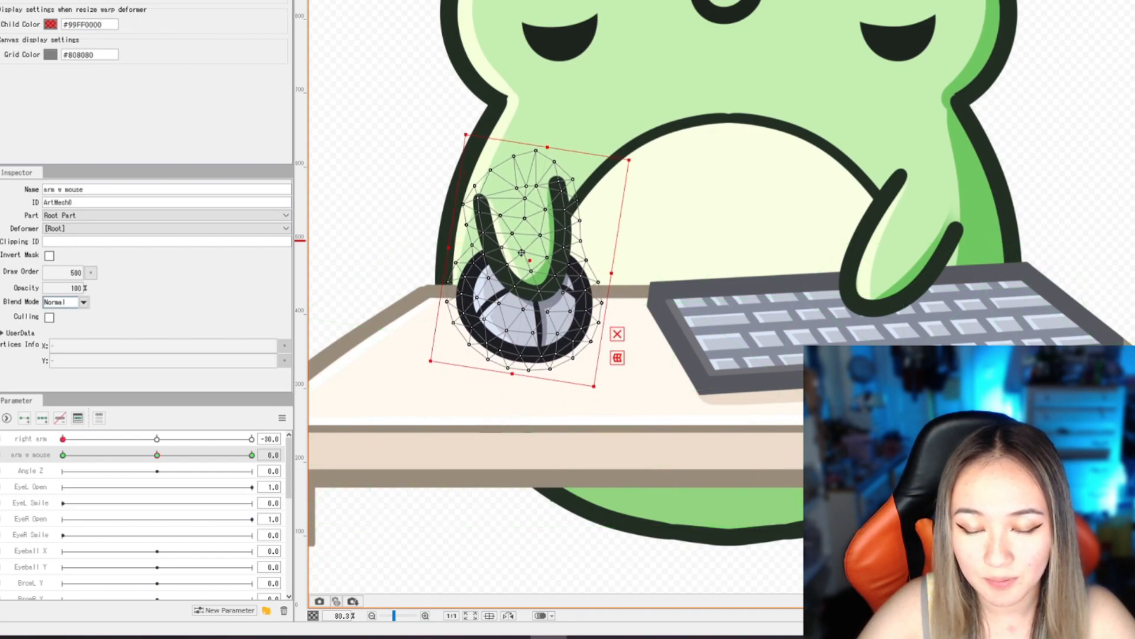
drag(461, 129, 467, 128)
- At arm w mouse value 30, rotate the mouse arm further clockwise, shift it left and down, and lengthen it slightly
drag(158, 455, 255, 455)
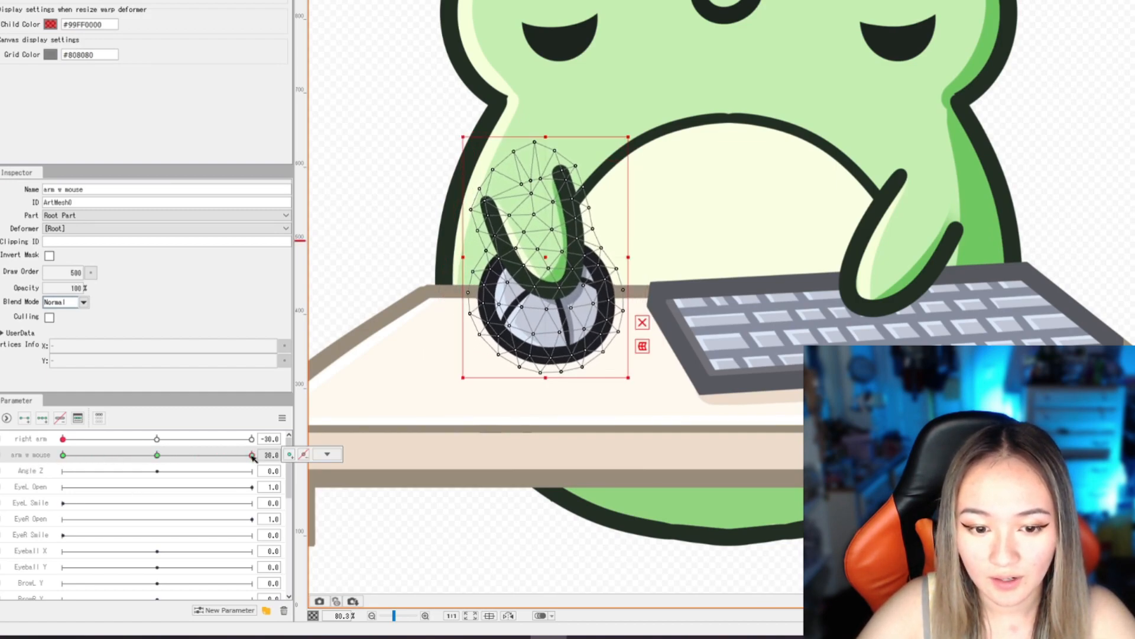
drag(457, 131, 532, 128)
drag(545, 259, 507, 270)
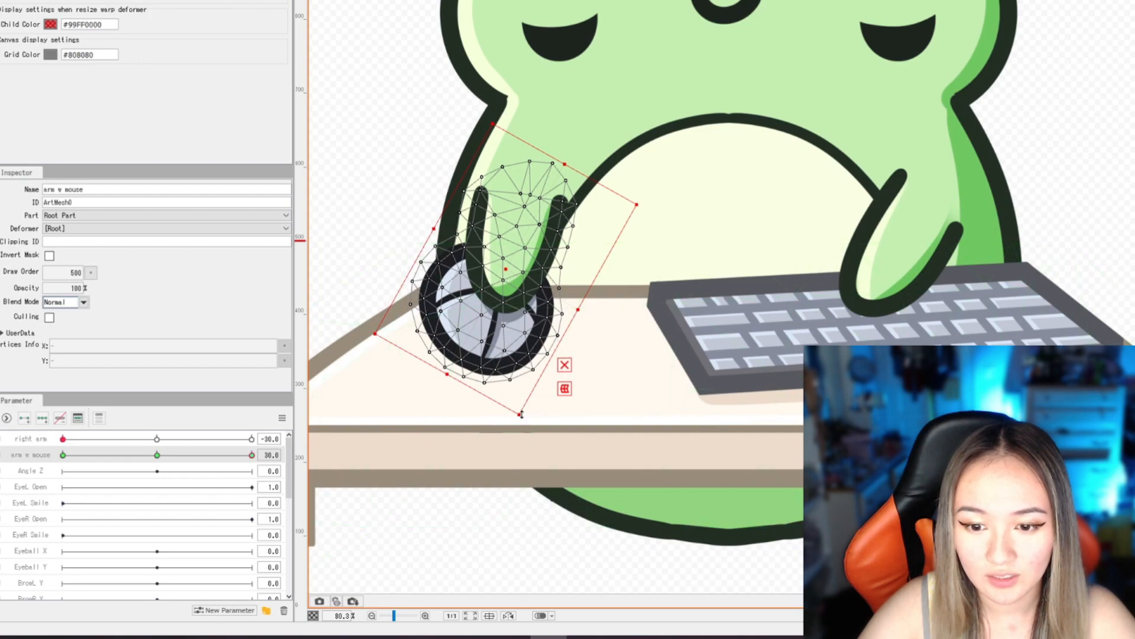
drag(479, 119, 474, 121)
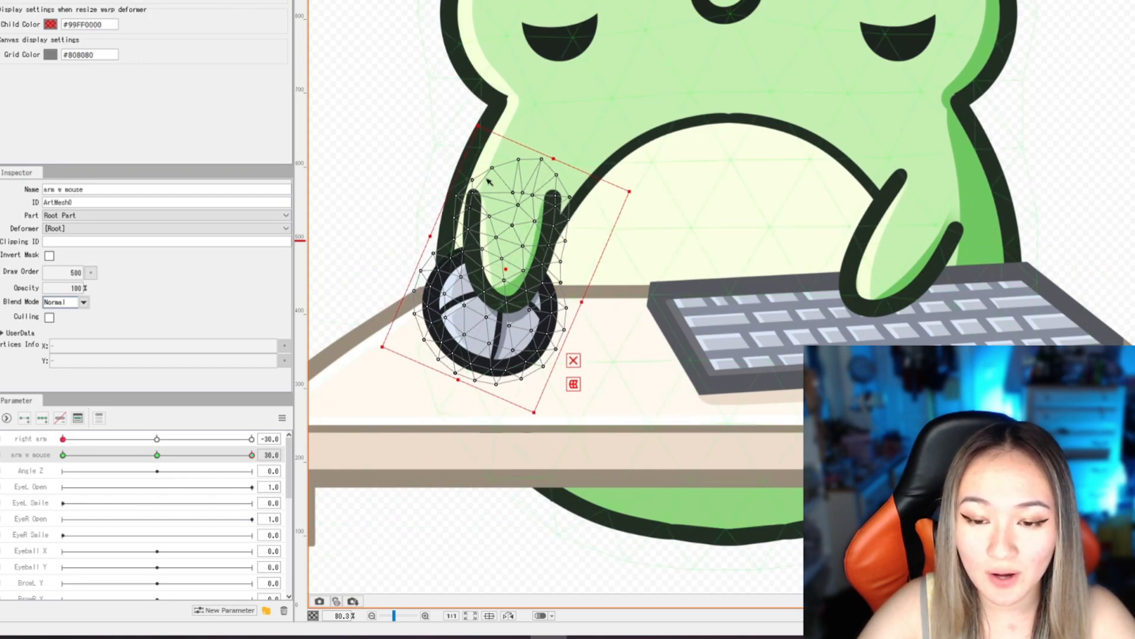
drag(507, 270, 512, 272)
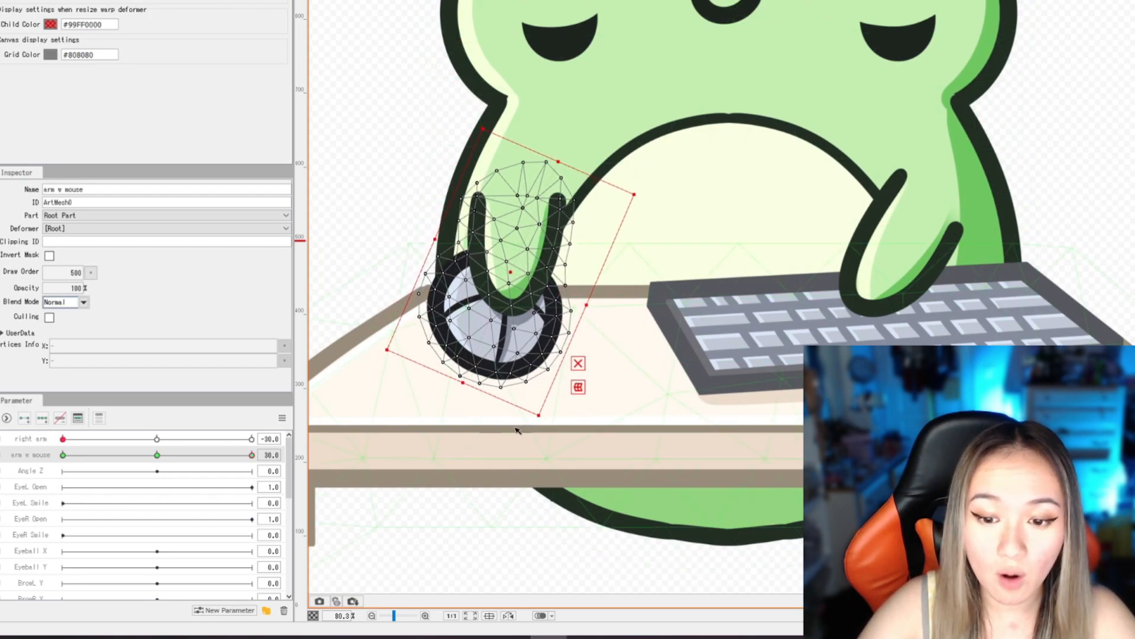
drag(540, 419, 537, 430)
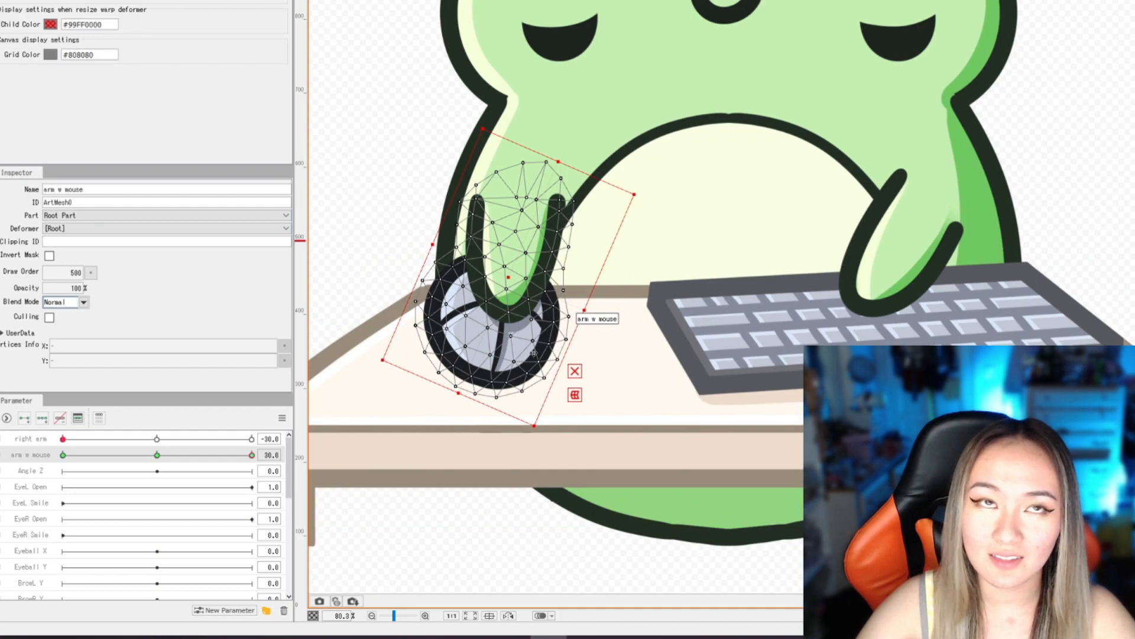
- Preview the mouse arm motion by sweeping the arm w mouse parameter from 30 to -30
drag(251, 455, 325, 437)
click(496, 544)
scroll(493, 317, down, 5)
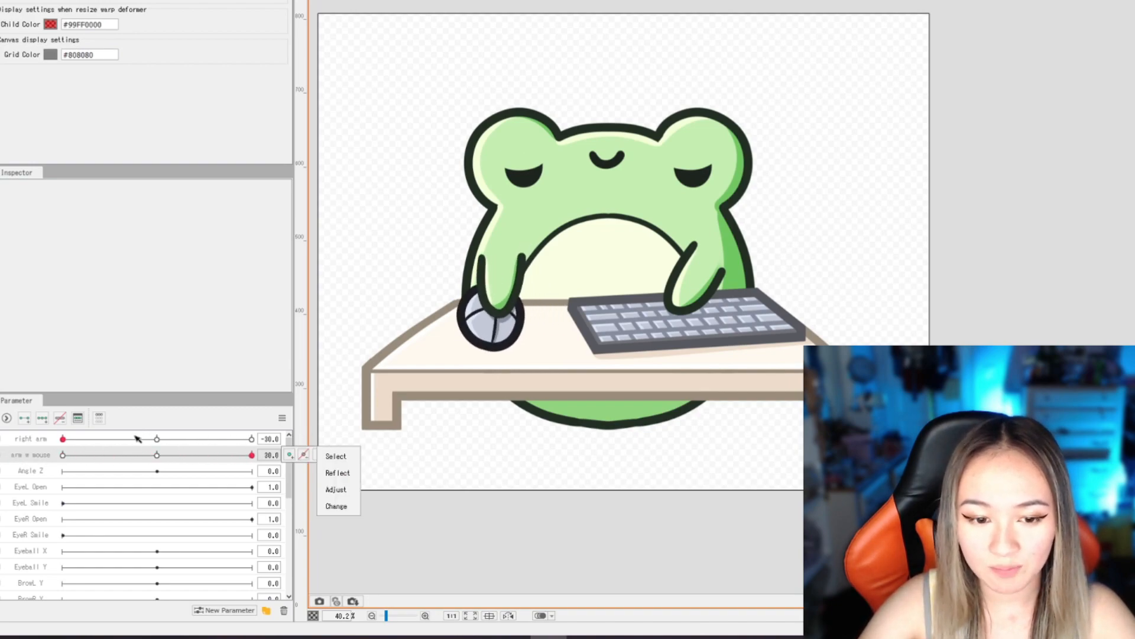
drag(249, 457, 41, 457)
- Rename the Angle Z parameter to body bounce
click(26, 476)
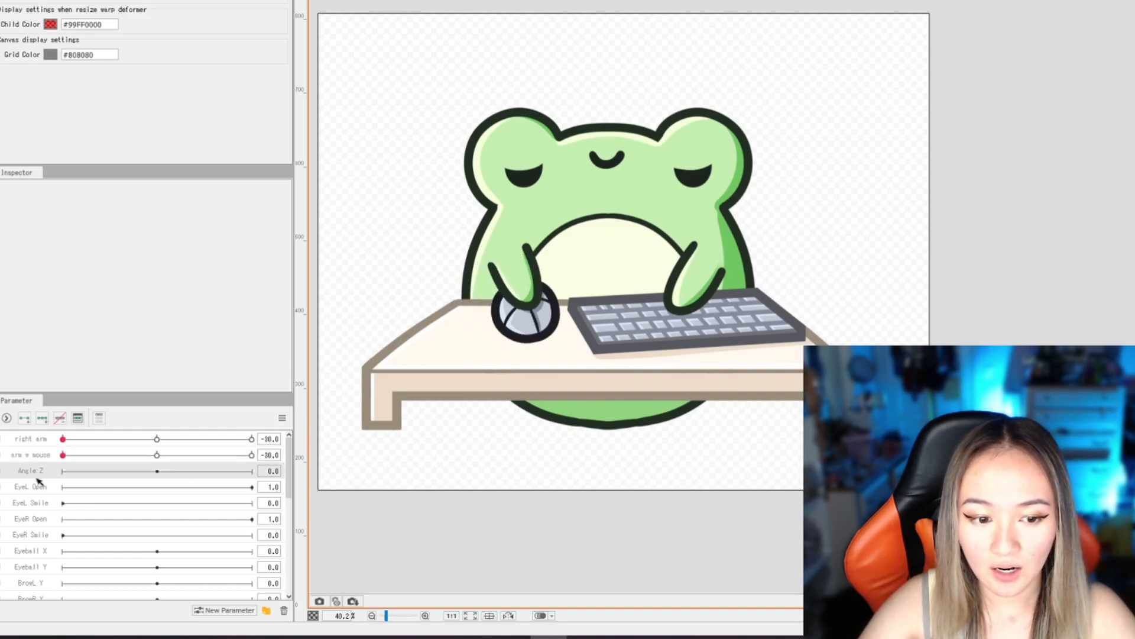
scroll(603, 278, up, 3)
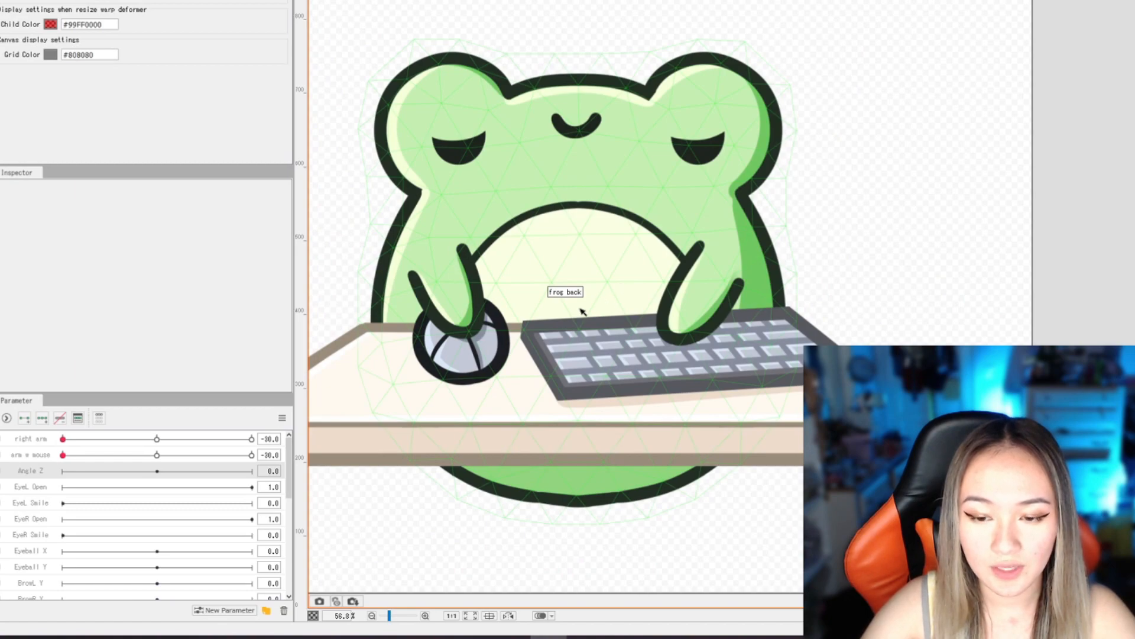
drag(582, 311, 586, 345)
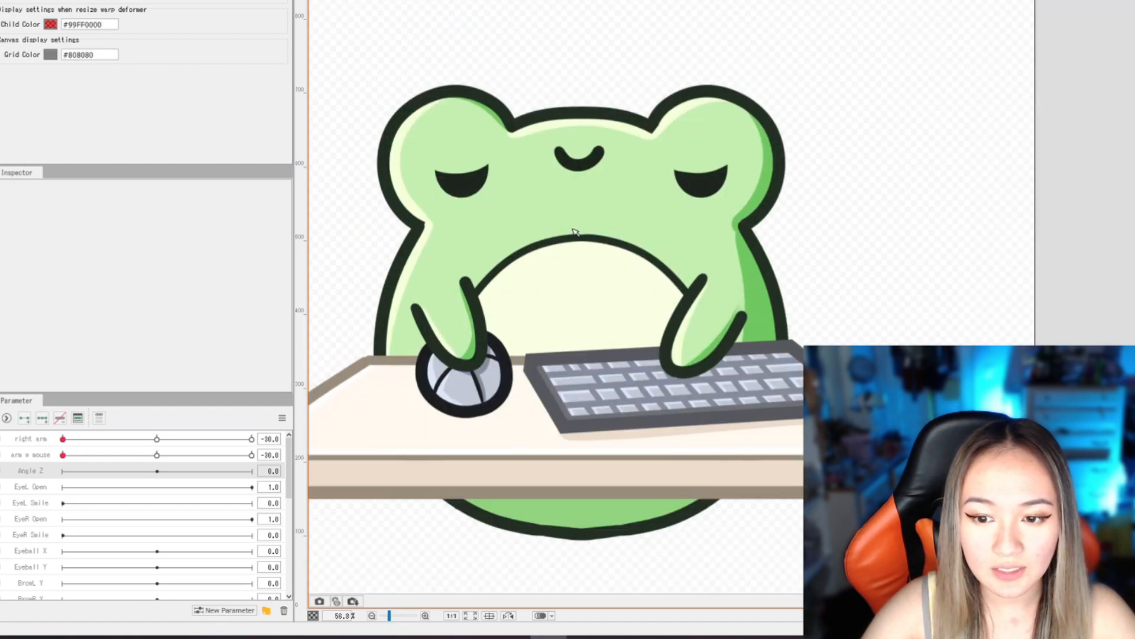
right_click(30, 467)
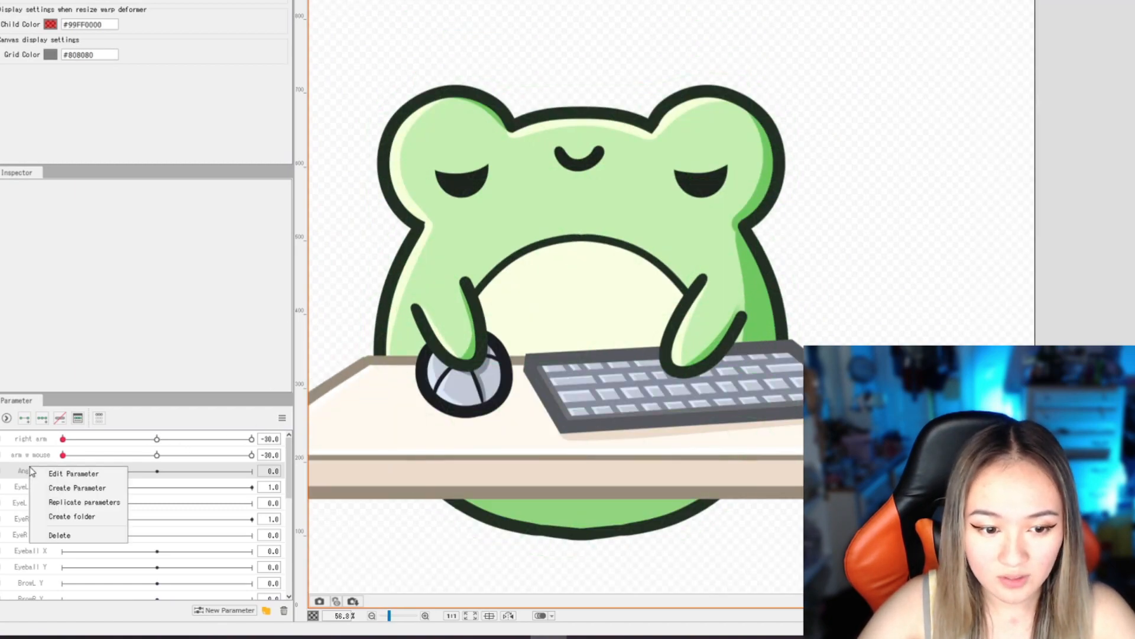
click(89, 474)
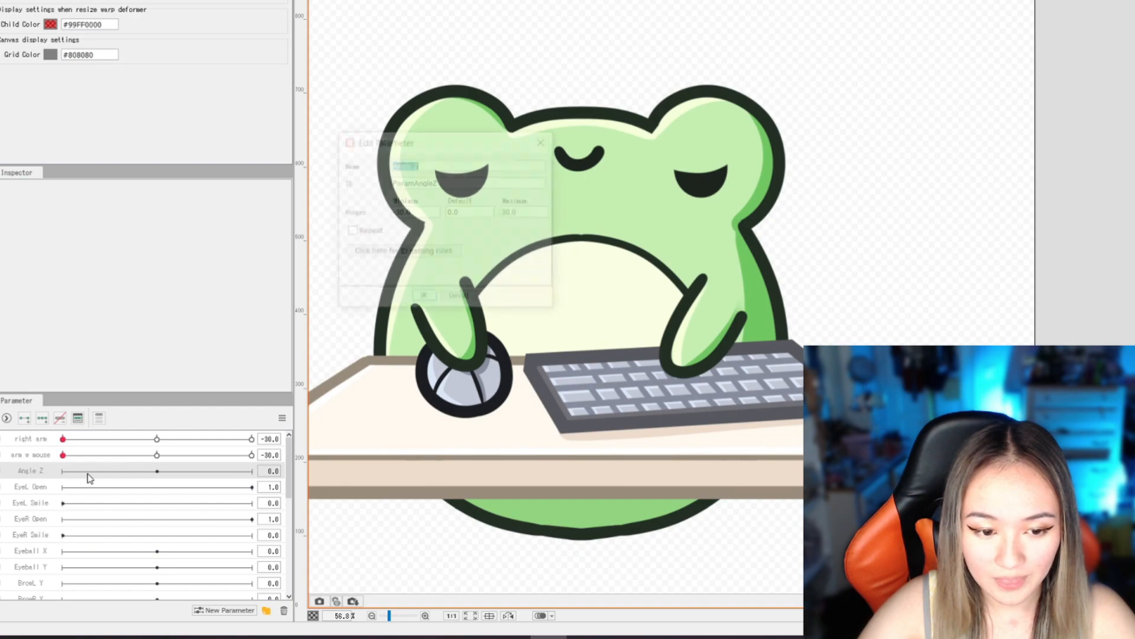
text(body bounce)
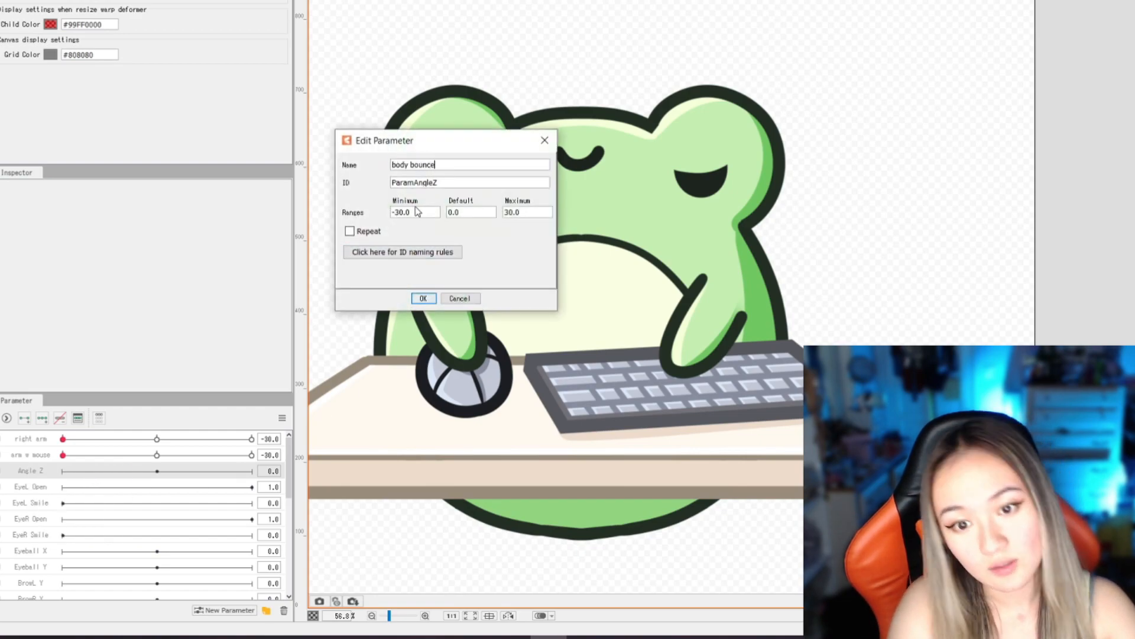
key(Return)
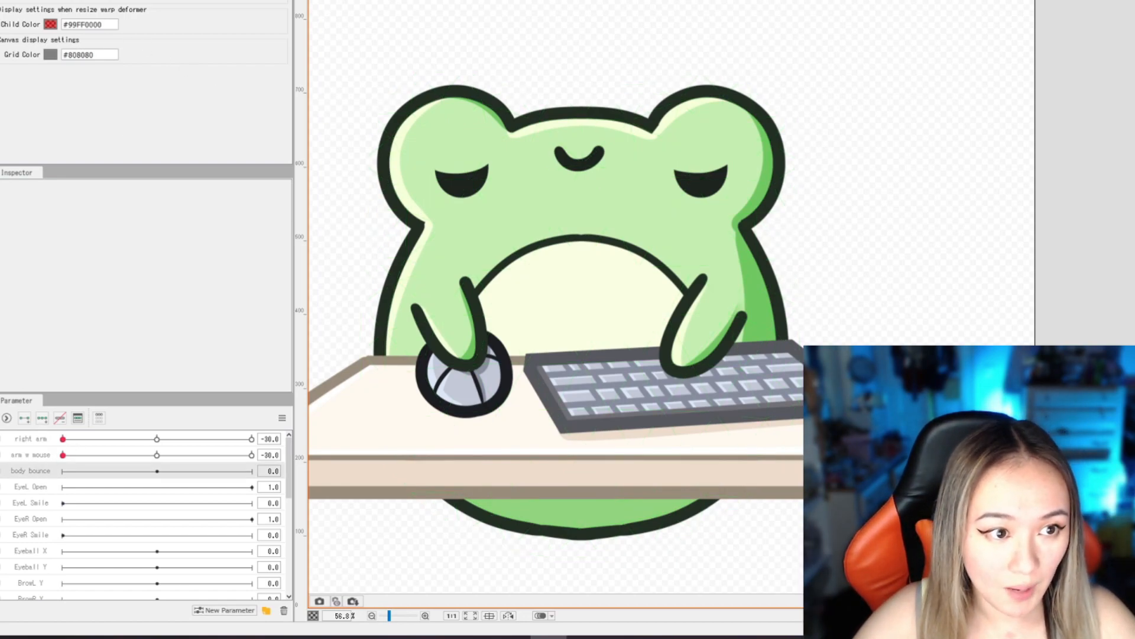
- Add two key points to the body bounce parameter for the frog's body and move through its range
click(1, 224)
click(24, 420)
drag(157, 471, 36, 469)
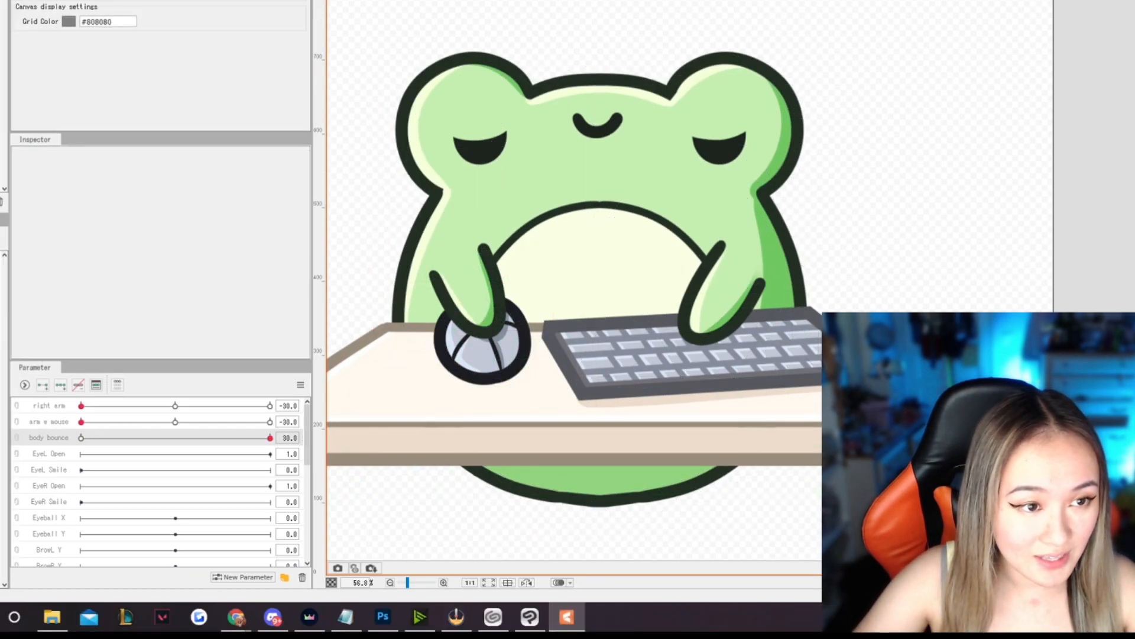
- At body bounce value 30, squash the frog's body, eyelids and mouth together slightly downward from the top, and preview the bounce
click(598, 132)
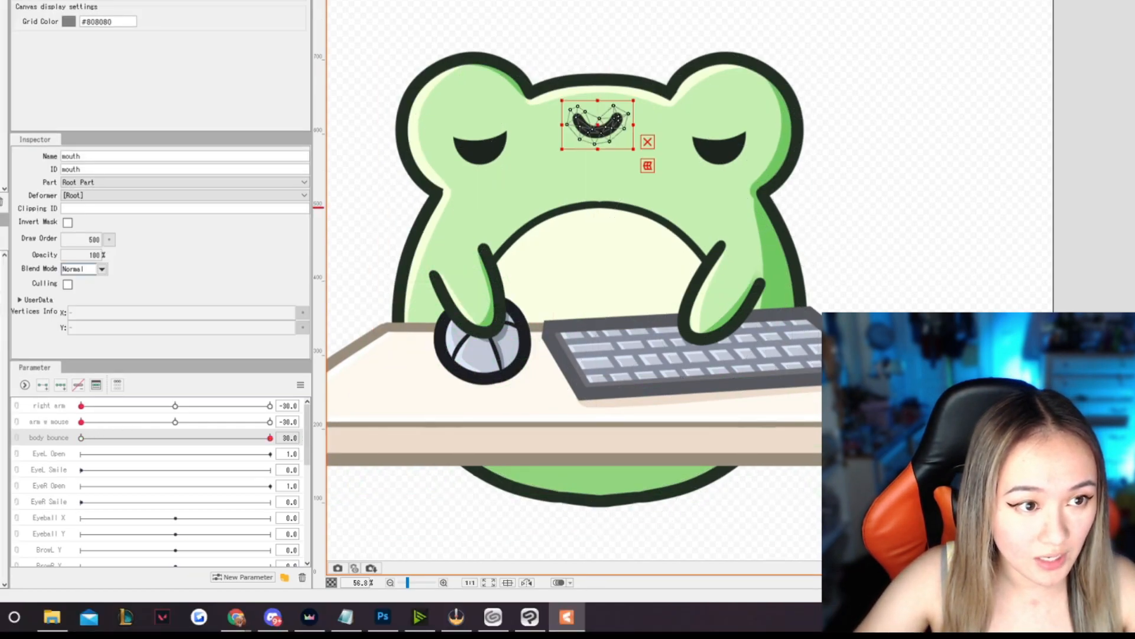
click(481, 118)
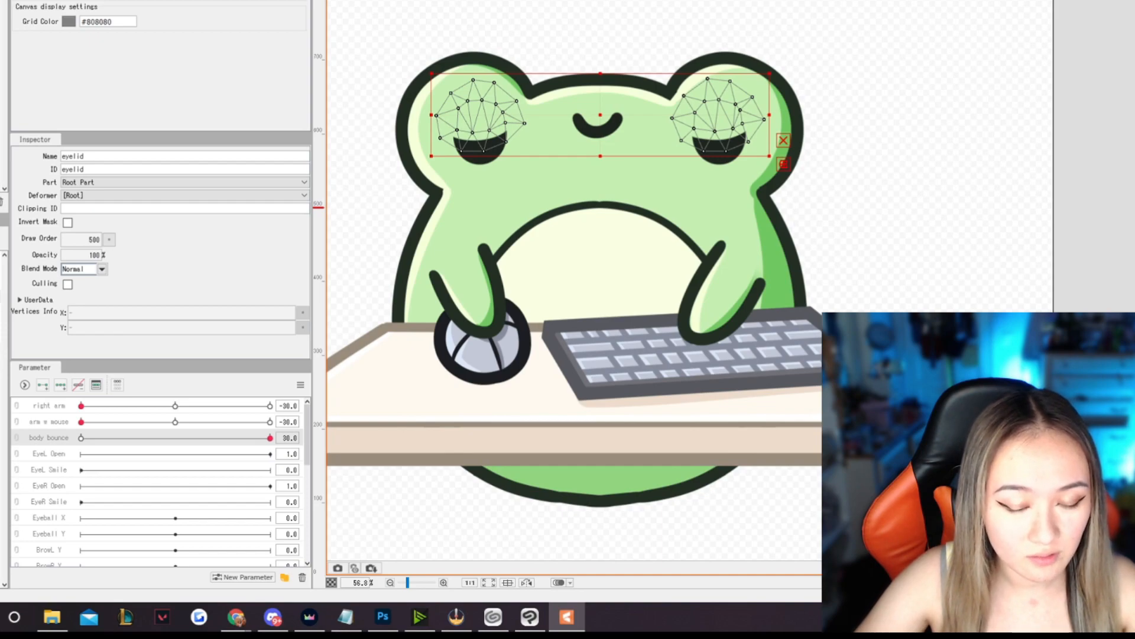
shift+click(598, 131)
shift+click(598, 177)
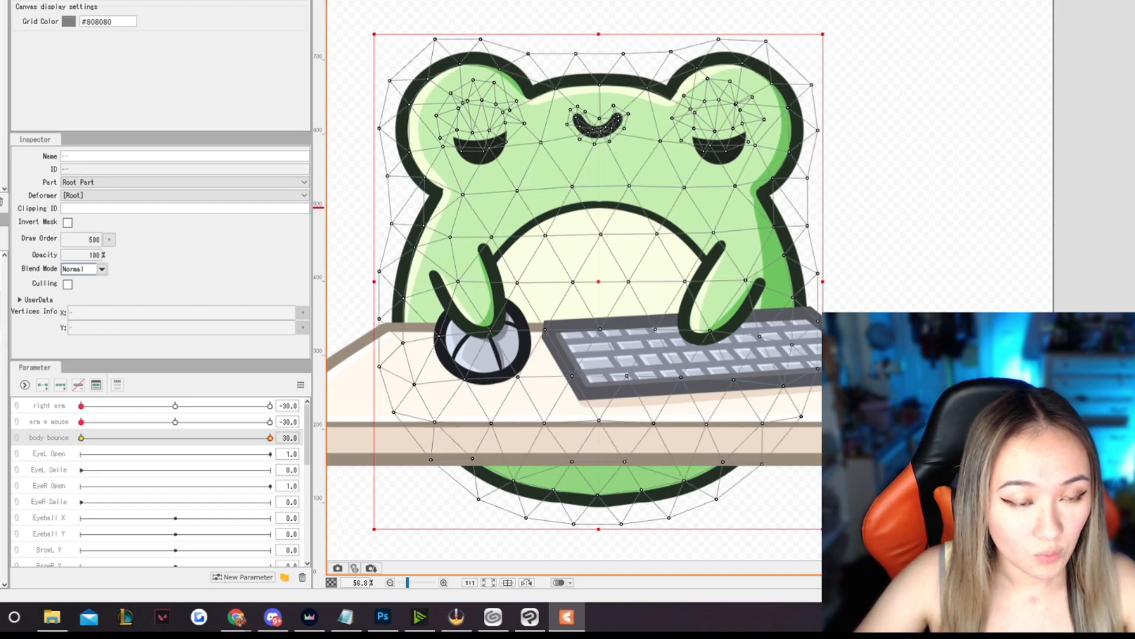
mouse_move(272, 439)
mouse_down()
mouse_move(19, 441)
mouse_move(273, 438)
mouse_up()
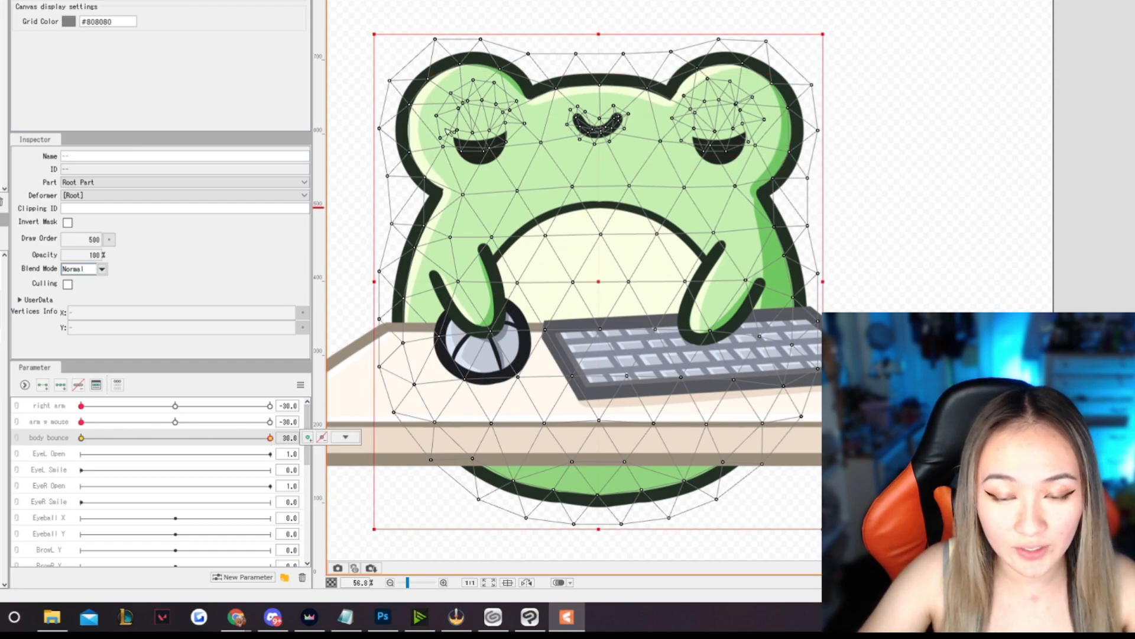
drag(599, 35, 600, 56)
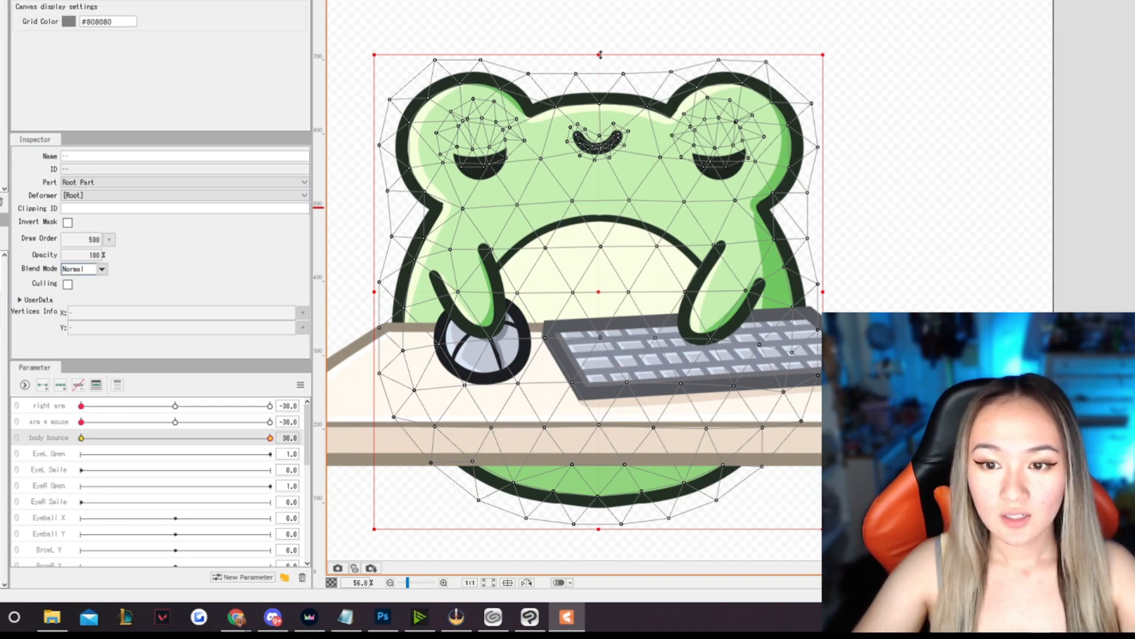
mouse_move(268, 440)
mouse_down()
mouse_move(65, 445)
mouse_move(278, 439)
mouse_up()
click(335, 438)
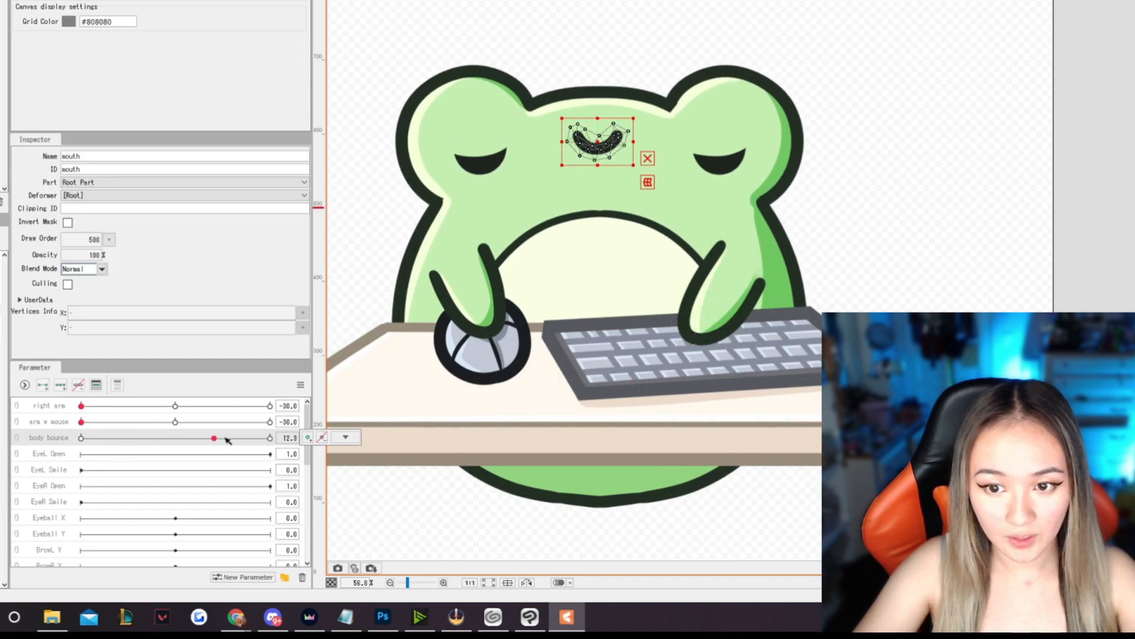
drag(225, 440, 281, 440)
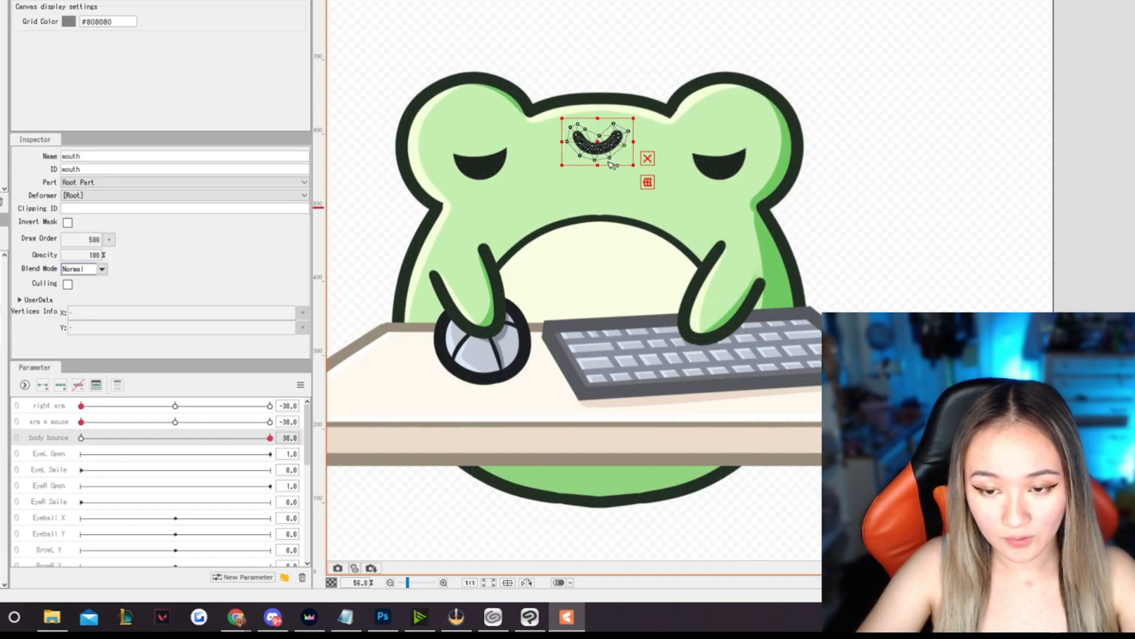
- Nudge the frog's mouth slightly downward on the face for the body bounce motion
key(Down)
key(Down)
key(Down)
key(Down)
key(Down)
key(Down)
key(Down)
key(Down)
key(Down)
key(Down)
key(Down)
key(Down)
key(Down)
key(Down)
key(Down)
key(Down)
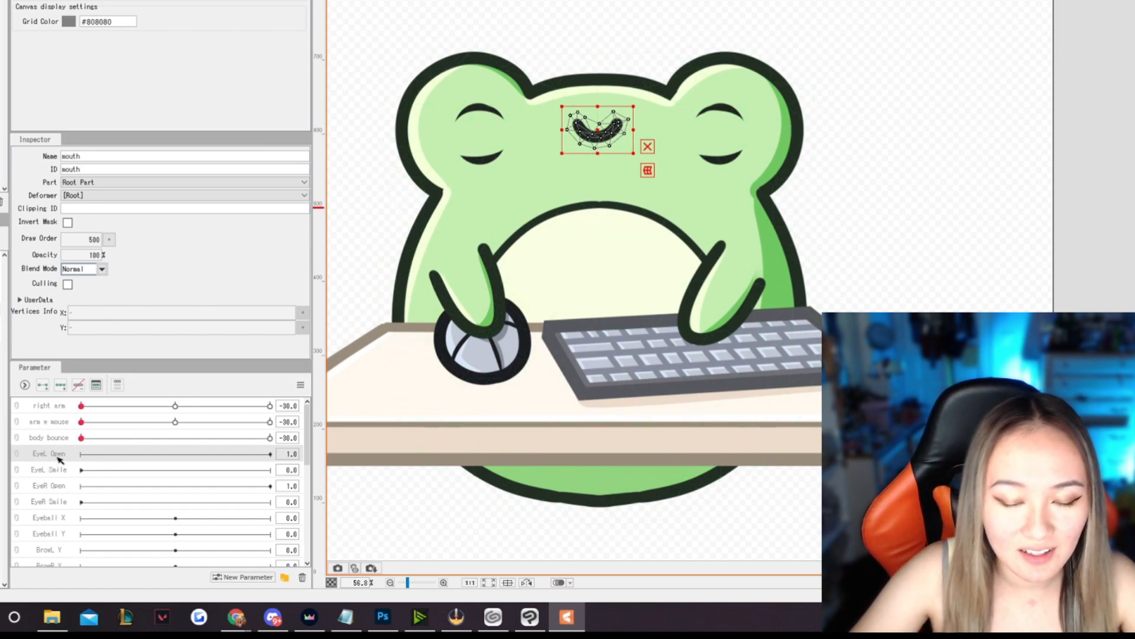
- Rename the EyeL Open parameter to mouth
right_click(58, 457)
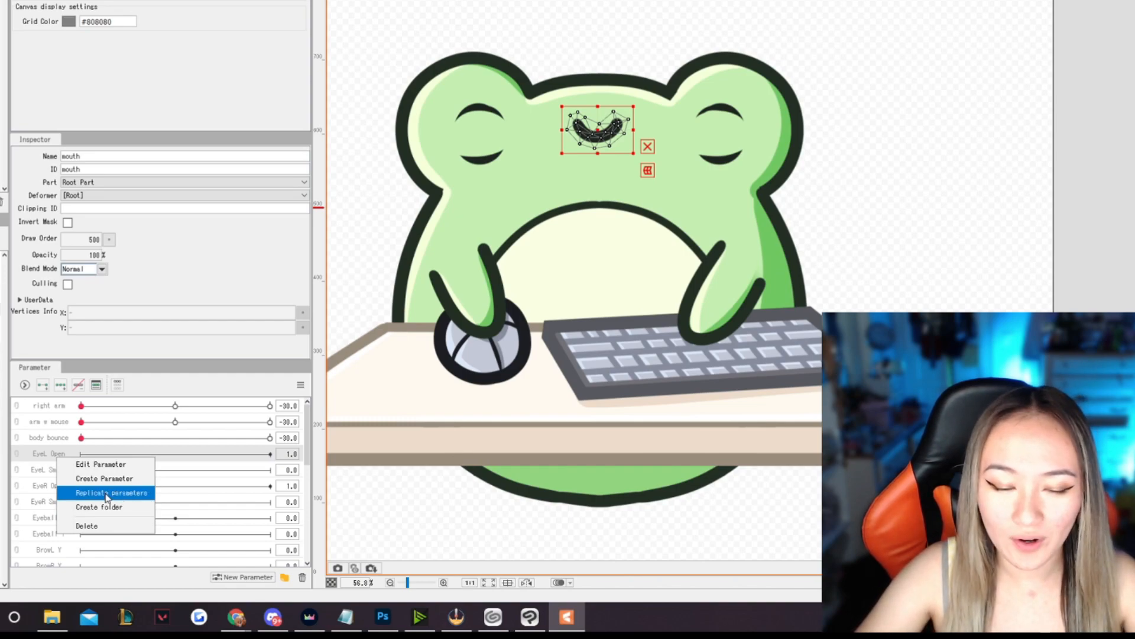
click(100, 466)
text(mouth)
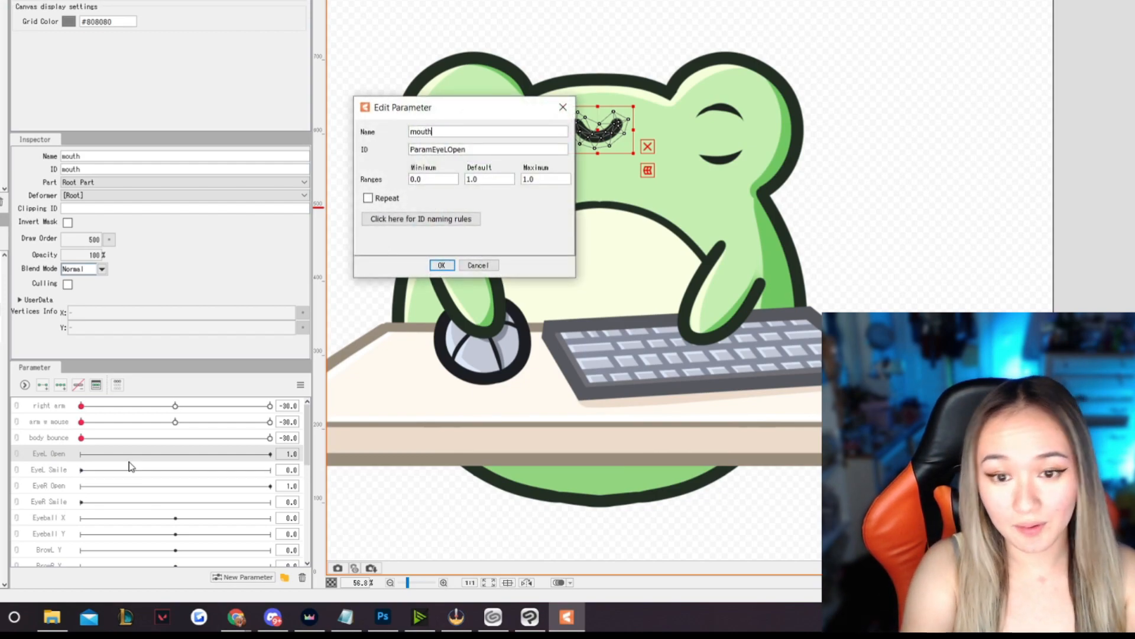
key(Return)
- Add two key points to the mouth parameter for the frog's mouth, and move body bounce to 30
click(65, 456)
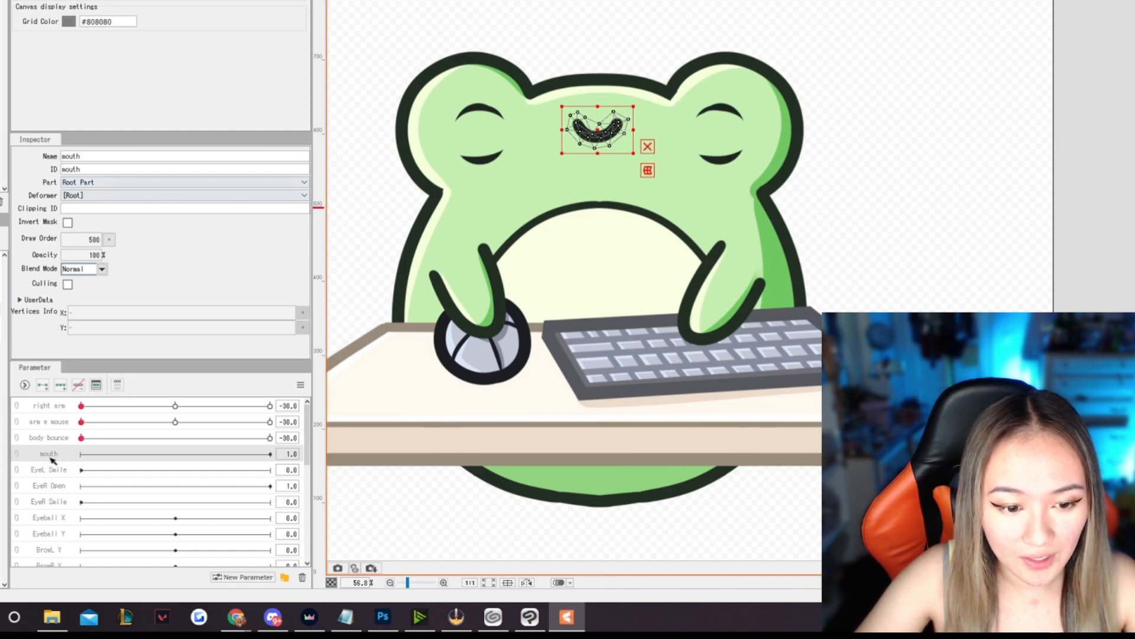
click(43, 385)
click(82, 454)
click(270, 453)
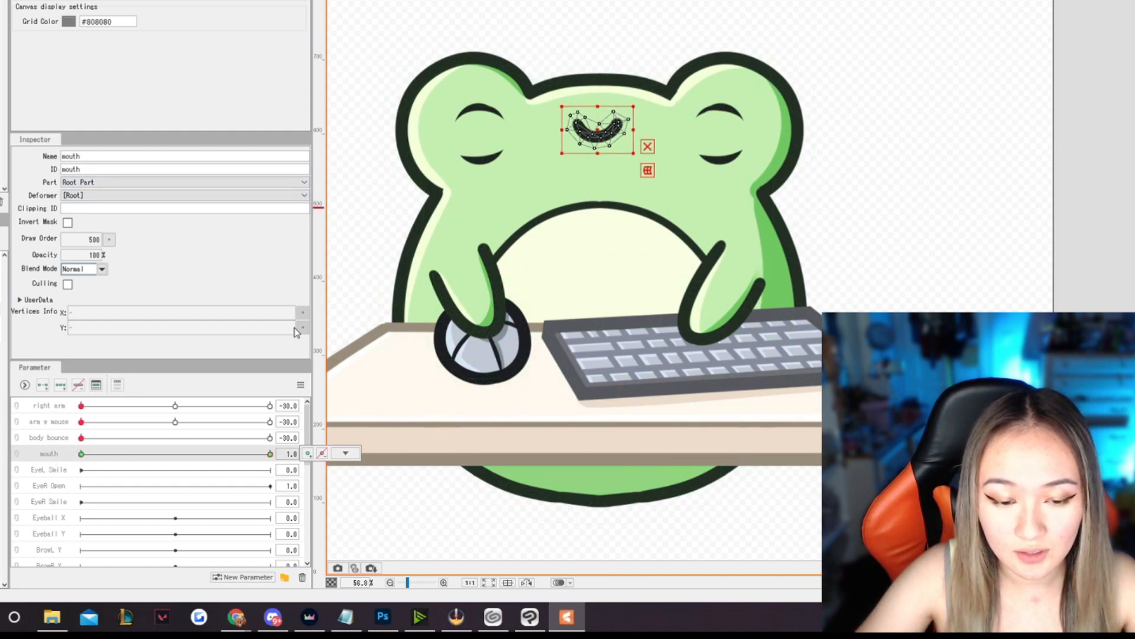
drag(83, 440, 305, 436)
click(271, 455)
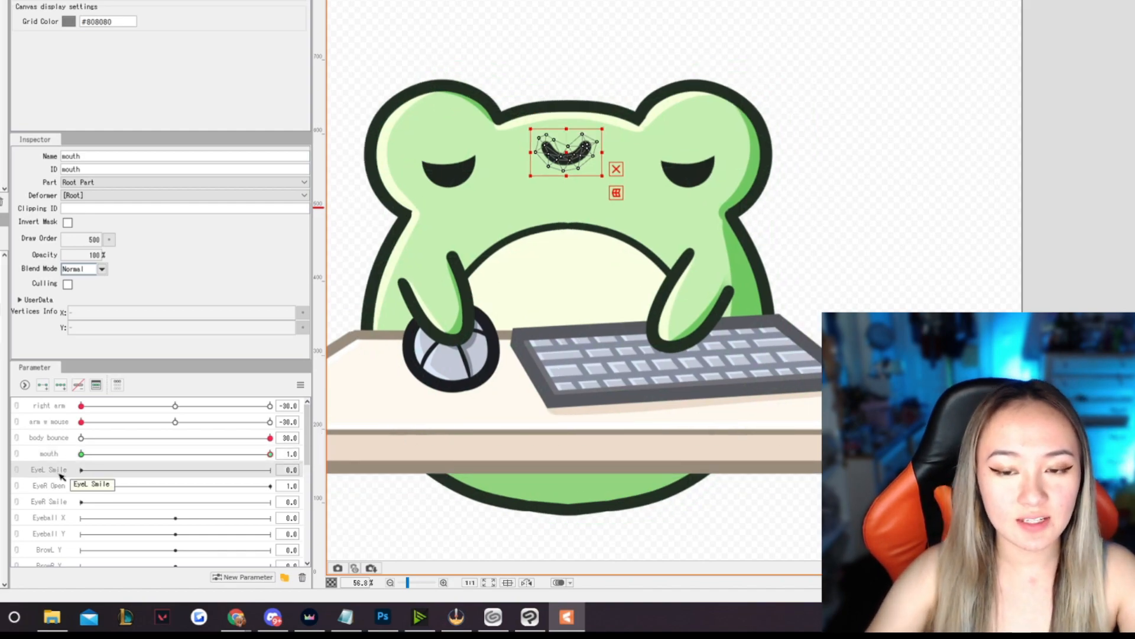
- Rename the EyeL Smile parameter to eyelids
right_click(60, 473)
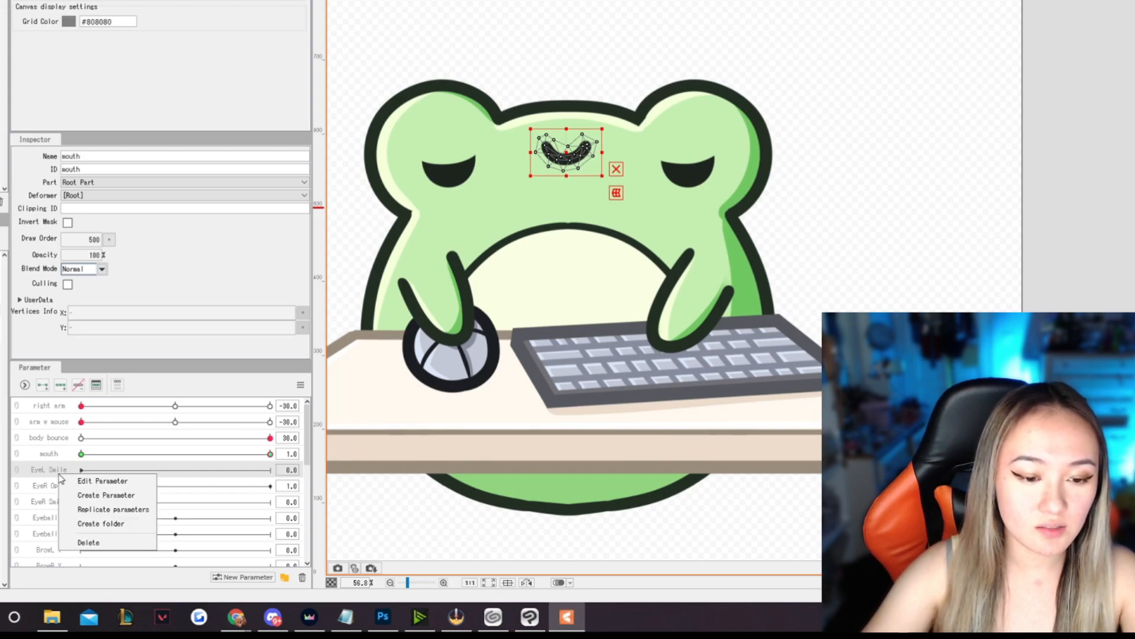
click(88, 483)
text(eyelids)
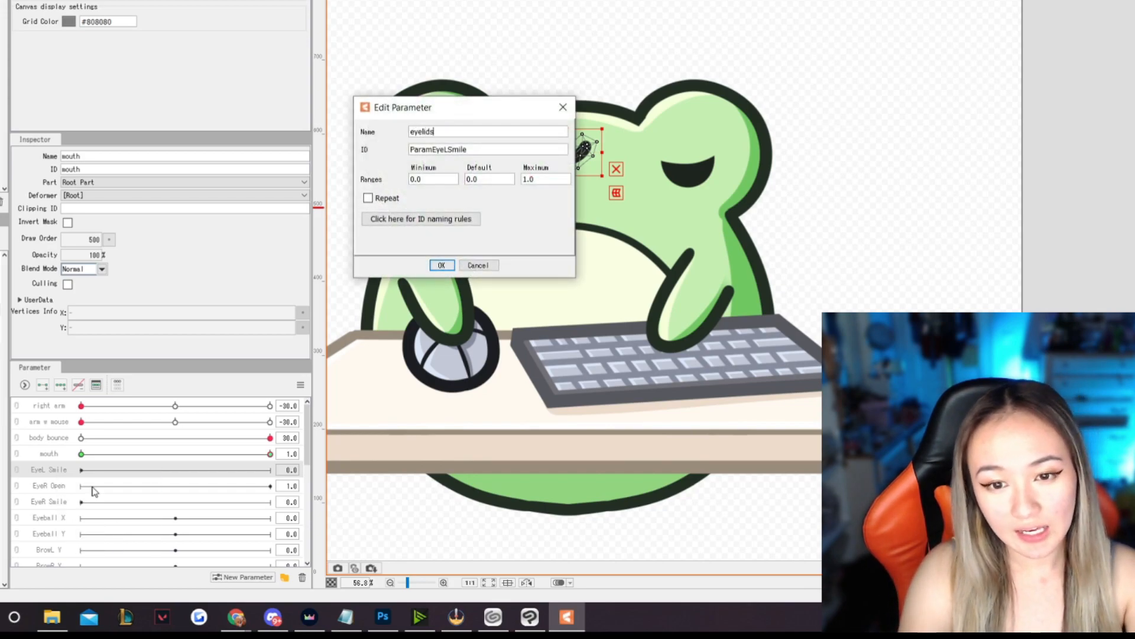
click(440, 265)
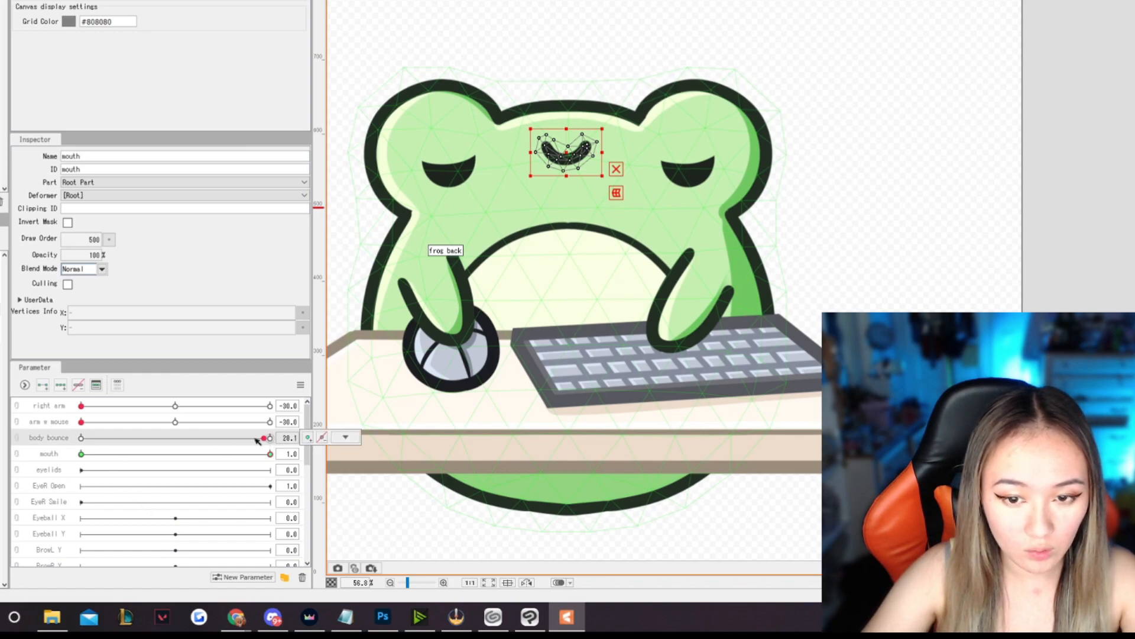
- With body bounce at -30, add two key points to the eyelids parameter and, at value 0, raise and flatten the eyelids above the eyes
drag(270, 439, 81, 439)
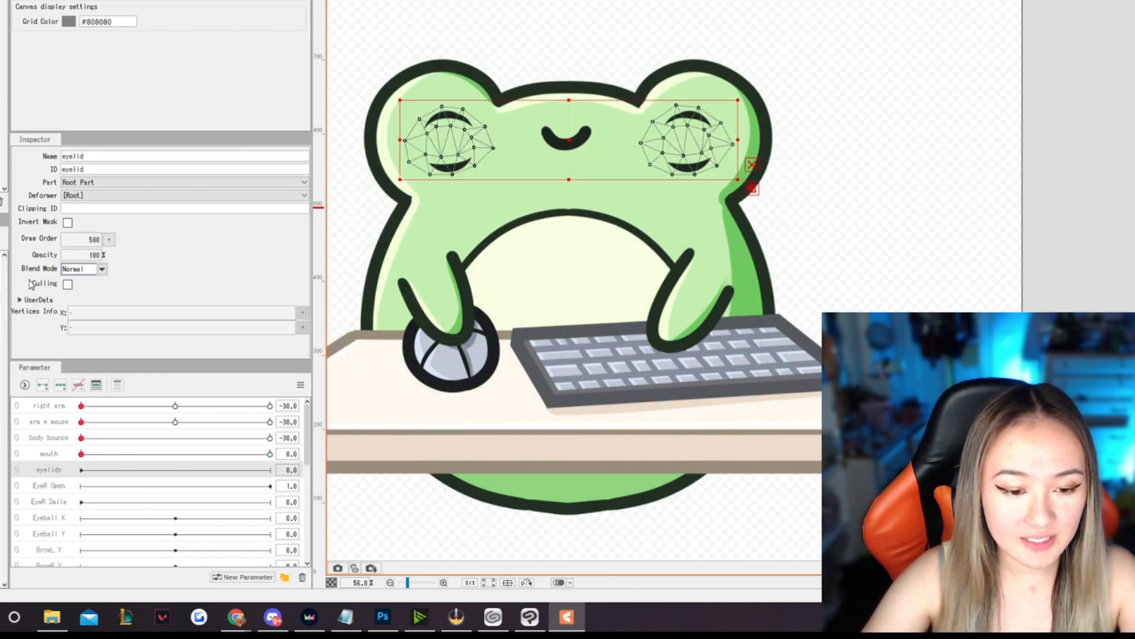
click(43, 385)
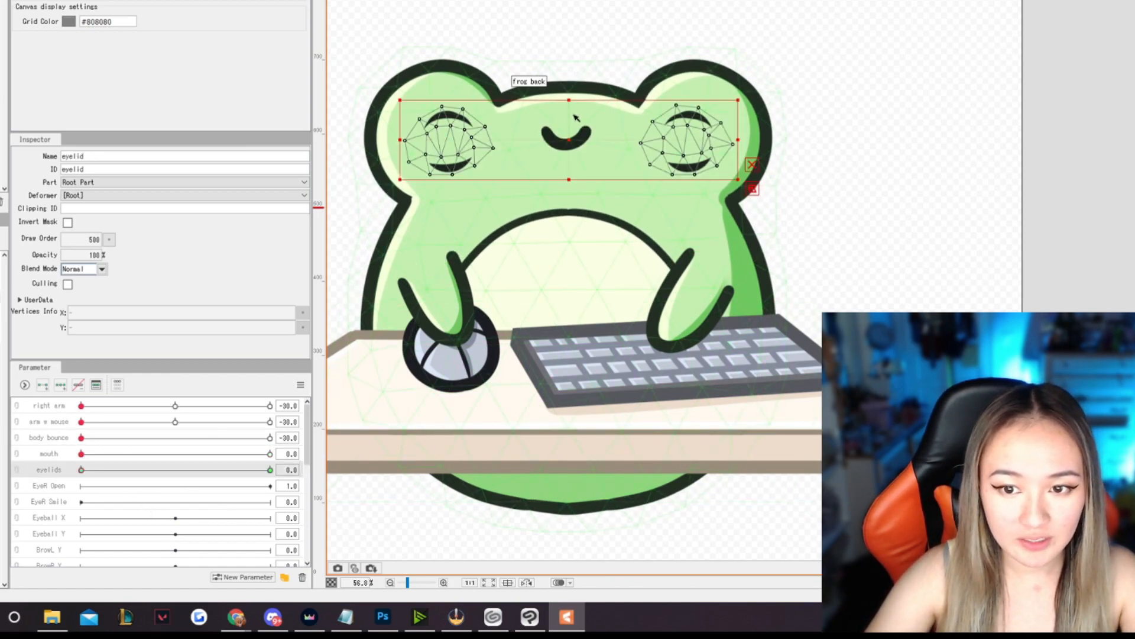
drag(569, 139, 568, 119)
drag(570, 157, 579, 115)
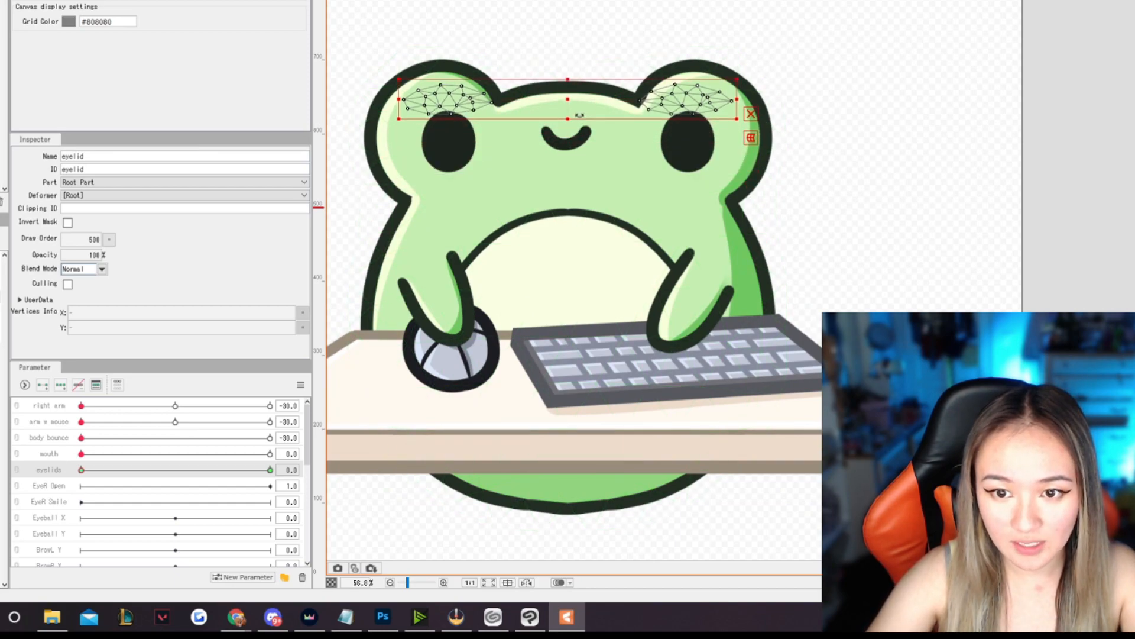
scroll(580, 115, up, 2)
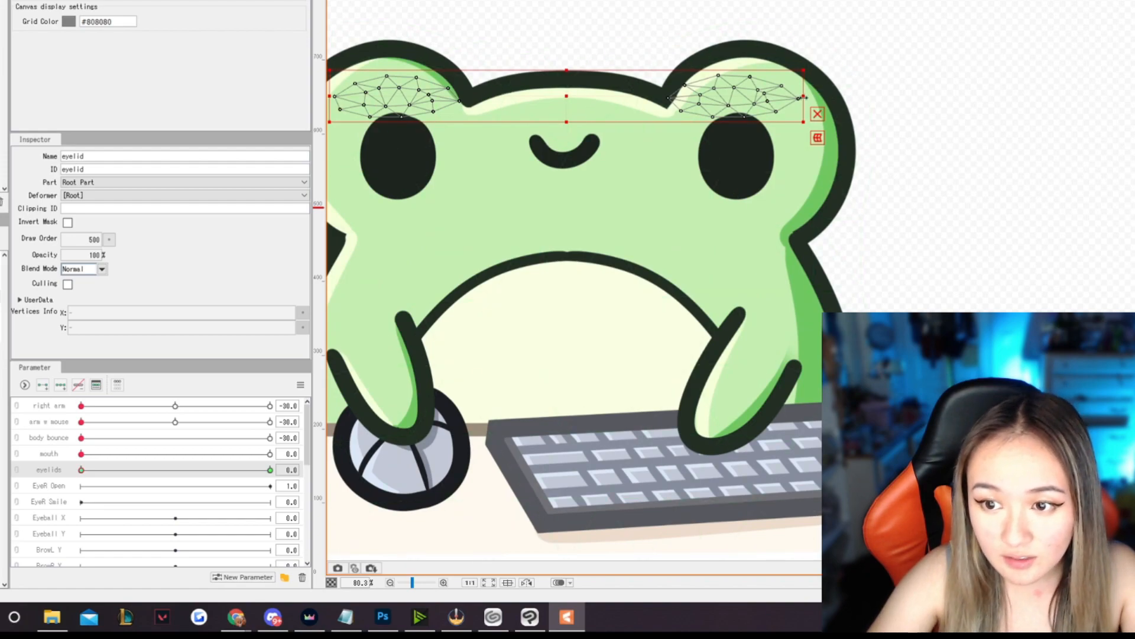
scroll(478, 93, up, 2)
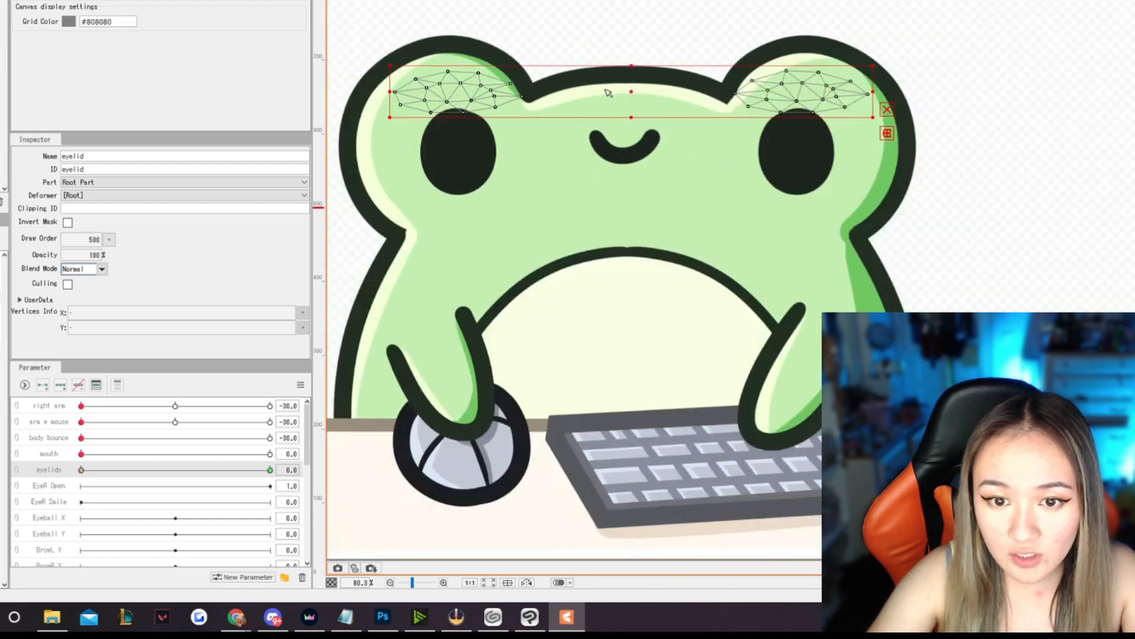
drag(619, 98, 612, 98)
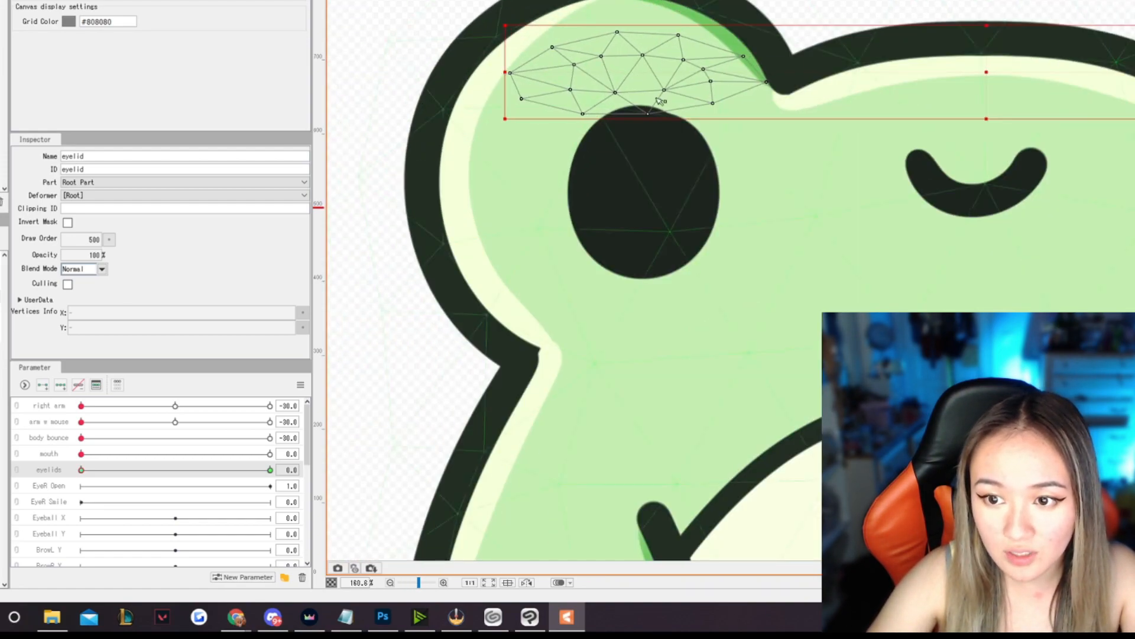
scroll(745, 89, down, 3)
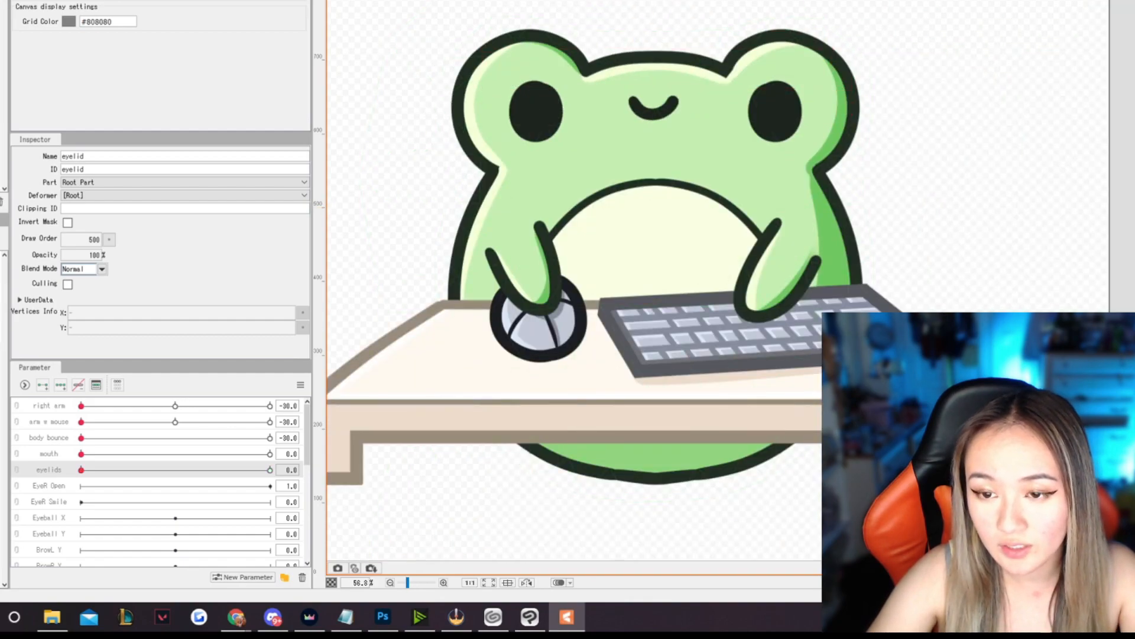
click(698, 41)
drag(540, 209, 419, 221)
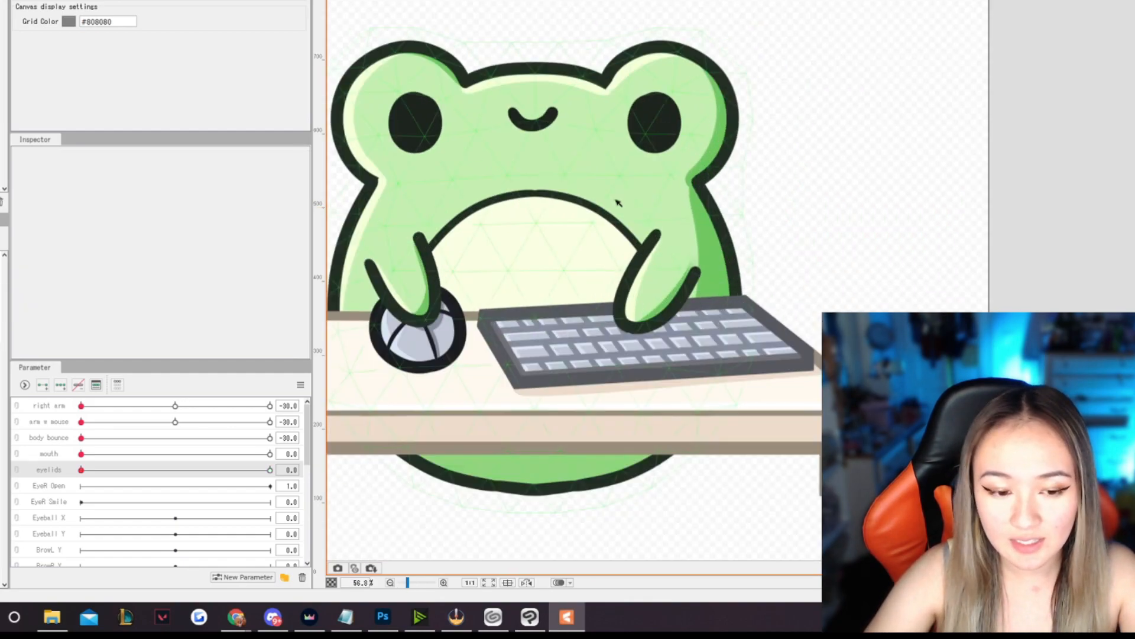
- At eyelids value 1, stretch the eyelids upward and downward to cover both of the frog's eyes
drag(81, 469, 278, 469)
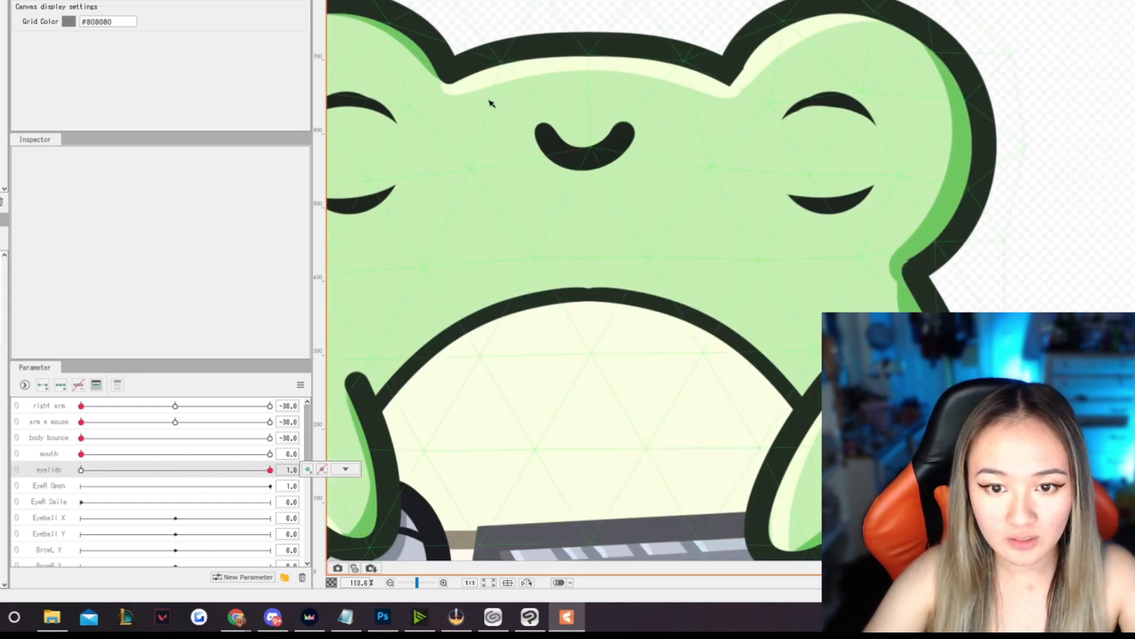
scroll(480, 88, up, 3)
click(839, 132)
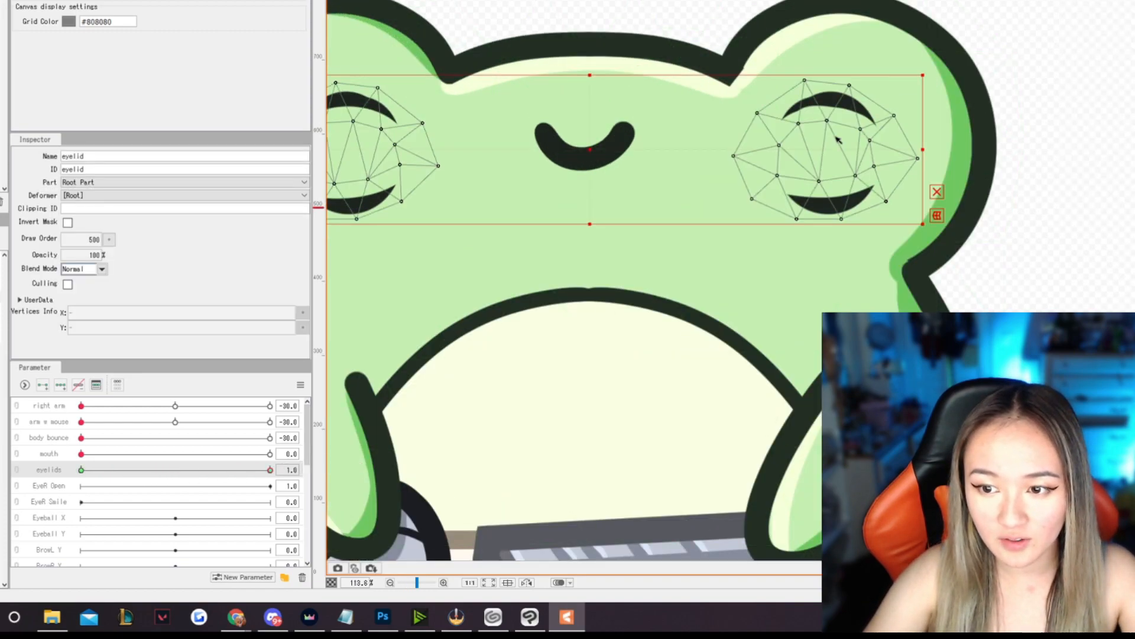
drag(589, 75, 589, 49)
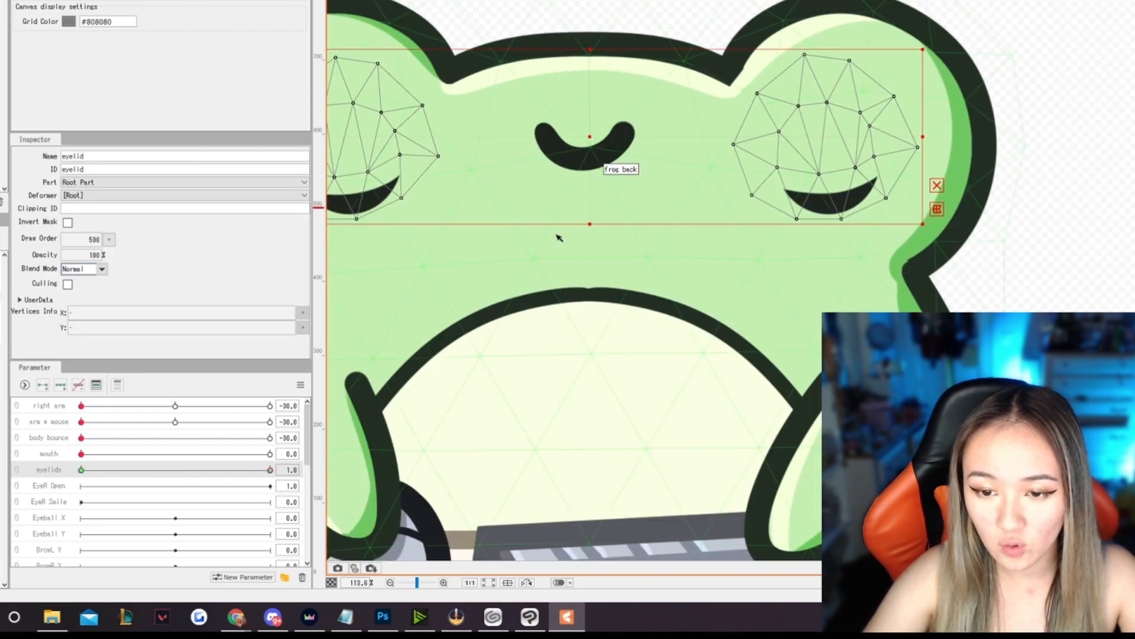
drag(590, 224, 594, 257)
scroll(596, 257, down, 3)
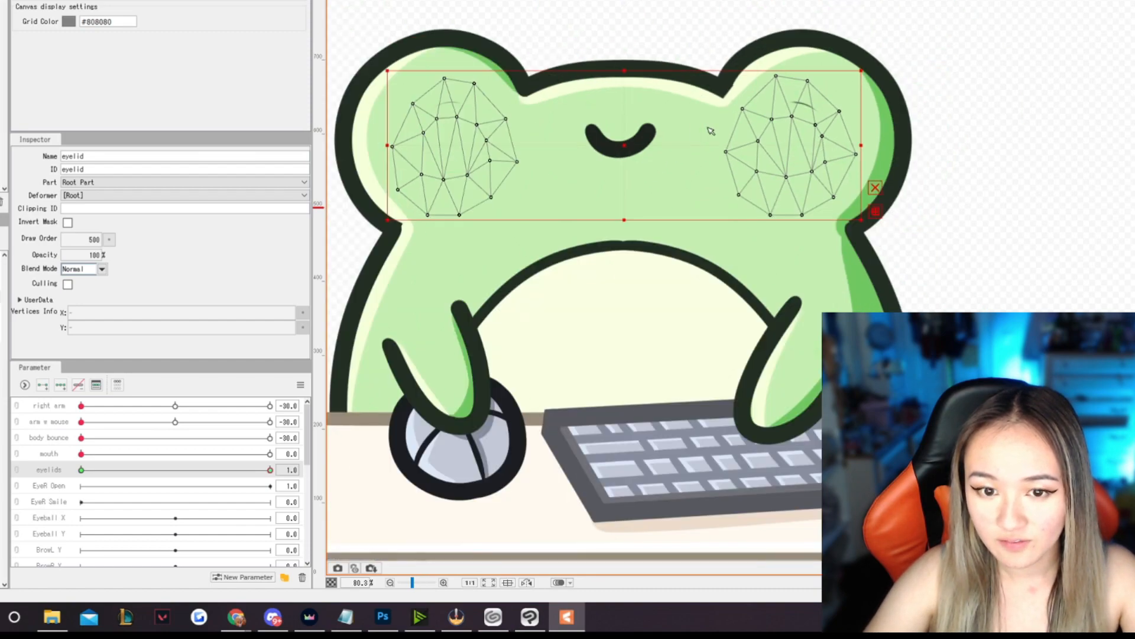
- Move the upper inner mesh points of both eyelids slightly upward to hide the remaining slivers of the eyes
scroll(500, 144, up, 6)
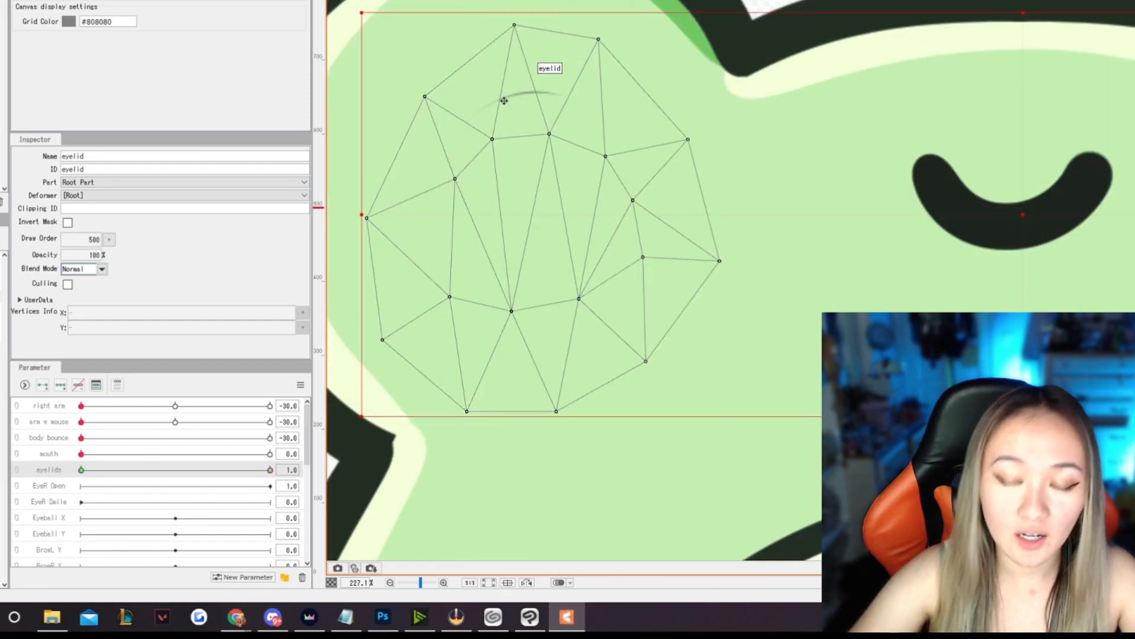
click(550, 135)
mouse_move(550, 135)
mouse_down()
mouse_move(551, 125)
mouse_move(488, 128)
mouse_move(550, 123)
mouse_up()
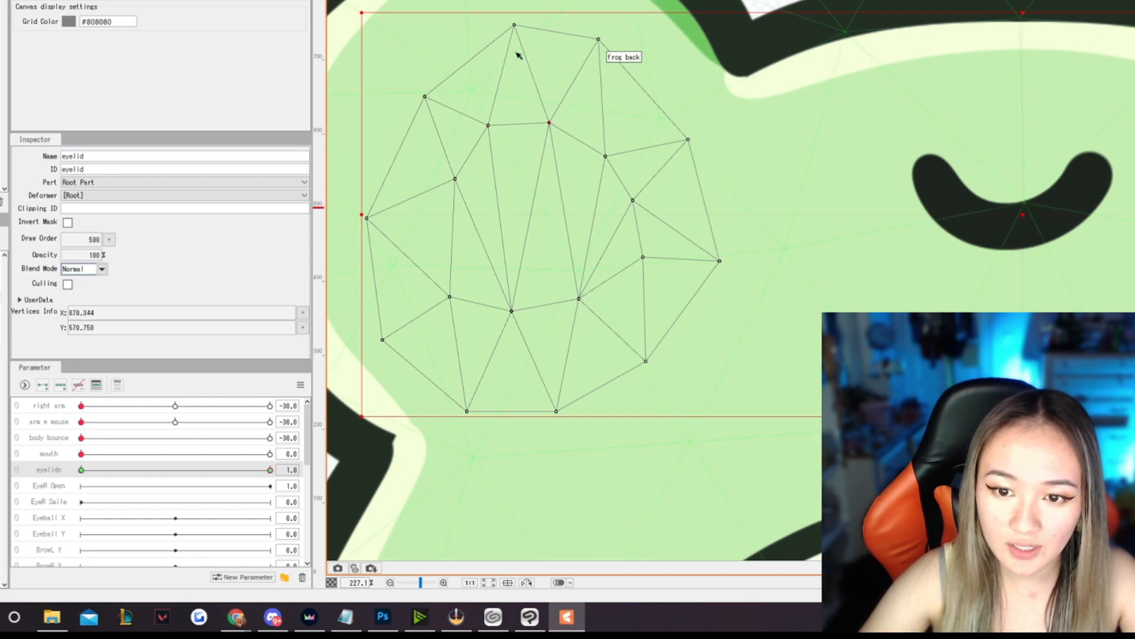
scroll(367, 92, down, 3)
scroll(894, 116, up, 2)
scroll(896, 119, up, 2)
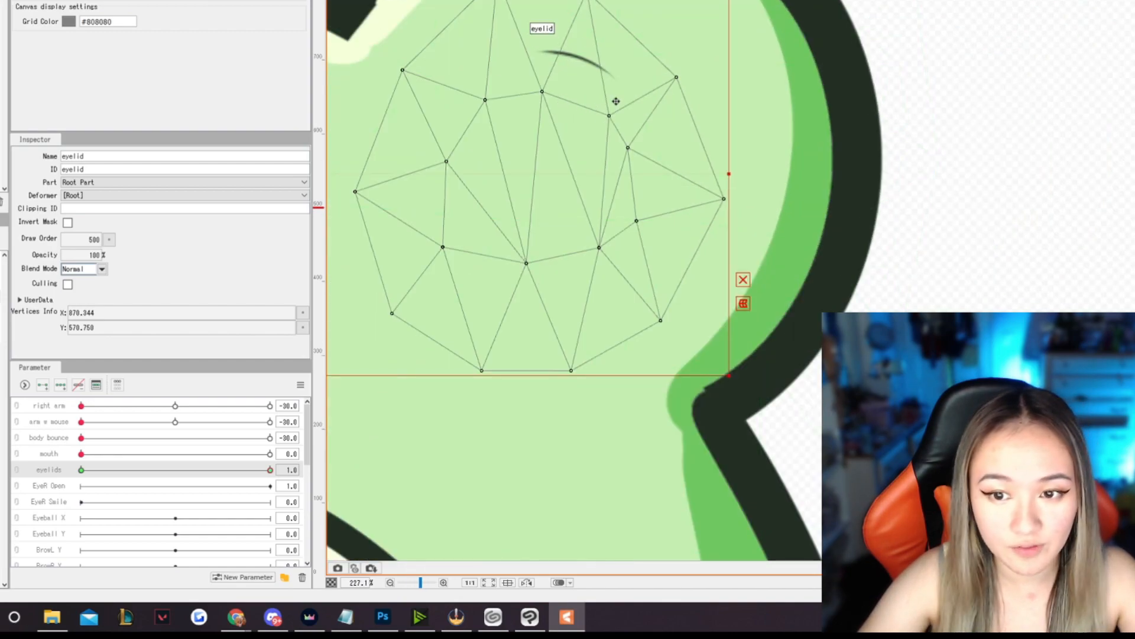
drag(609, 115, 612, 102)
drag(542, 91, 545, 76)
scroll(616, 96, down, 3)
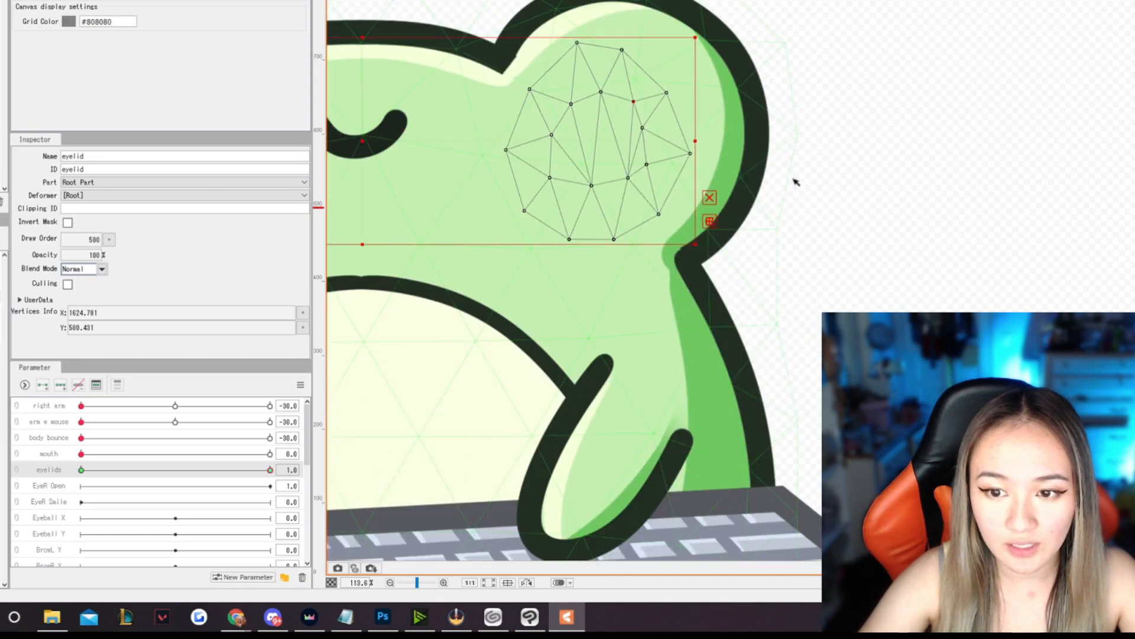
click(907, 177)
scroll(775, 206, down, 3)
scroll(776, 206, up, 2)
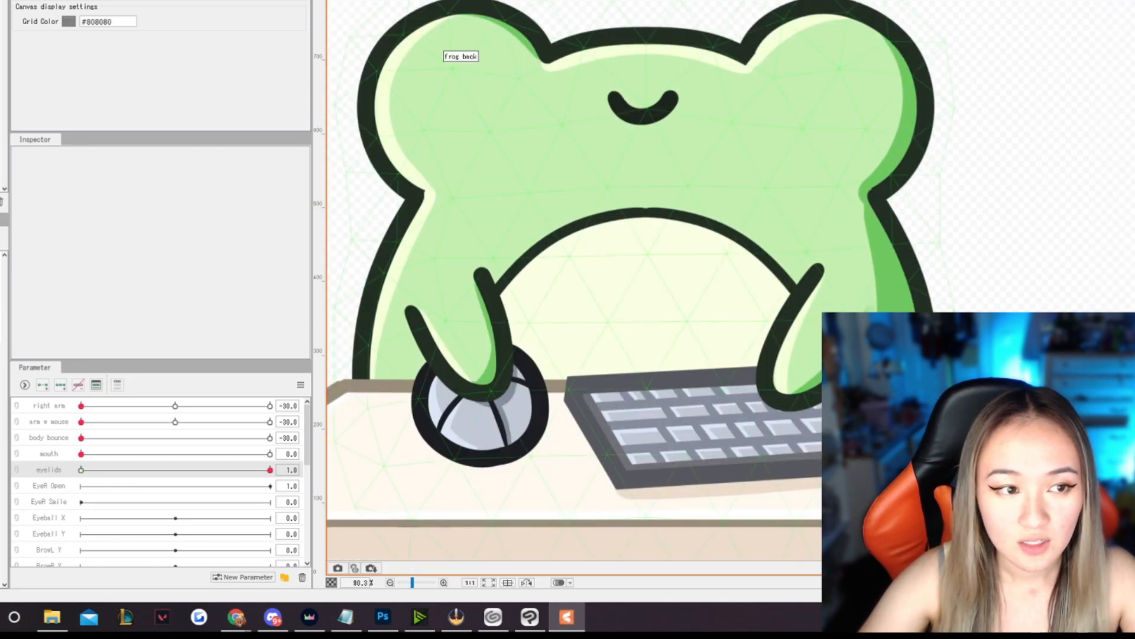
- Raise the lower edge of both eyelids slightly, leaving a thin curved line of each eye exposed at eyelids value 1
click(452, 59)
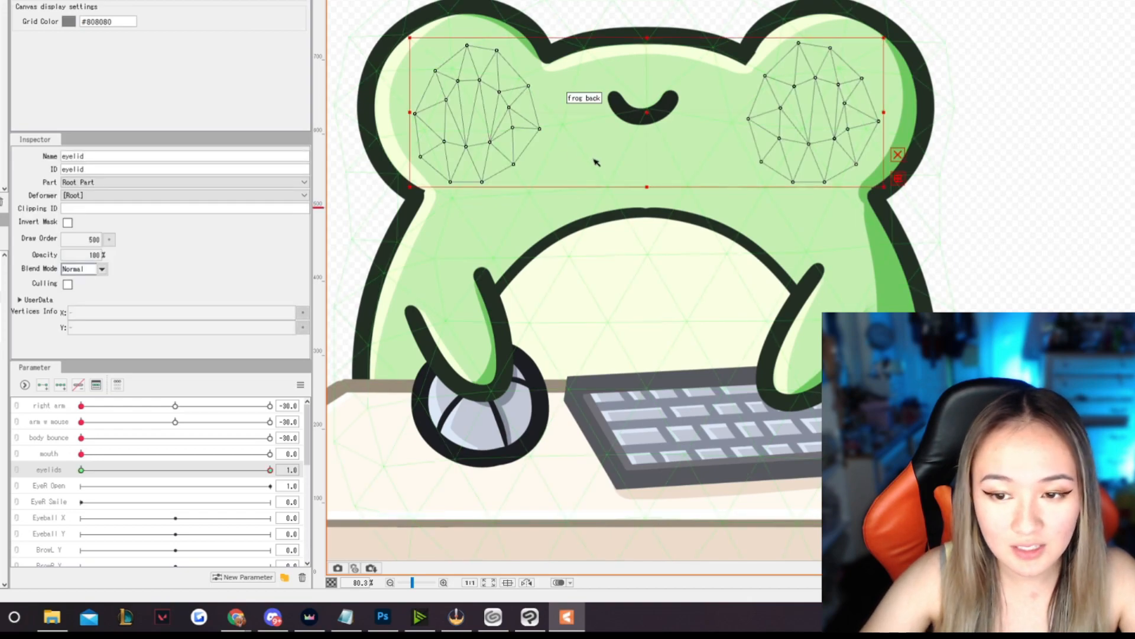
drag(645, 176, 646, 174)
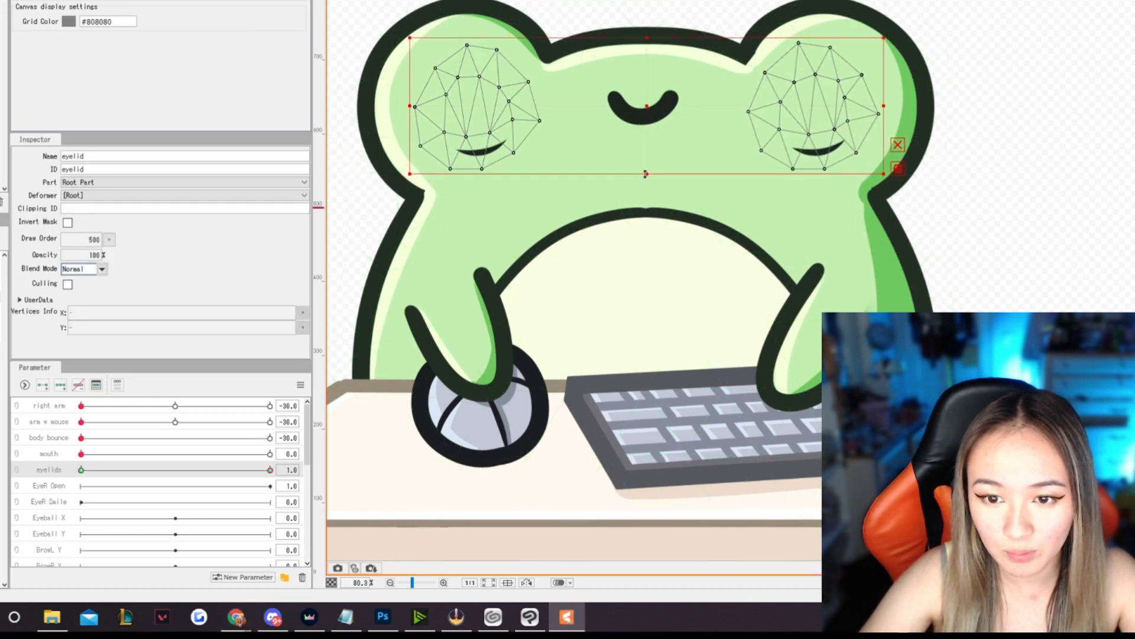
click(950, 102)
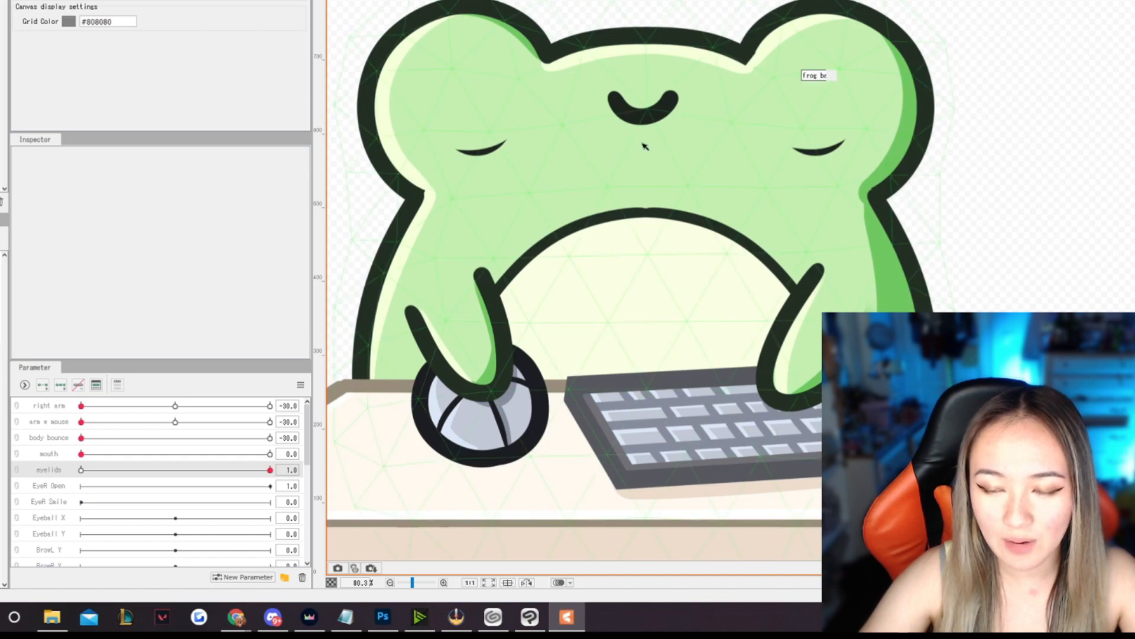
- Return the eyelids parameter to 0 so the frog's eyes are open
scroll(669, 140, down, 5)
scroll(707, 177, up, 4)
mouse_move(271, 471)
drag(271, 471, 265, 450)
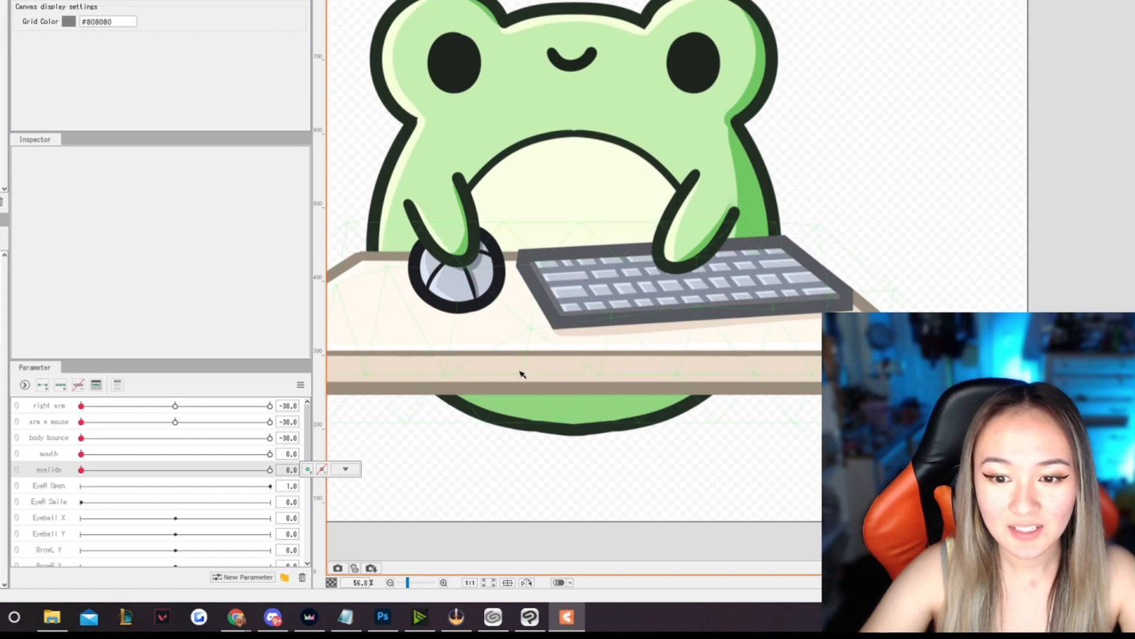
scroll(520, 374, down, 2)
click(336, 465)
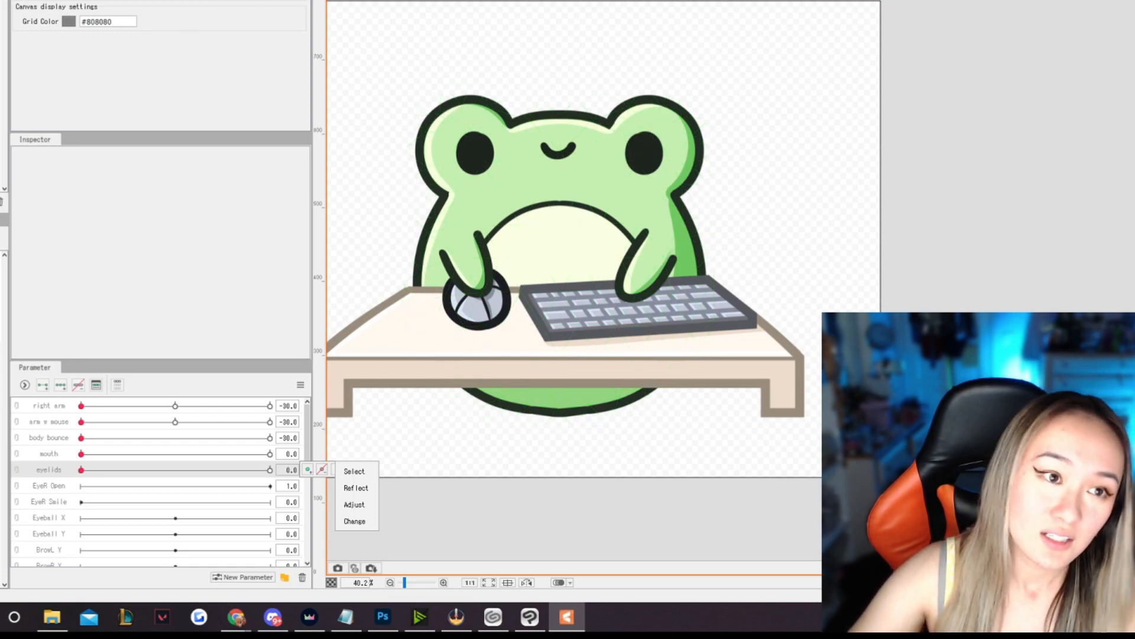
key(Escape)
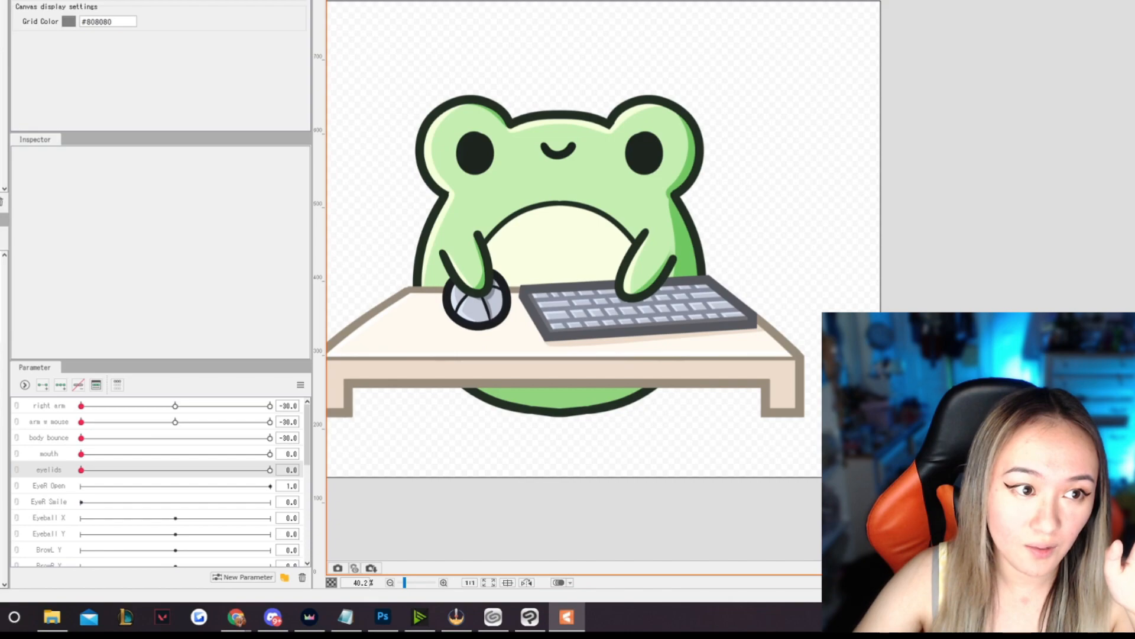
- Save the model as frog gif 2.cmo3 in the frog gif 2 folder
key(ctrl+s)
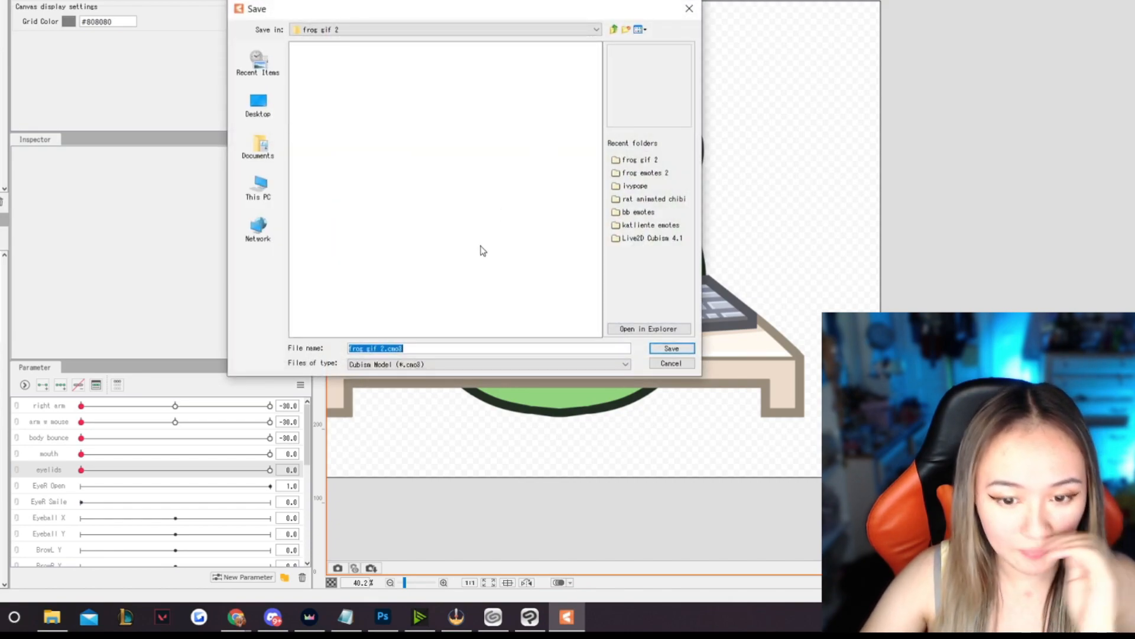
click(675, 350)
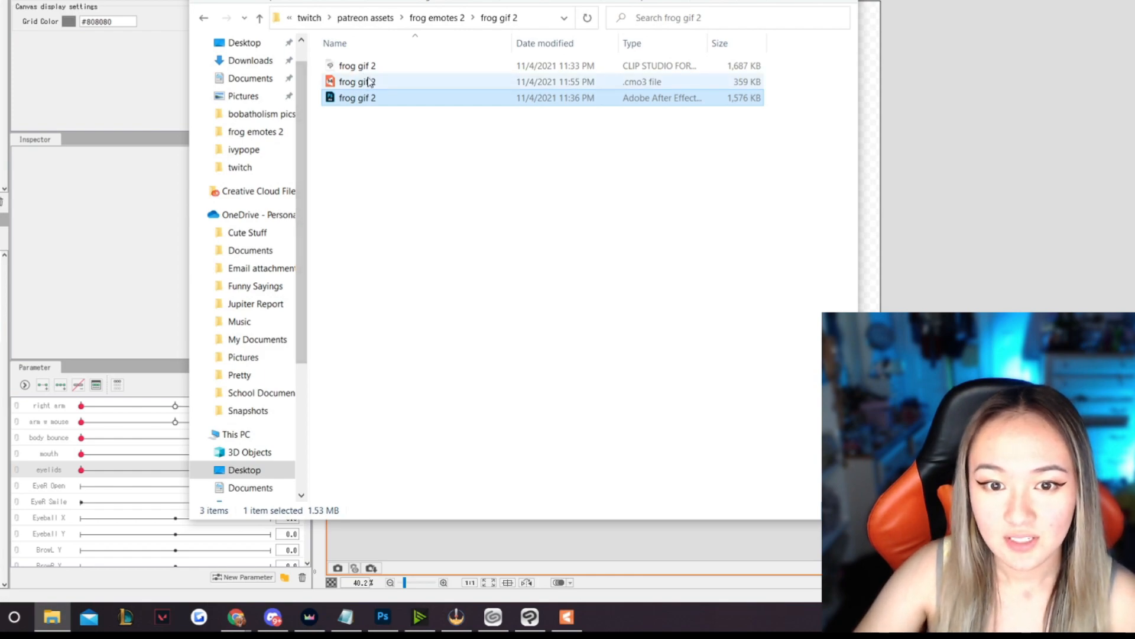
key(alt+Tab)
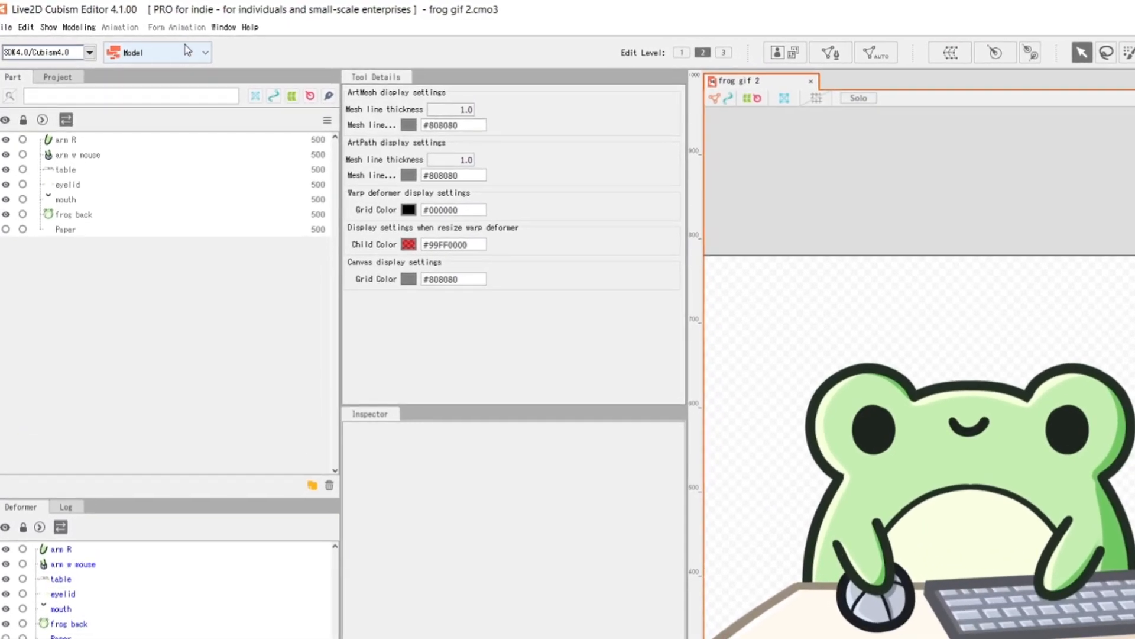
- Create a new animation scene targeting Video and place the frog gif 2 .cmo3 model in it
click(188, 53)
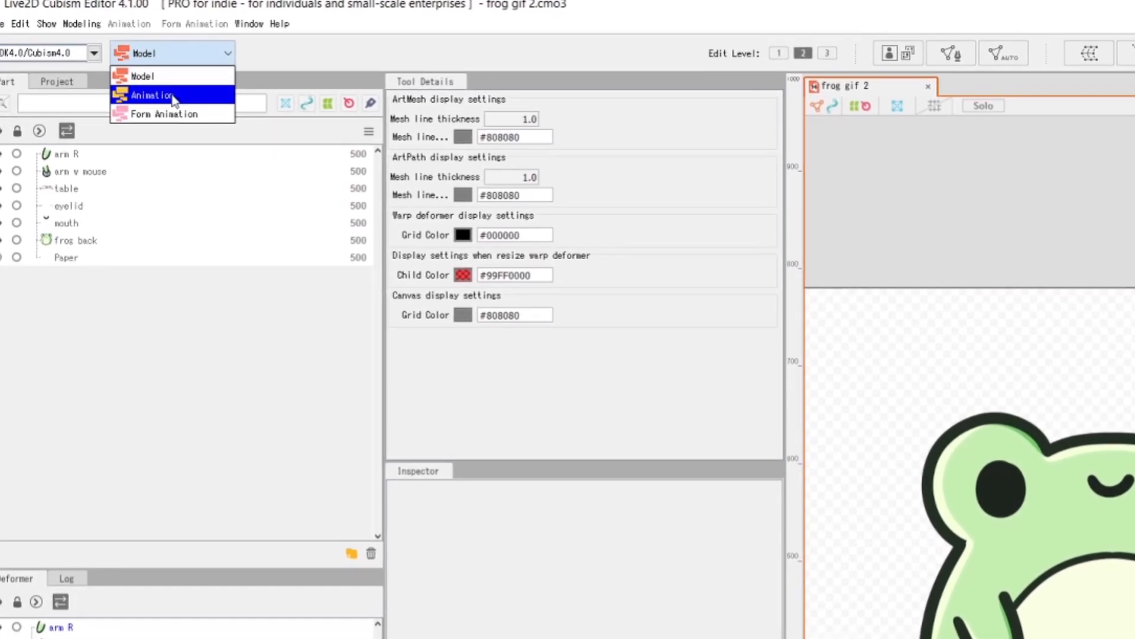
click(173, 96)
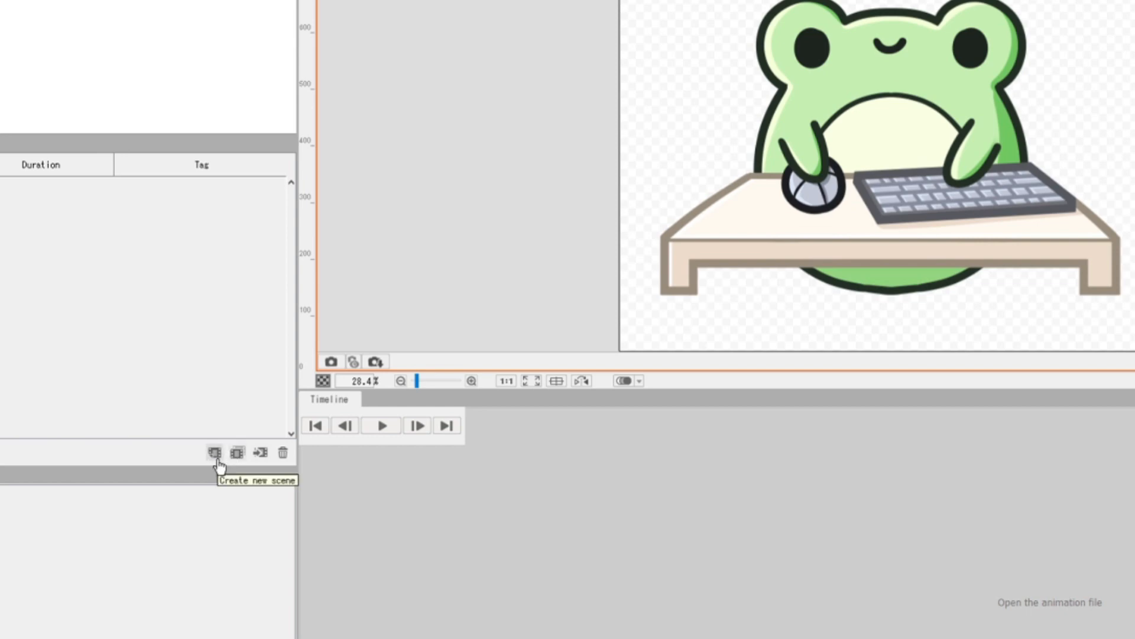
click(216, 456)
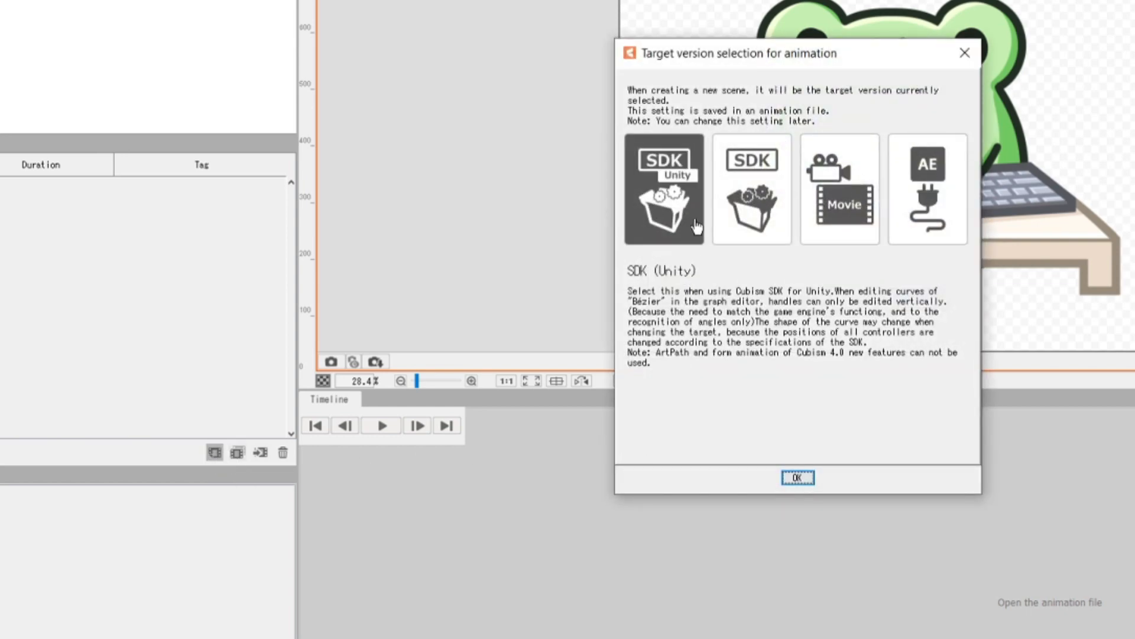
click(836, 227)
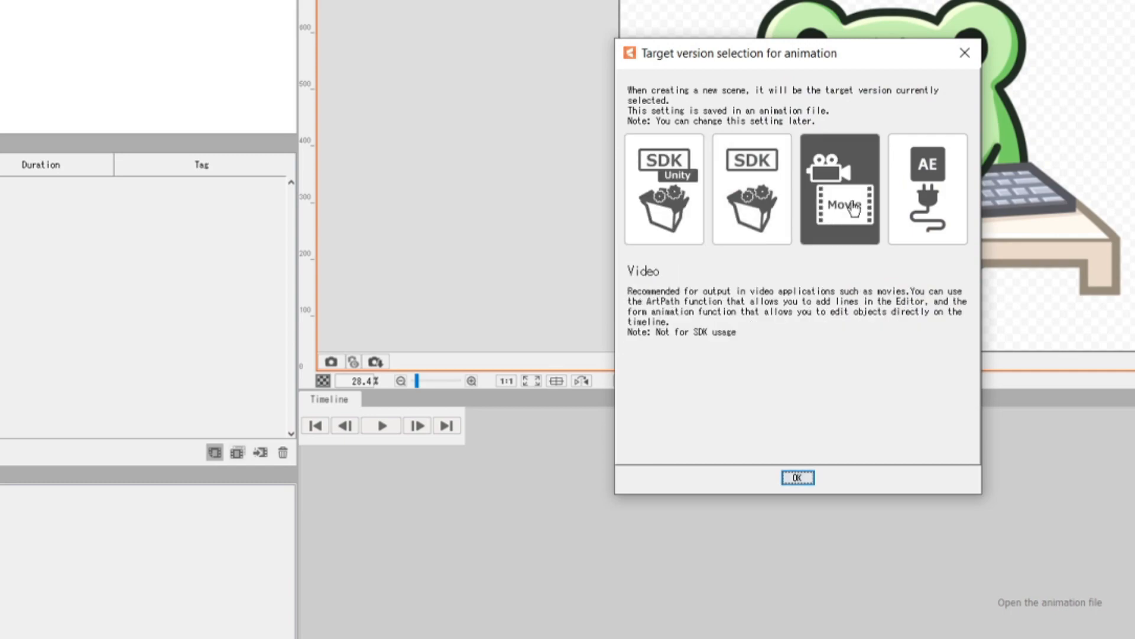
click(811, 479)
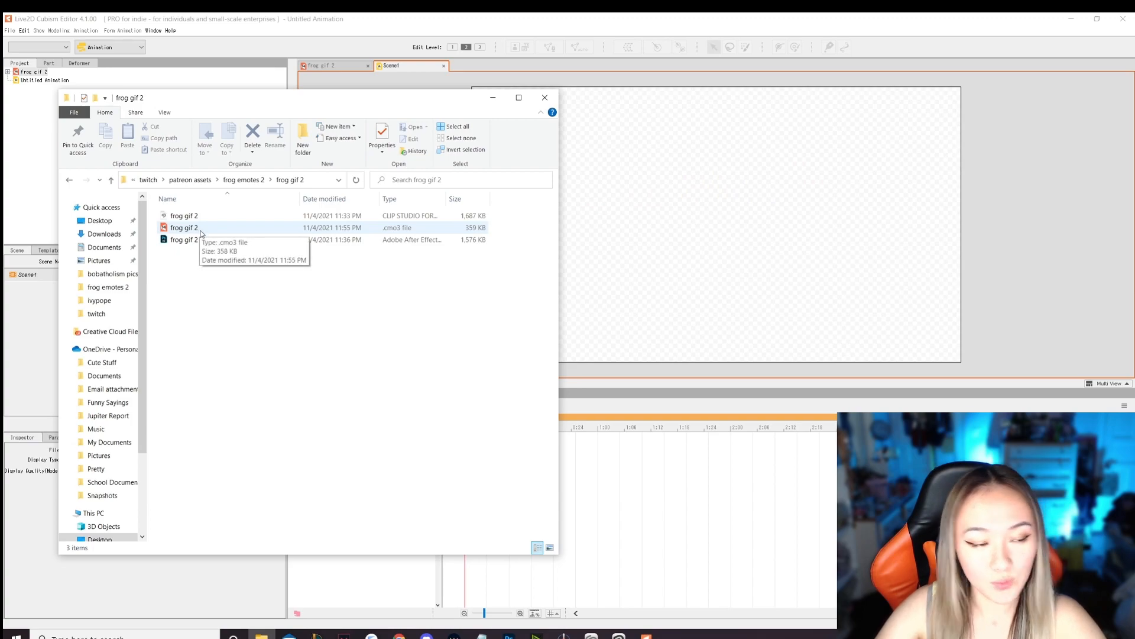
drag(201, 232, 776, 218)
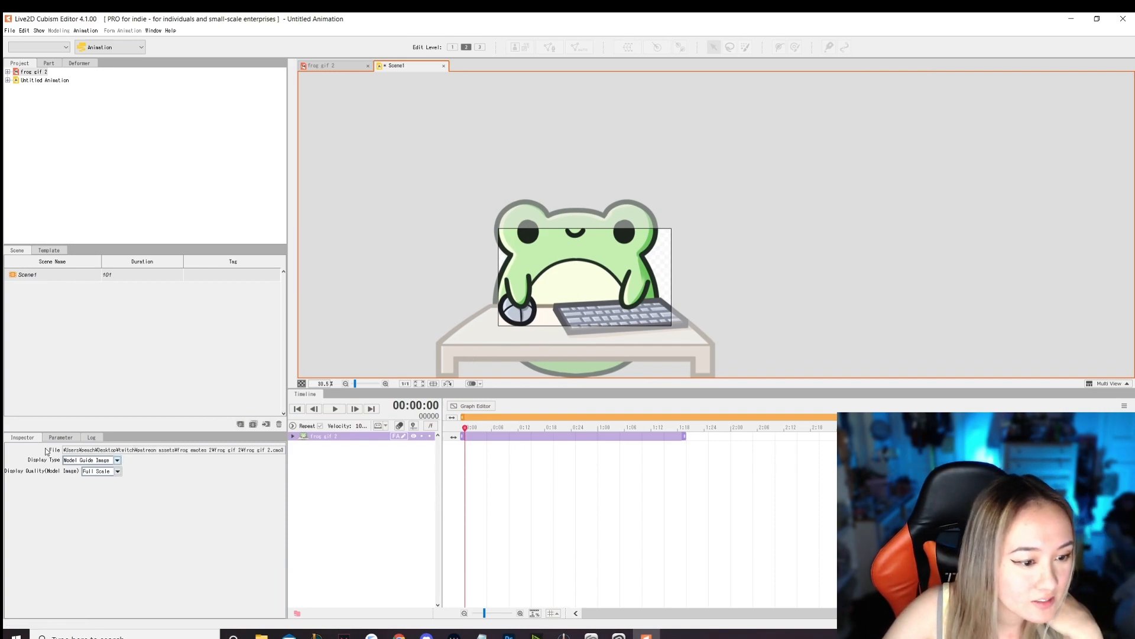
- Name the scene "frog animation" and set its size to 2600 × 2000 with the fixed aspect ratio turned off
click(28, 274)
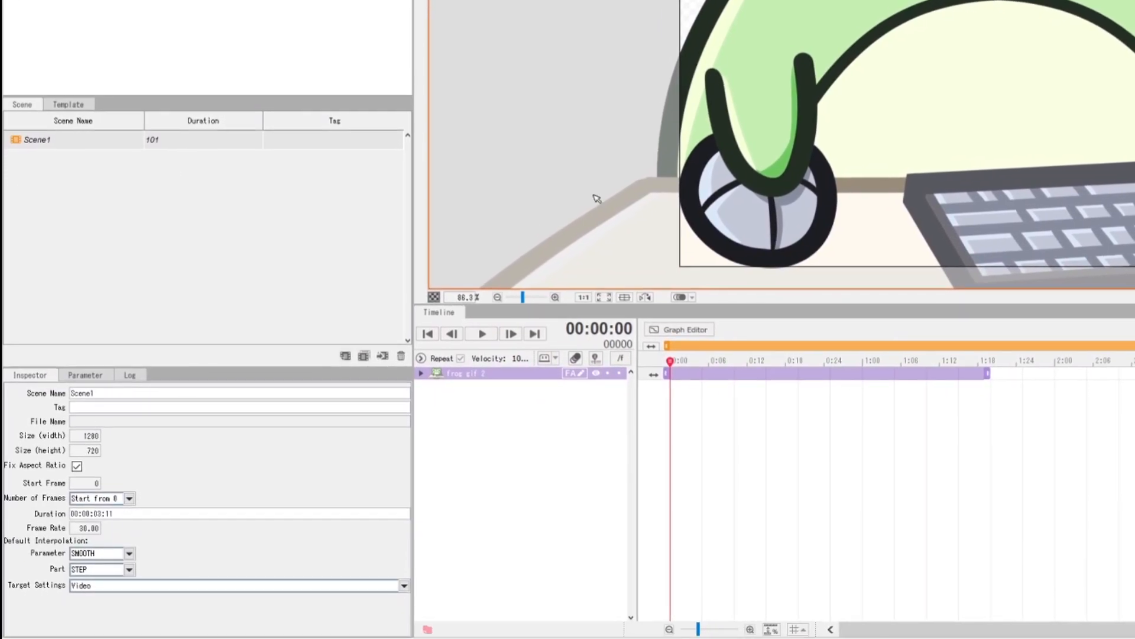
scroll(639, 141, down, 3)
scroll(603, 123, up, 1)
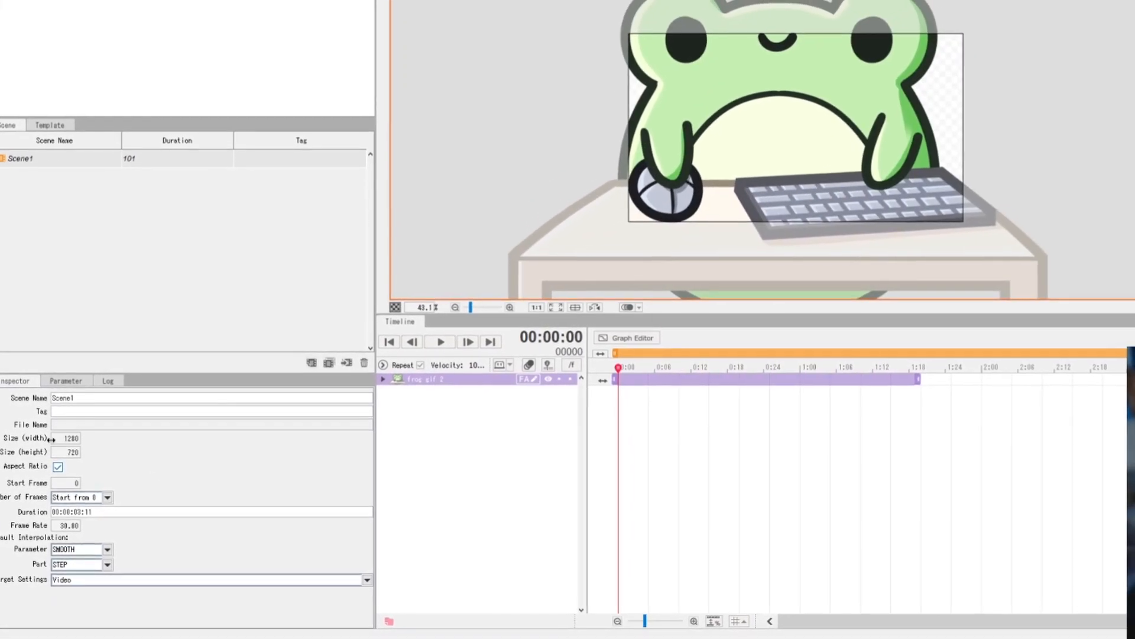
click(59, 438)
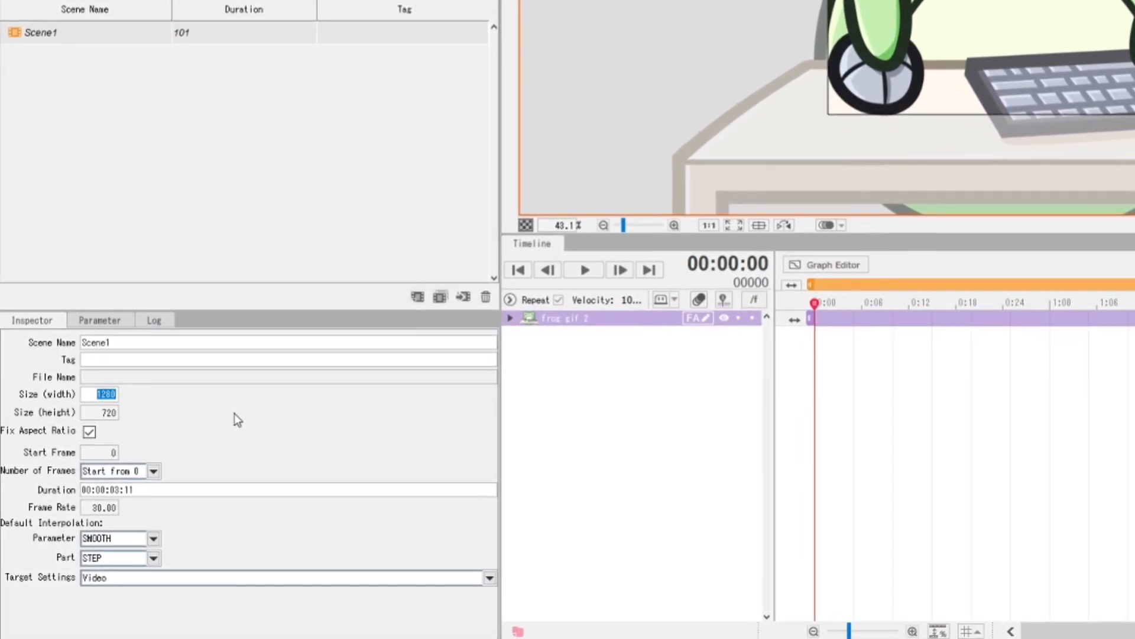
text(2600)
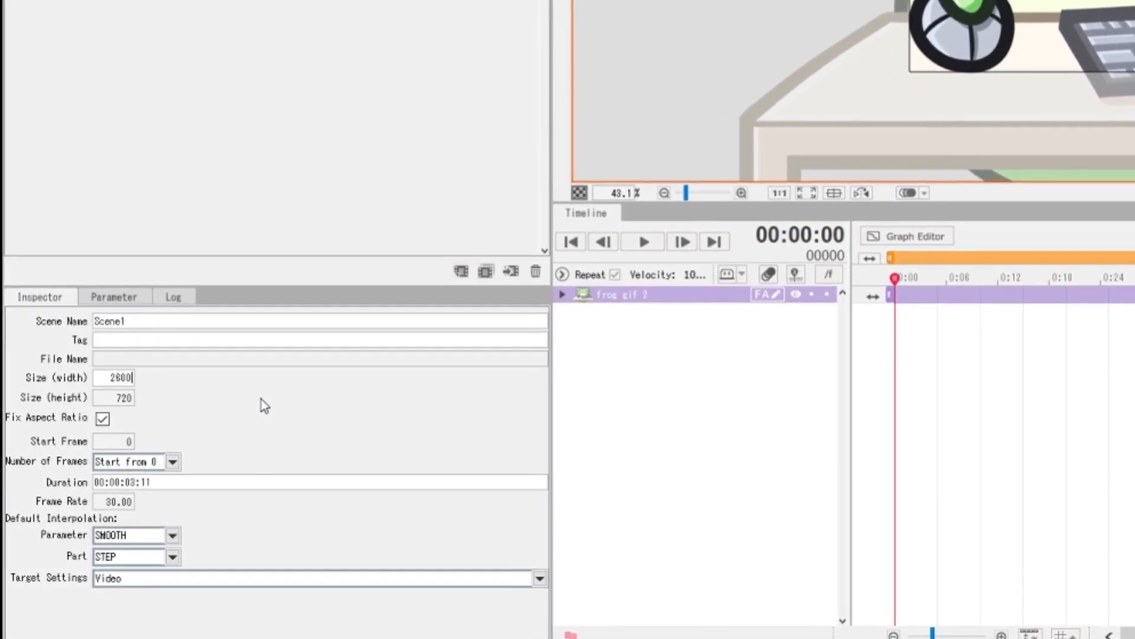
key(Return)
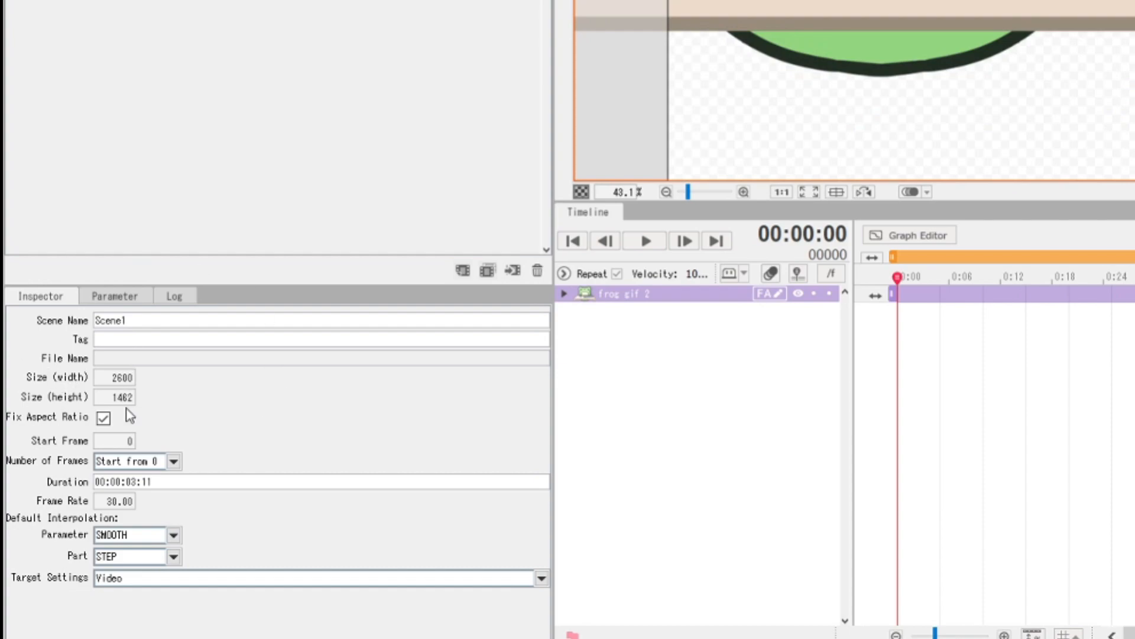
text(2000)
key(Return)
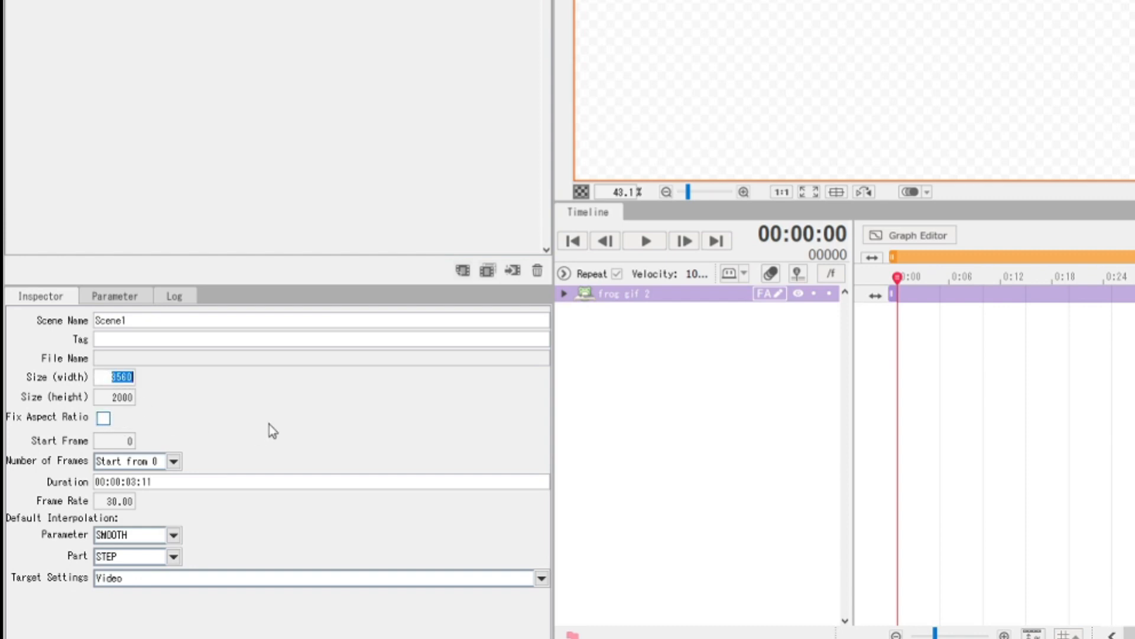
key(Return)
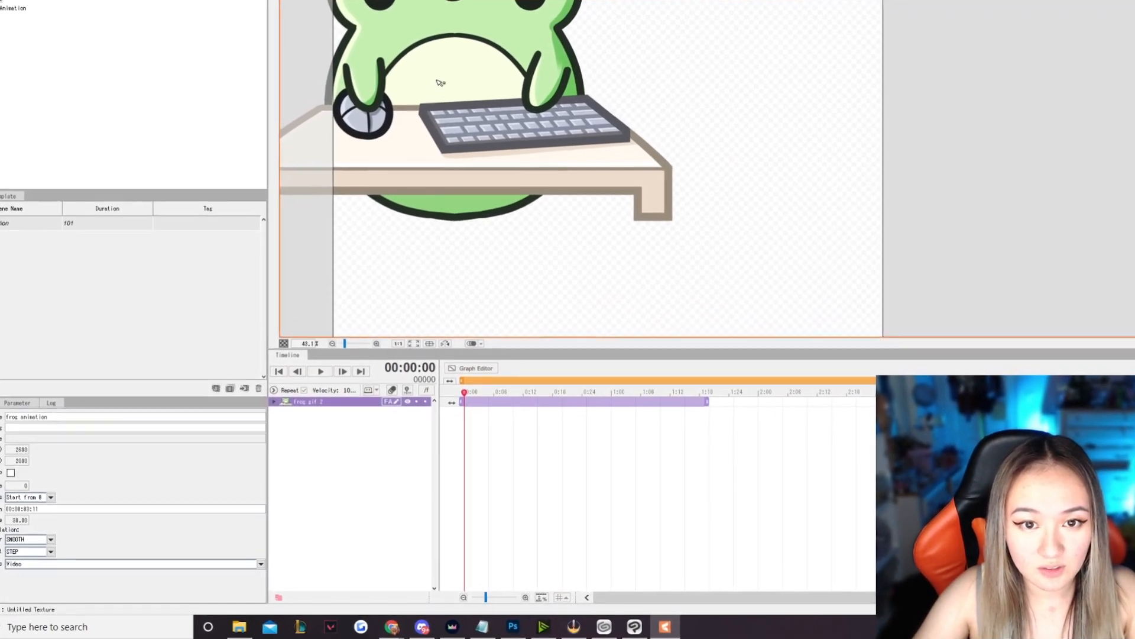
- Move the frog model so that it sits centred on the resized scene canvas
click(440, 82)
drag(474, 66, 614, 152)
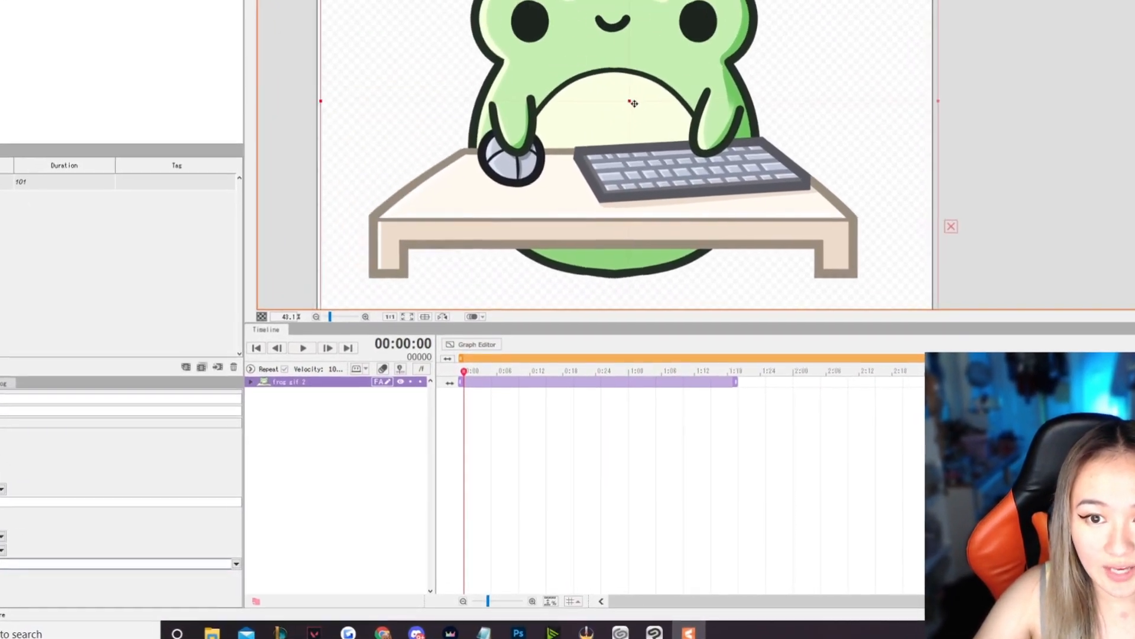
scroll(631, 103, down, 2)
drag(854, 72, 855, 93)
click(555, 134)
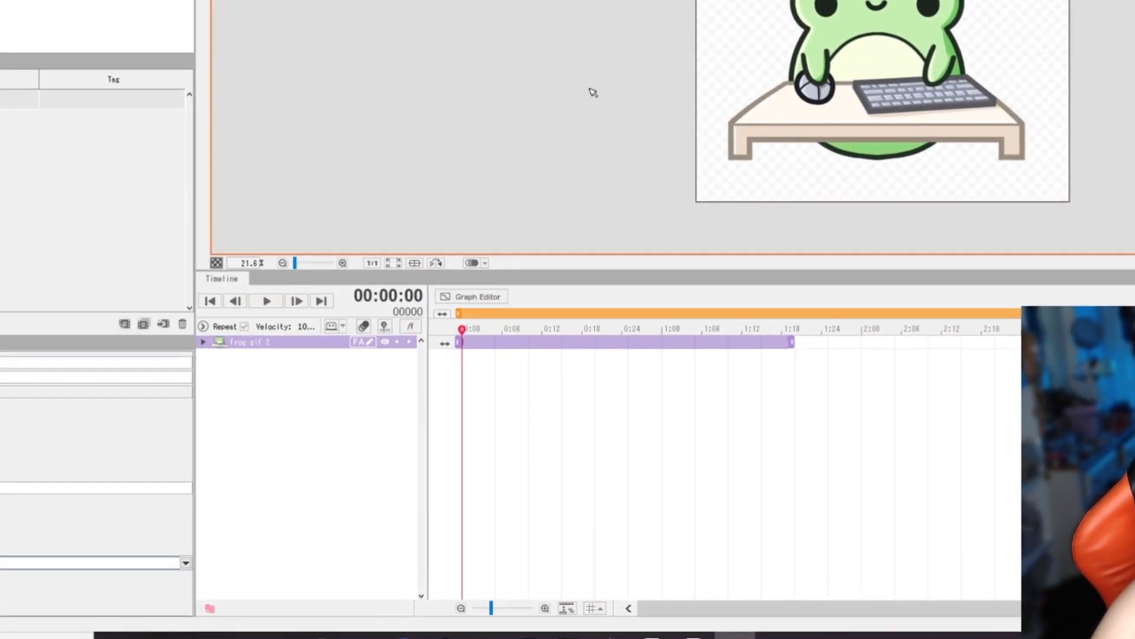
scroll(562, 92, up, 2)
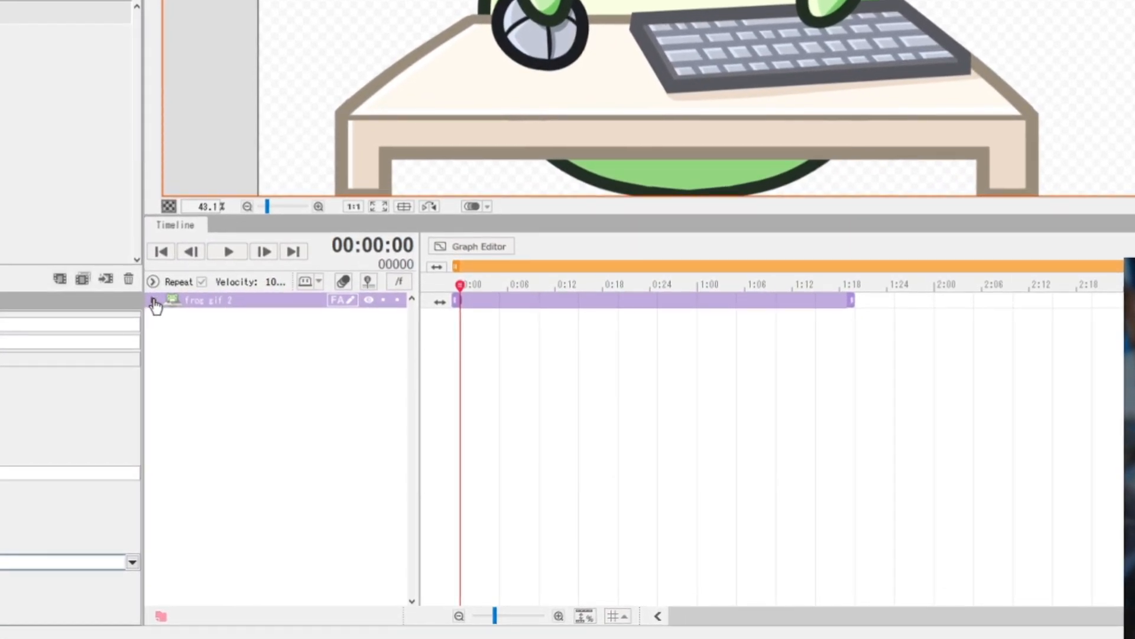
- Mark all unused Live2D parameters from EyeR Open to Hair Move as hidden and filter the timeline to the frog's five parameters
click(153, 301)
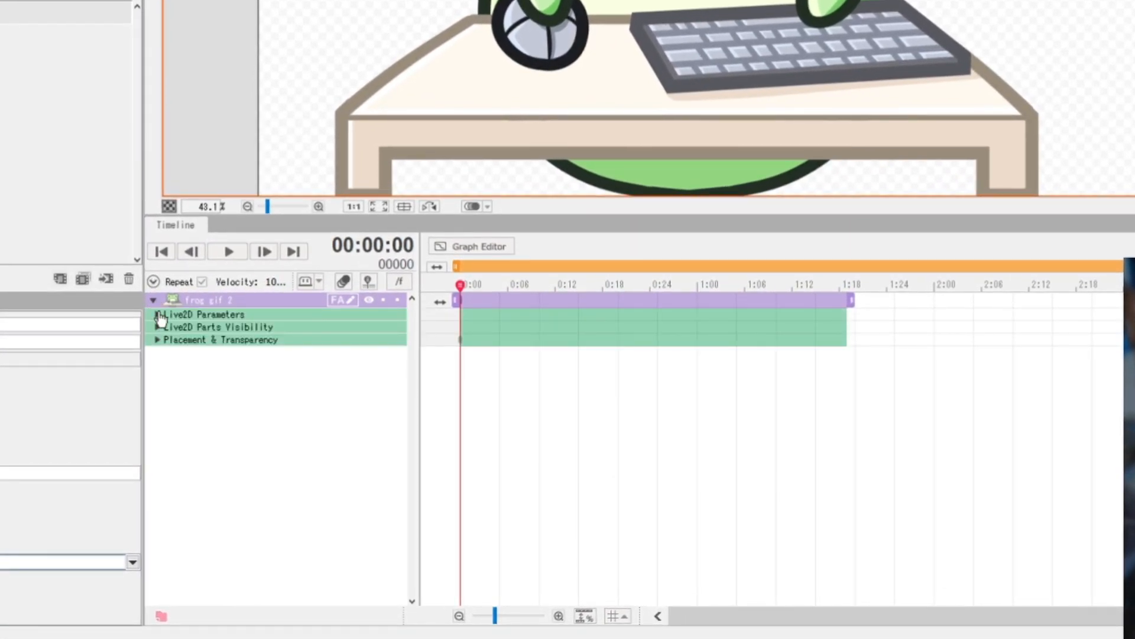
click(158, 314)
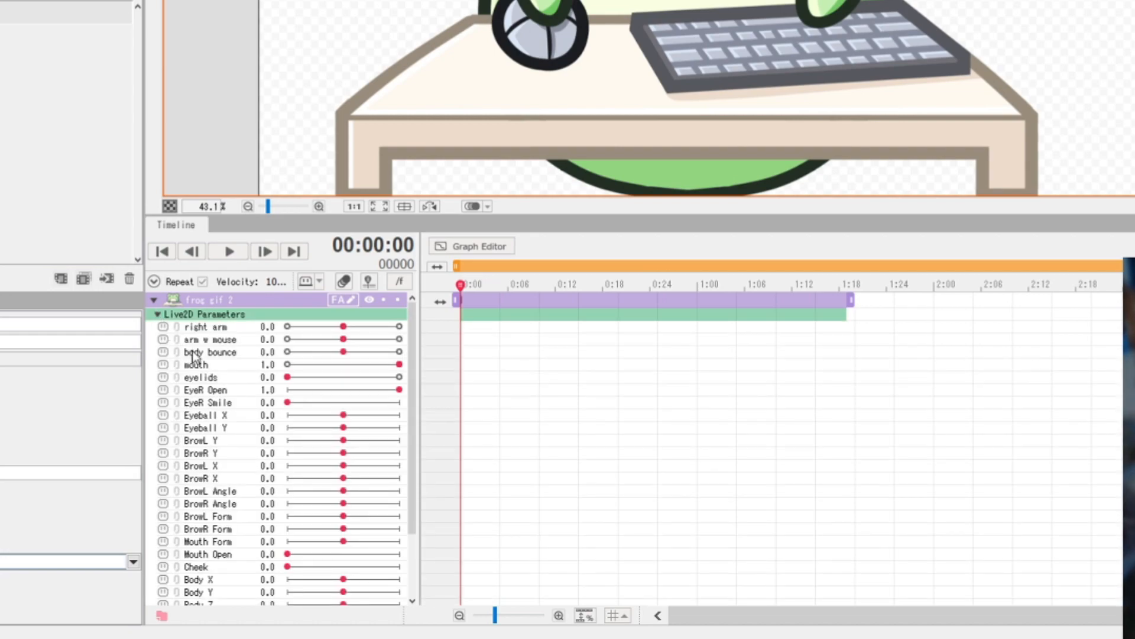
scroll(248, 449, down, 3)
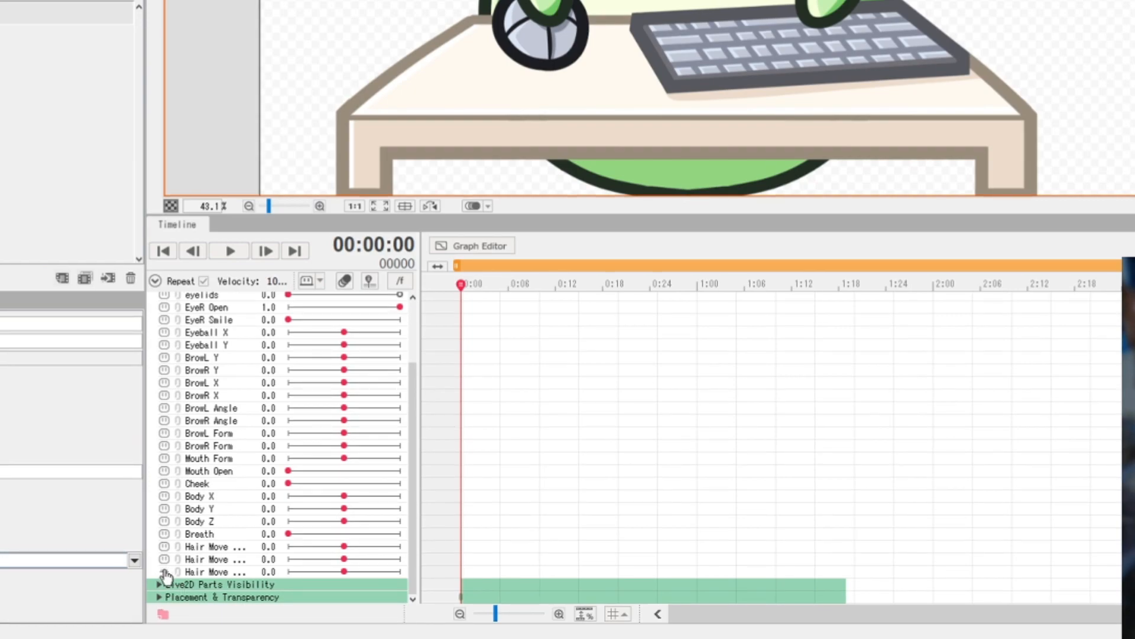
drag(166, 561, 164, 521)
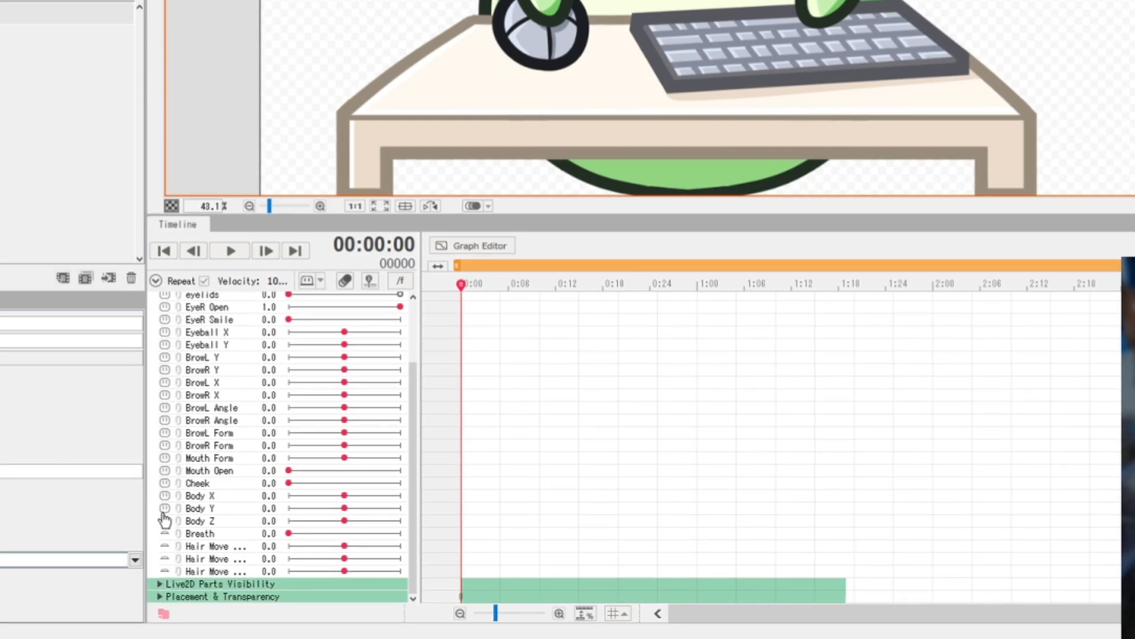
click(165, 483)
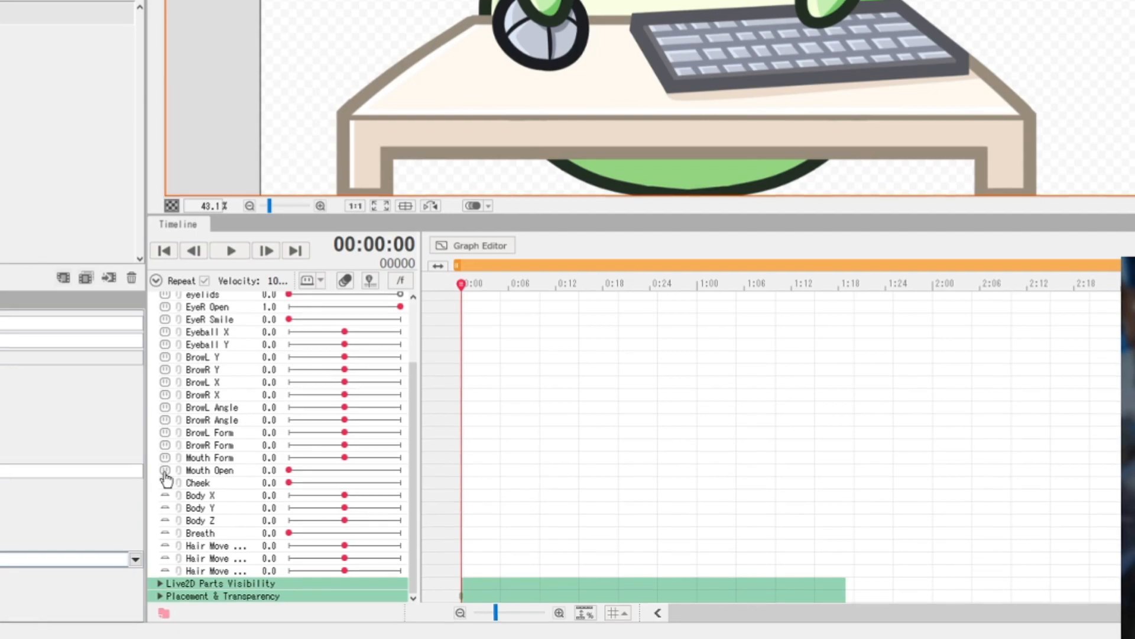
drag(165, 470, 165, 422)
drag(96, 378, 111, 305)
scroll(121, 305, up, 3)
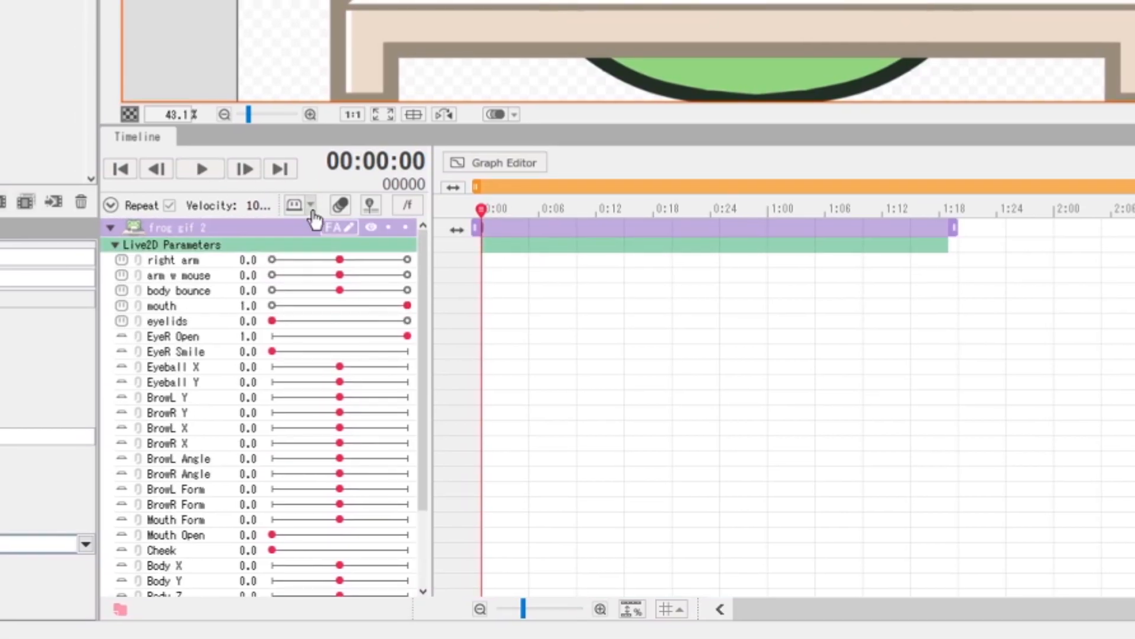
click(304, 209)
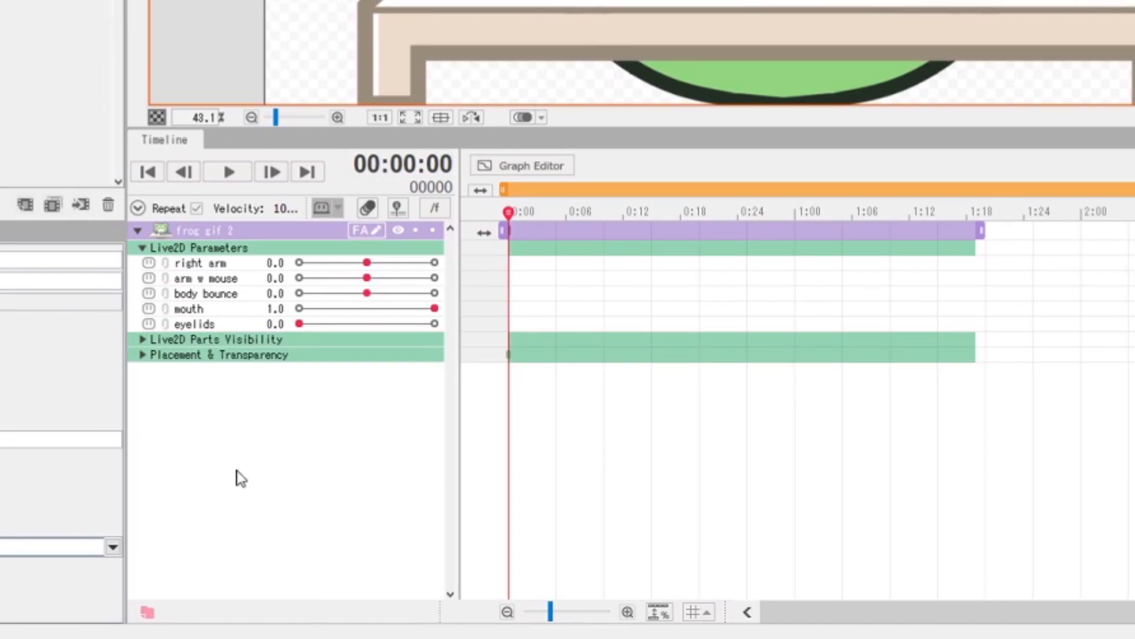
- Extend the scene's duration to 151 frames and stretch the frog gif 2 track to fill it
click(229, 172)
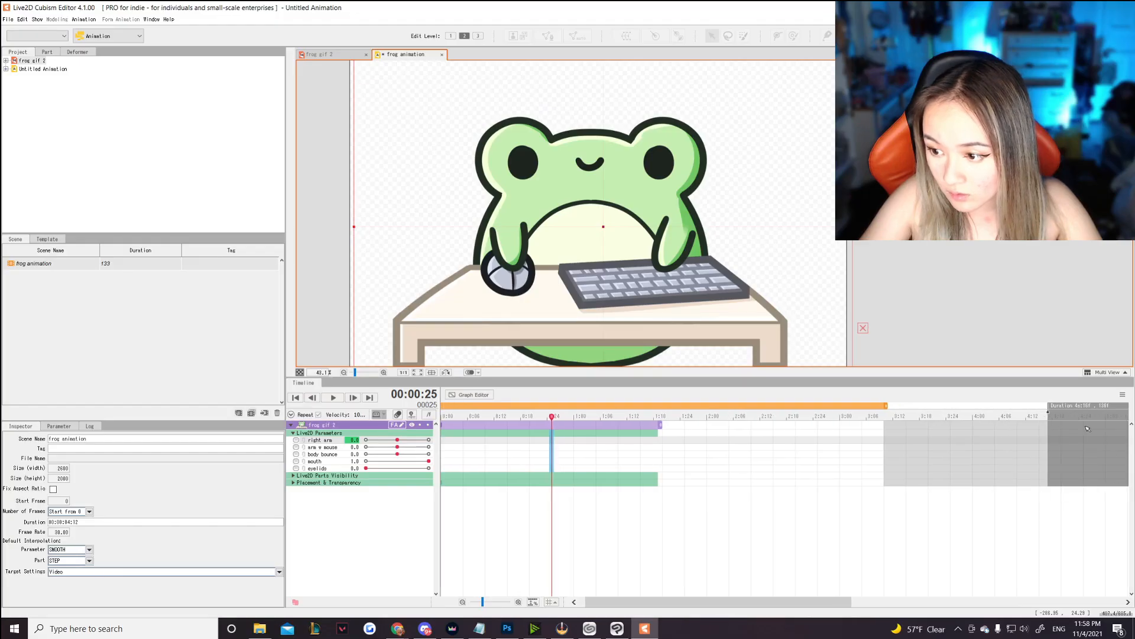
drag(1081, 426, 1067, 419)
drag(483, 603, 479, 603)
drag(921, 410, 911, 409)
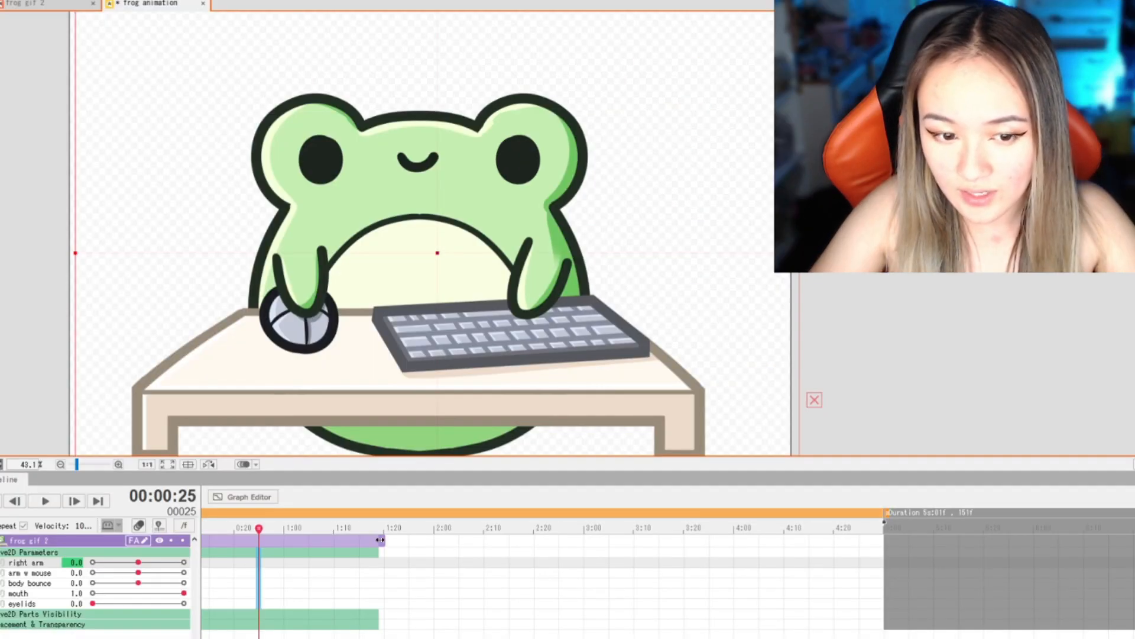
drag(566, 425, 814, 424)
drag(744, 538, 885, 540)
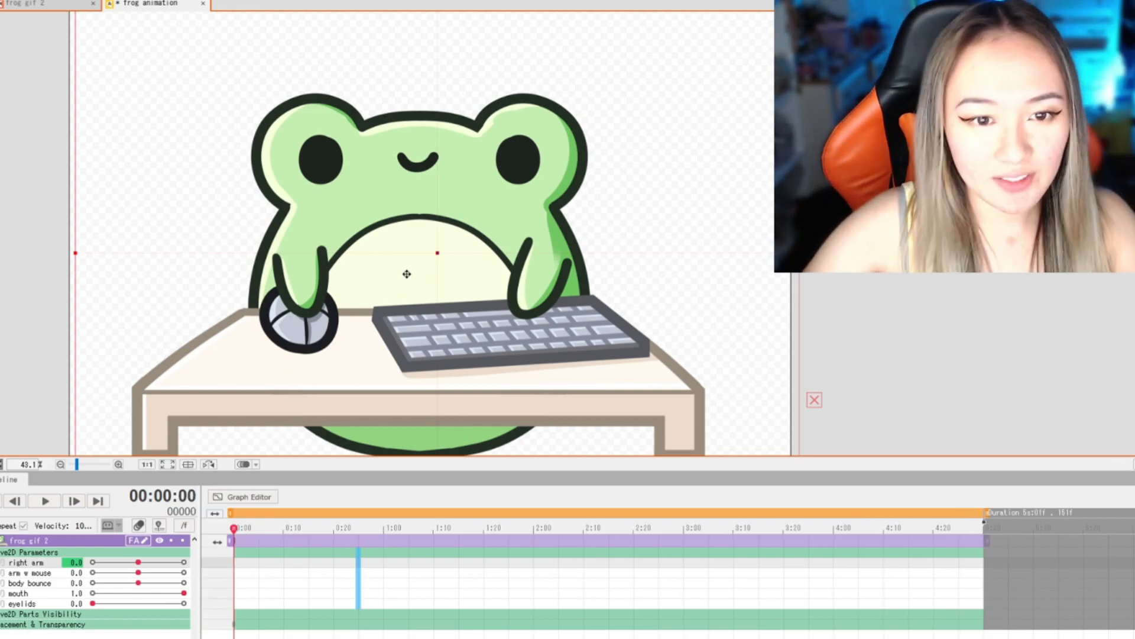
- Add a right arm keyframe with value 0 at 1:20 on the timeline
scroll(399, 213, down, 2)
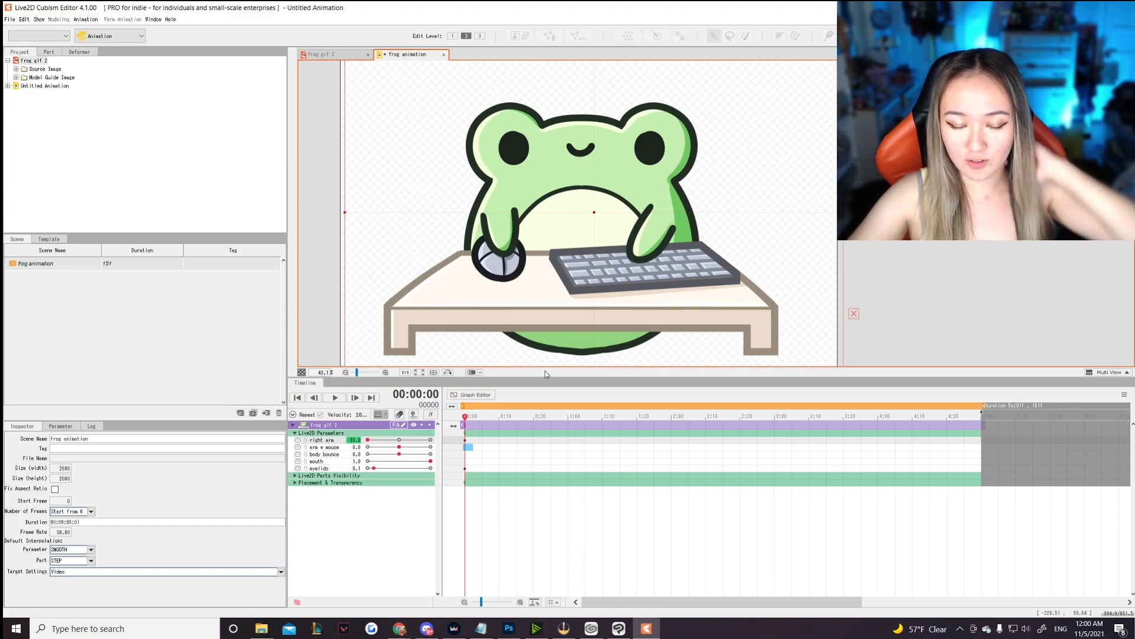
mouse_move(466, 418)
mouse_down()
mouse_move(481, 418)
mouse_move(466, 418)
mouse_up()
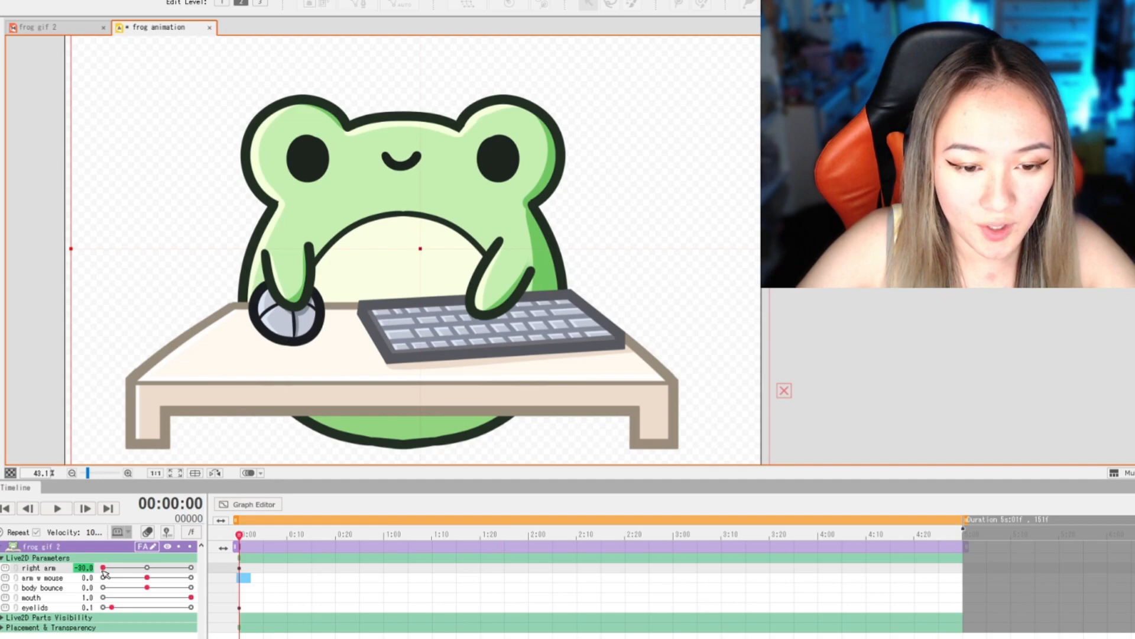
drag(240, 535, 485, 530)
drag(114, 571, 149, 567)
- Play back the right arm animation from the start of the timeline
drag(481, 539, 218, 543)
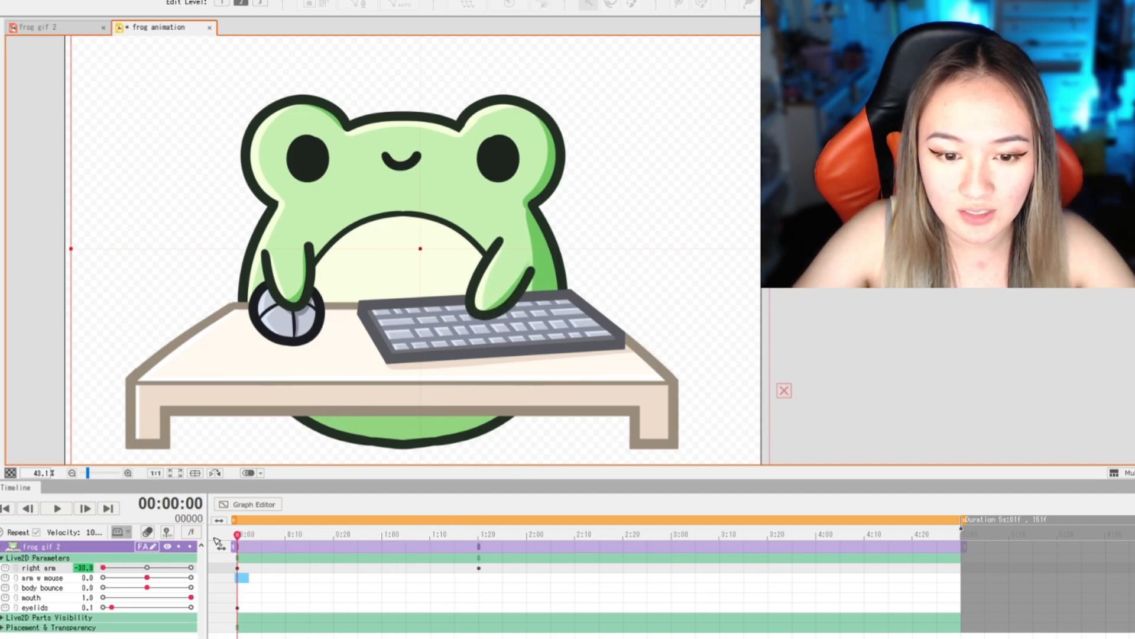
click(50, 511)
click(52, 513)
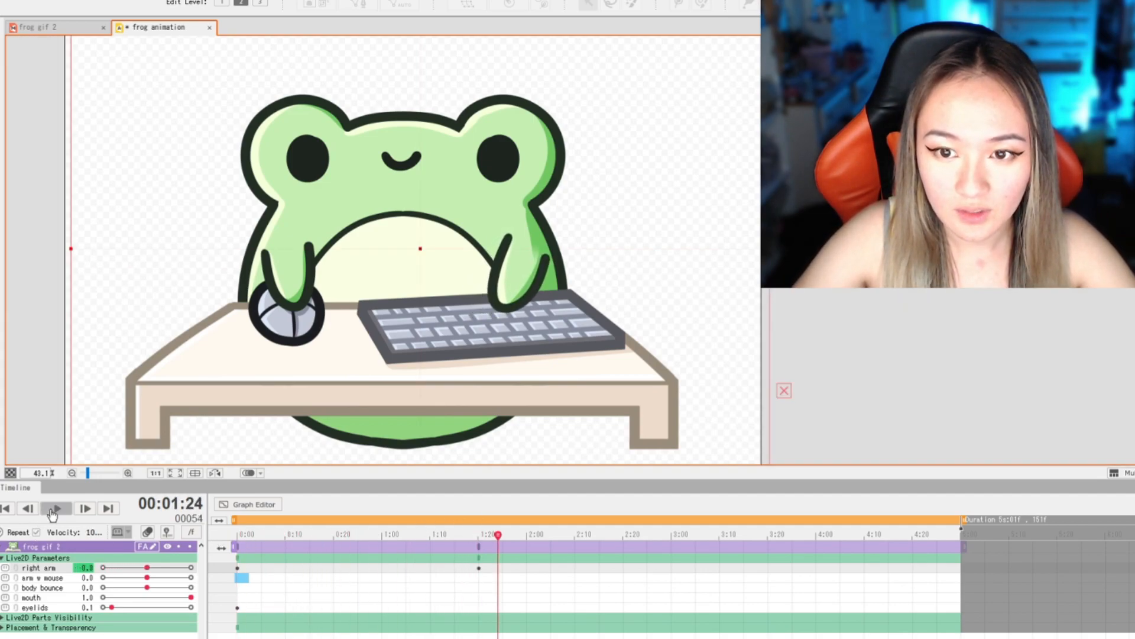
- Move the right arm's 1:20 keyframe to 1:05 and add a right arm keyframe with value 30 at 1:25
click(480, 568)
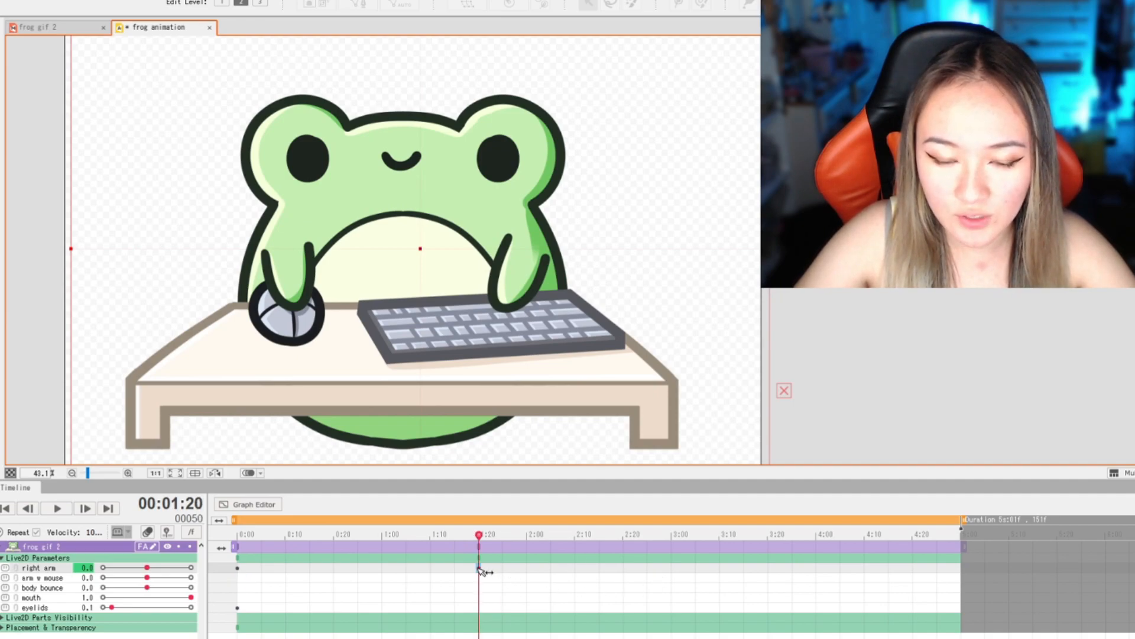
drag(480, 535, 511, 537)
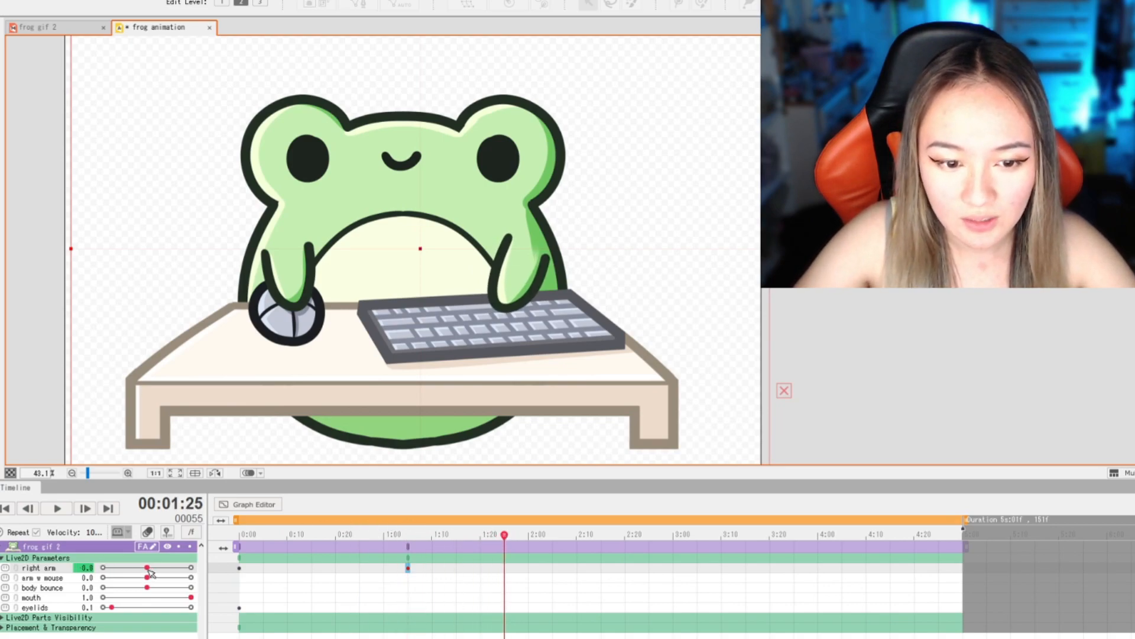
drag(149, 568, 241, 574)
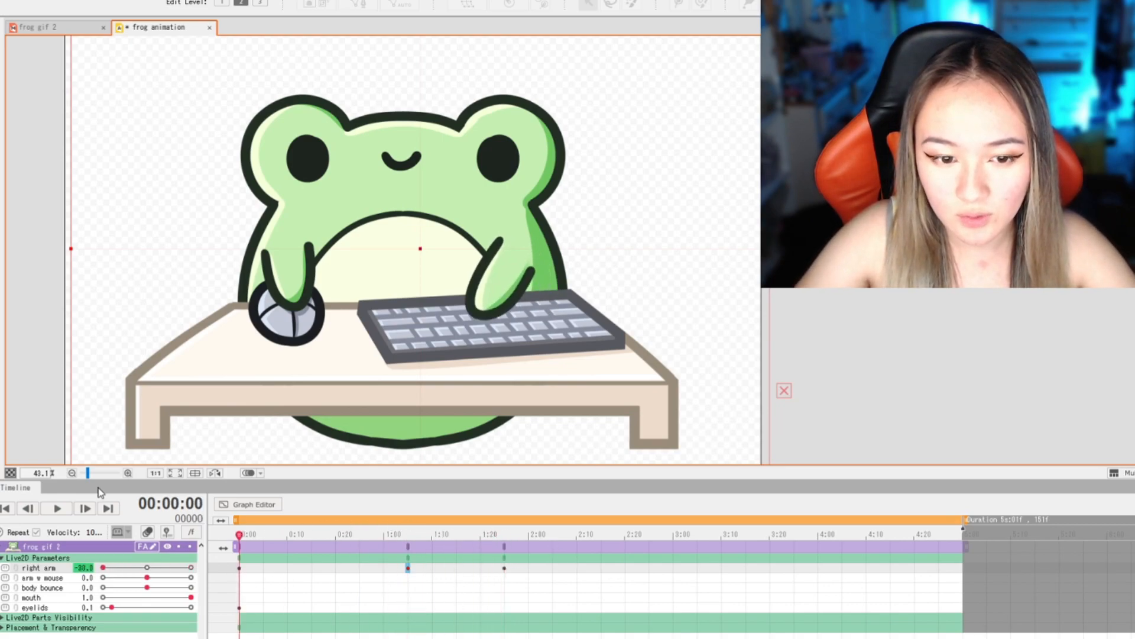
- Preview the arm motion and move the right arm keyframe at 1:05 earlier to 0:28
click(56, 508)
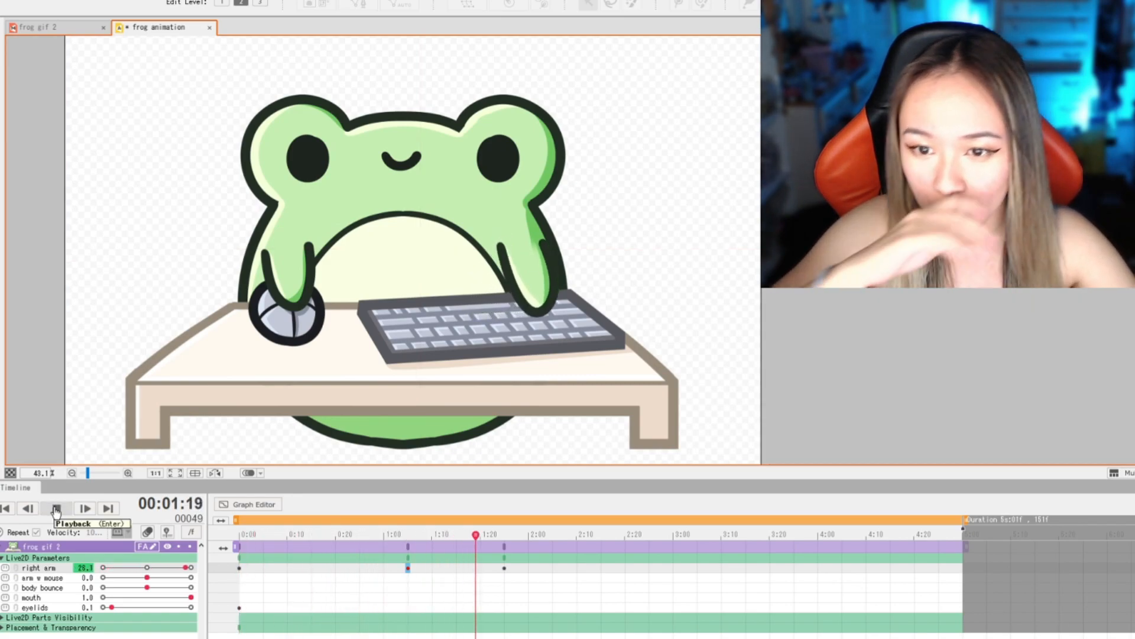
click(56, 510)
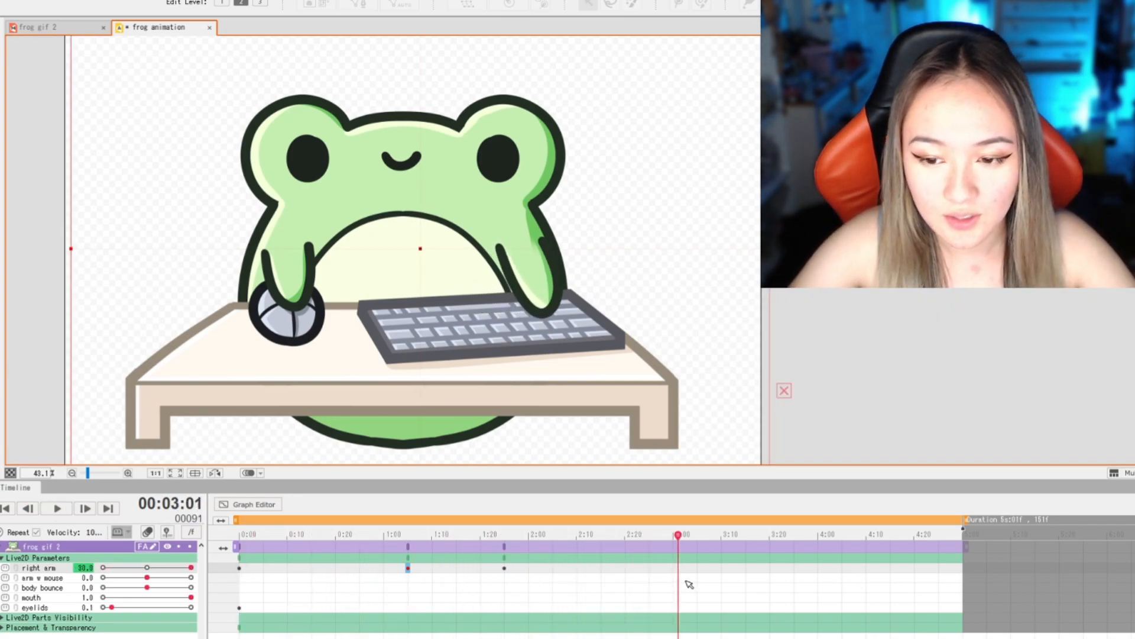
drag(679, 536, 229, 531)
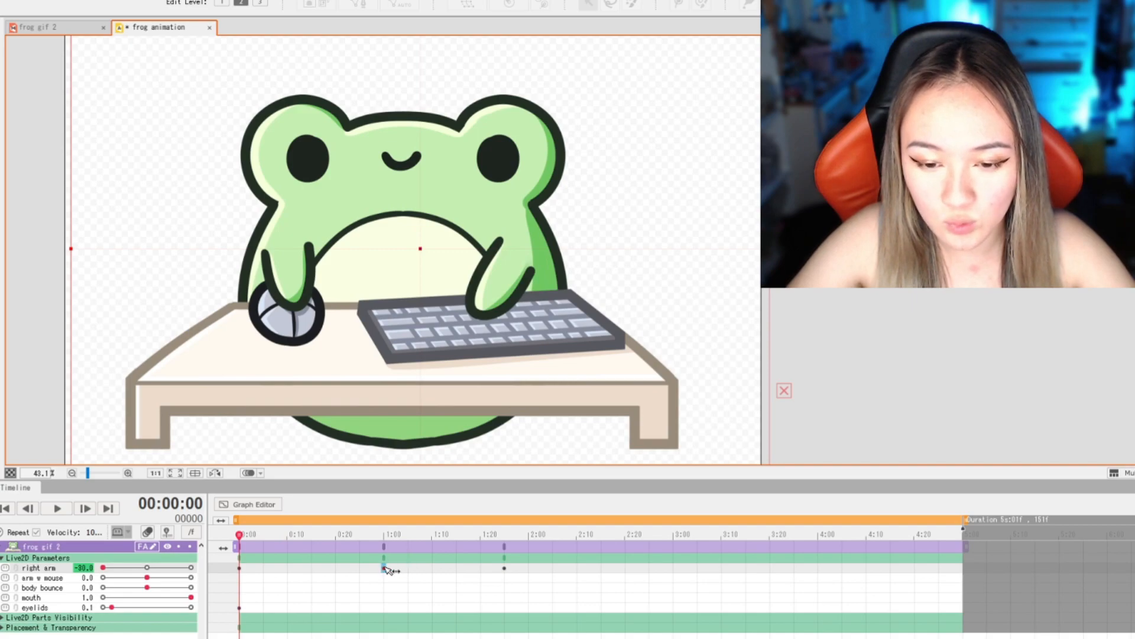
click(56, 508)
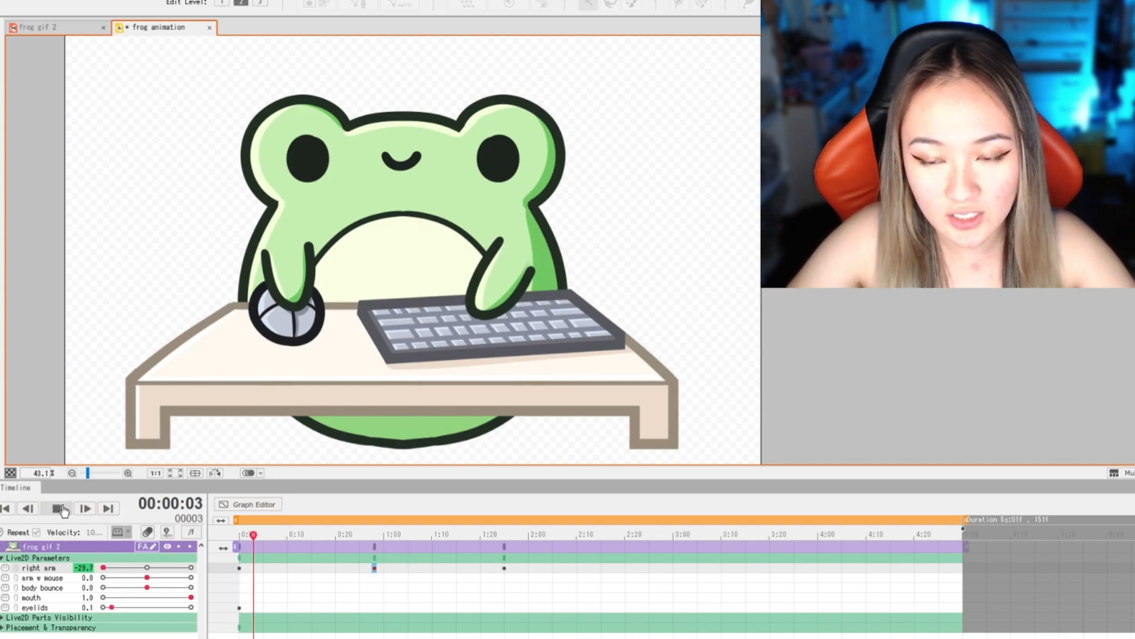
- Add right arm keyframes at 2:20, 3:00 and 3:15, one with value 30 at 4:05, and one with value -30 at 5:00
click(840, 534)
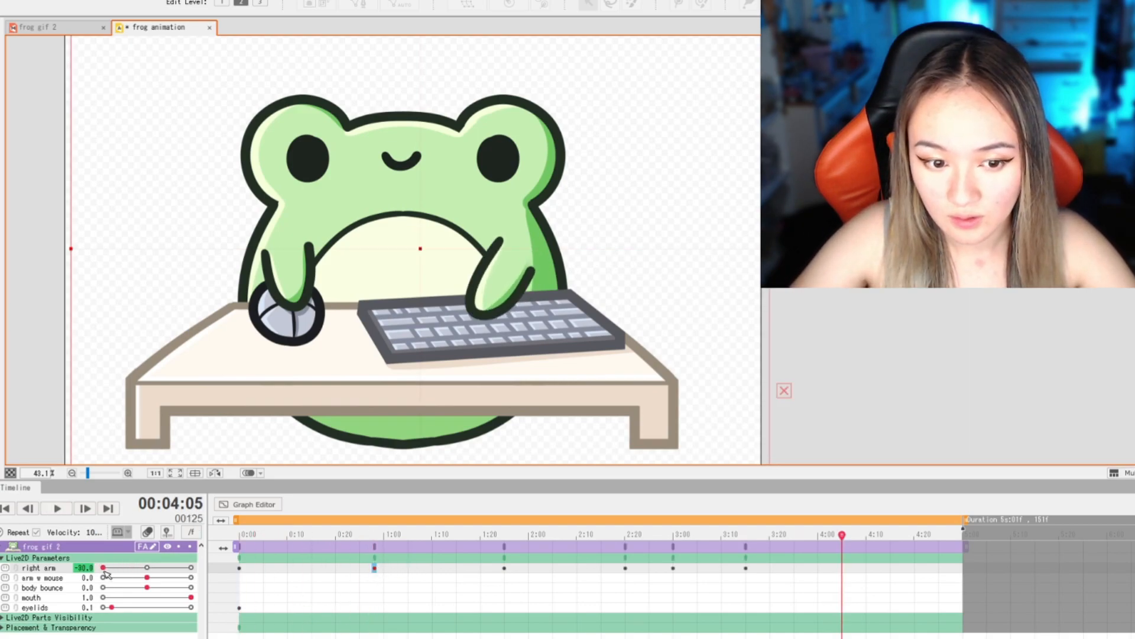
drag(104, 569, 191, 568)
drag(843, 535, 965, 538)
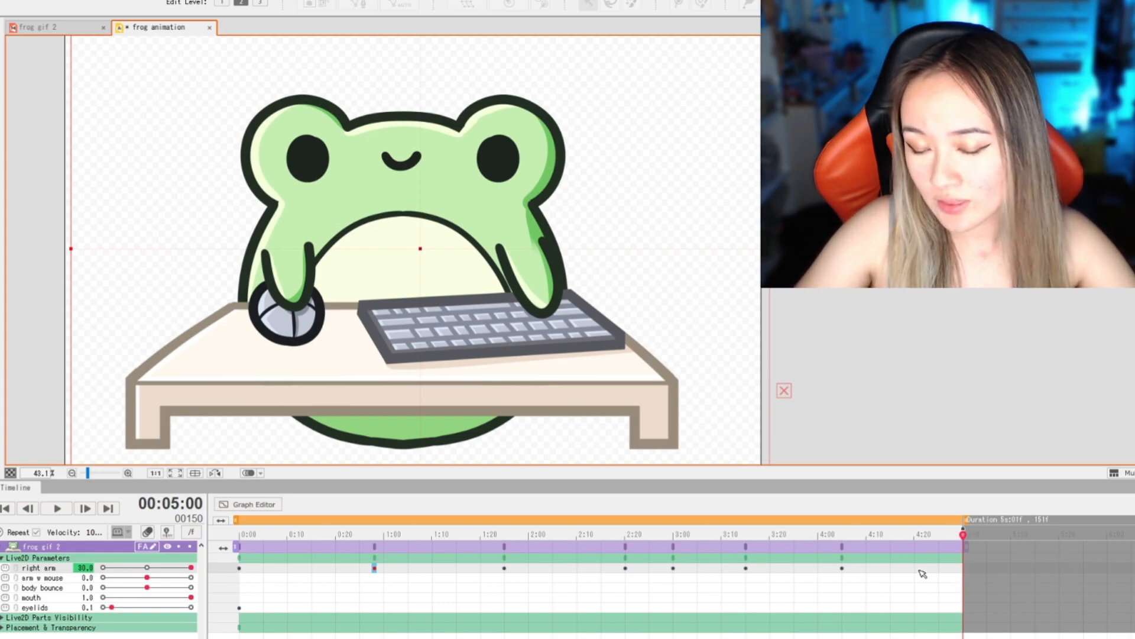
drag(192, 568, 79, 562)
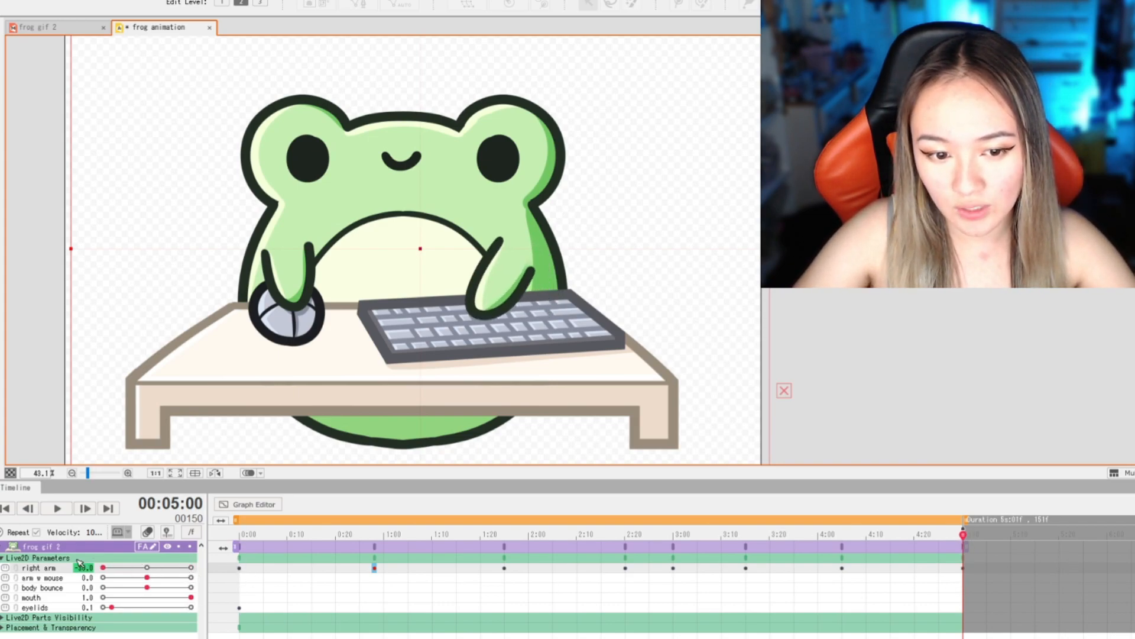
- Play back the completed right arm motion to check its timing
click(47, 509)
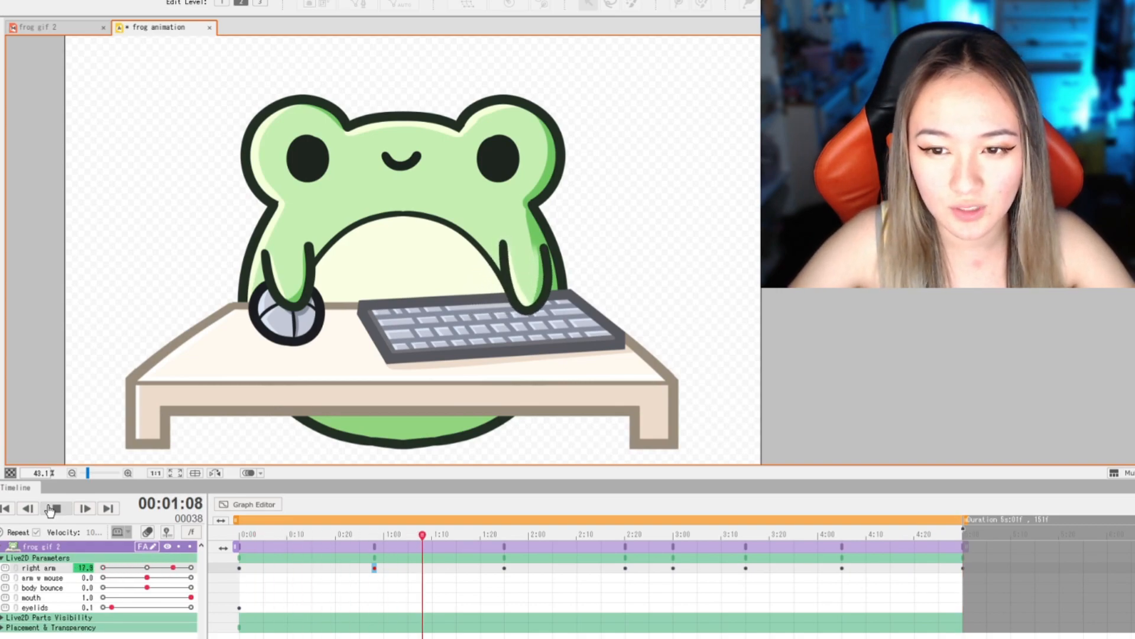
click(52, 509)
click(52, 509)
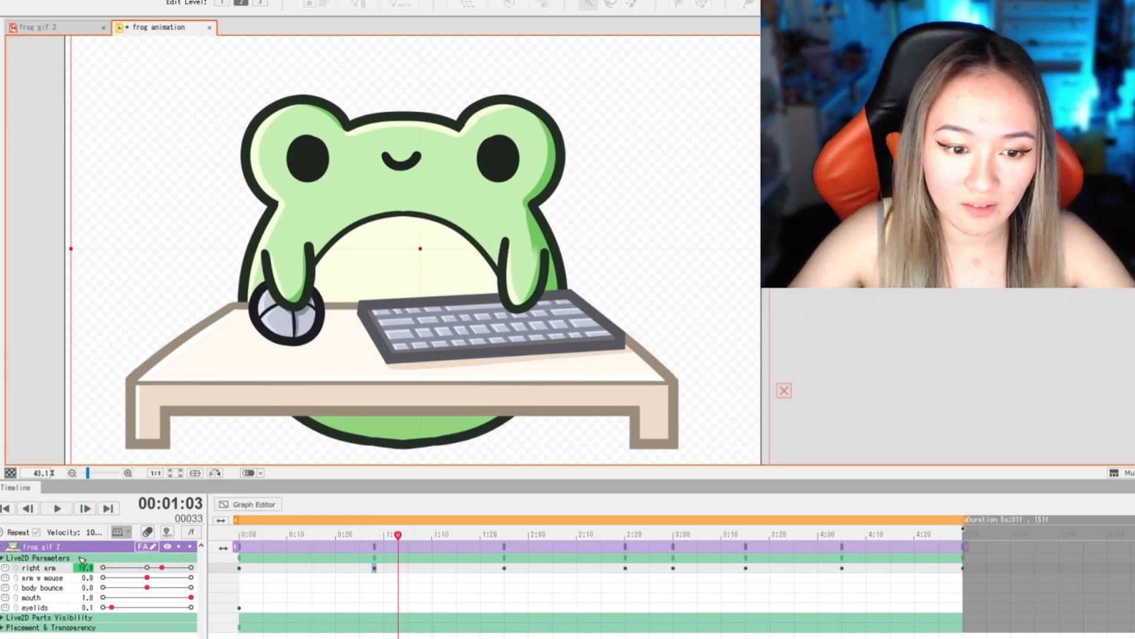
- Key the arm w mouse parameter with value 0 at 0:00 and add further keyframes at 1:05, 2:25, 3:20, 4:05 and 5:00
drag(396, 536, 238, 537)
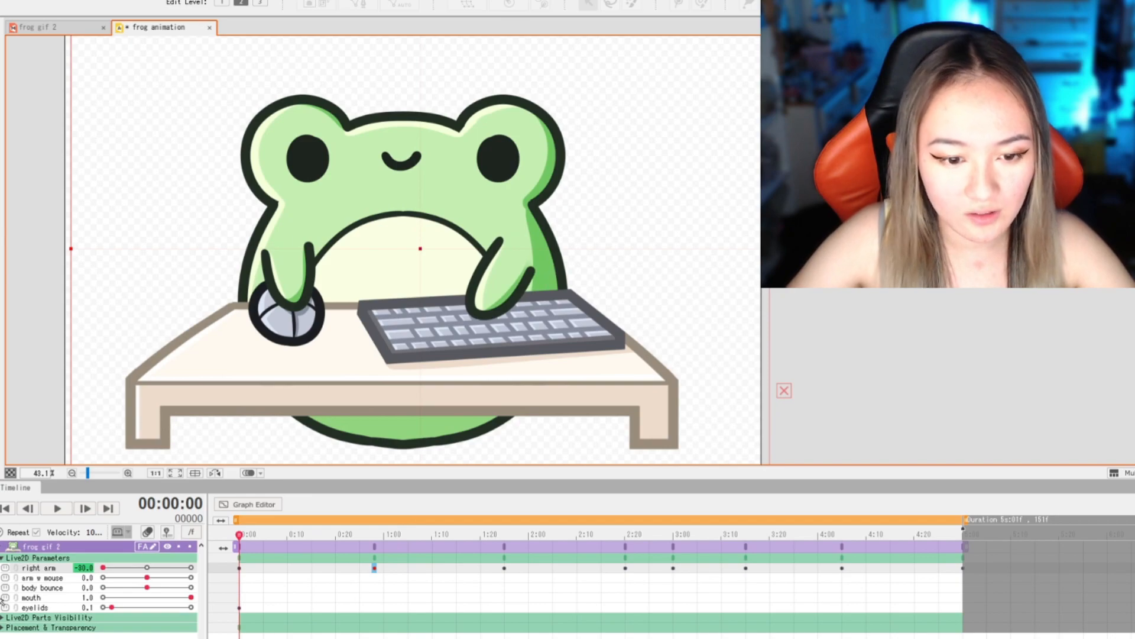
click(49, 582)
mouse_move(147, 578)
mouse_down()
mouse_move(106, 579)
mouse_move(149, 582)
mouse_up()
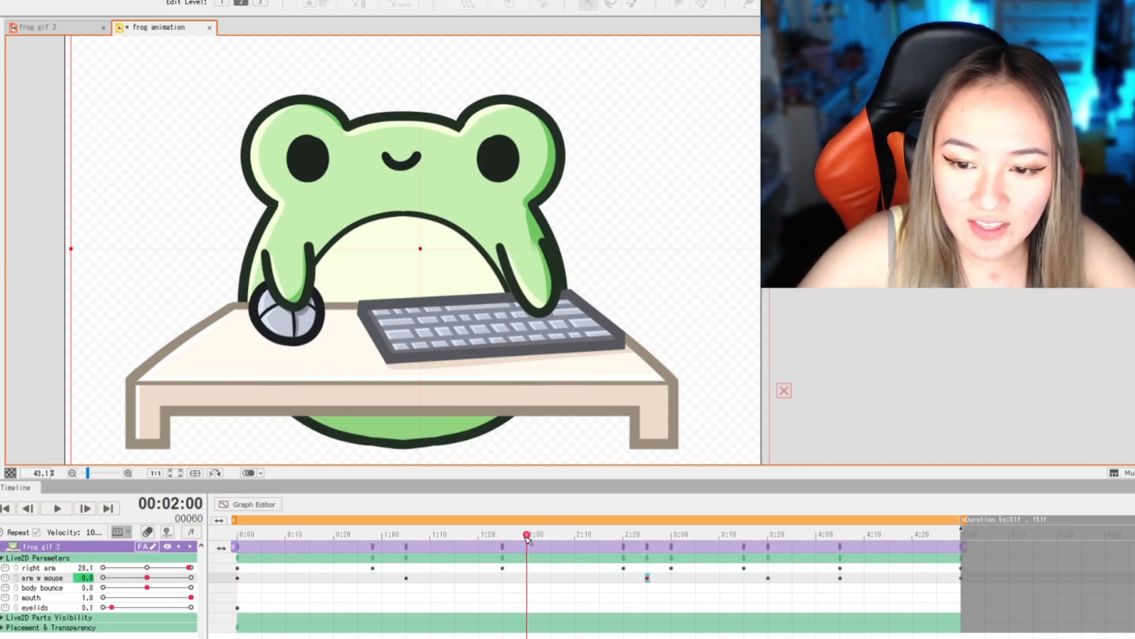
- Add starting keyframes at 0:00 with body bounce -30, mouth 1.0 and eyelids 0
drag(527, 536, 152, 528)
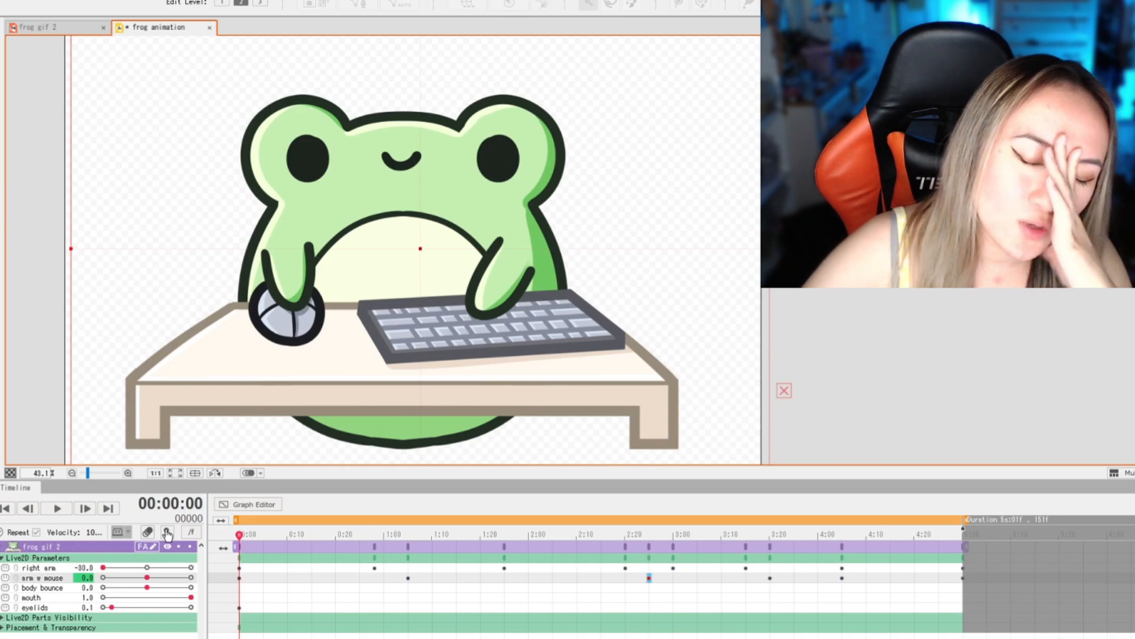
drag(192, 598, 51, 586)
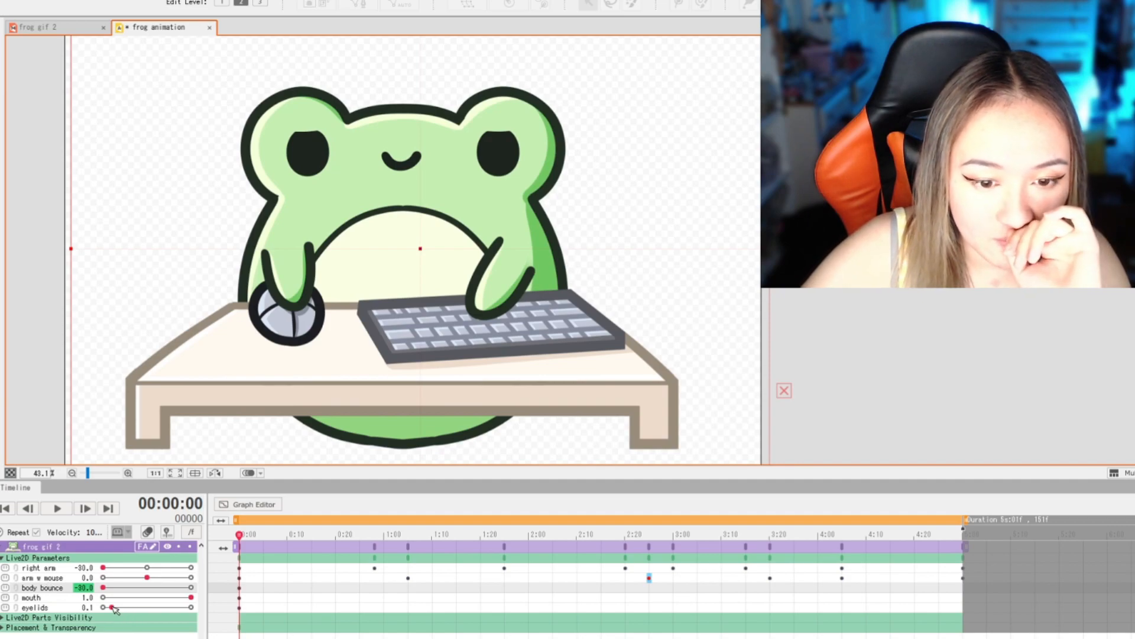
drag(115, 608, 73, 608)
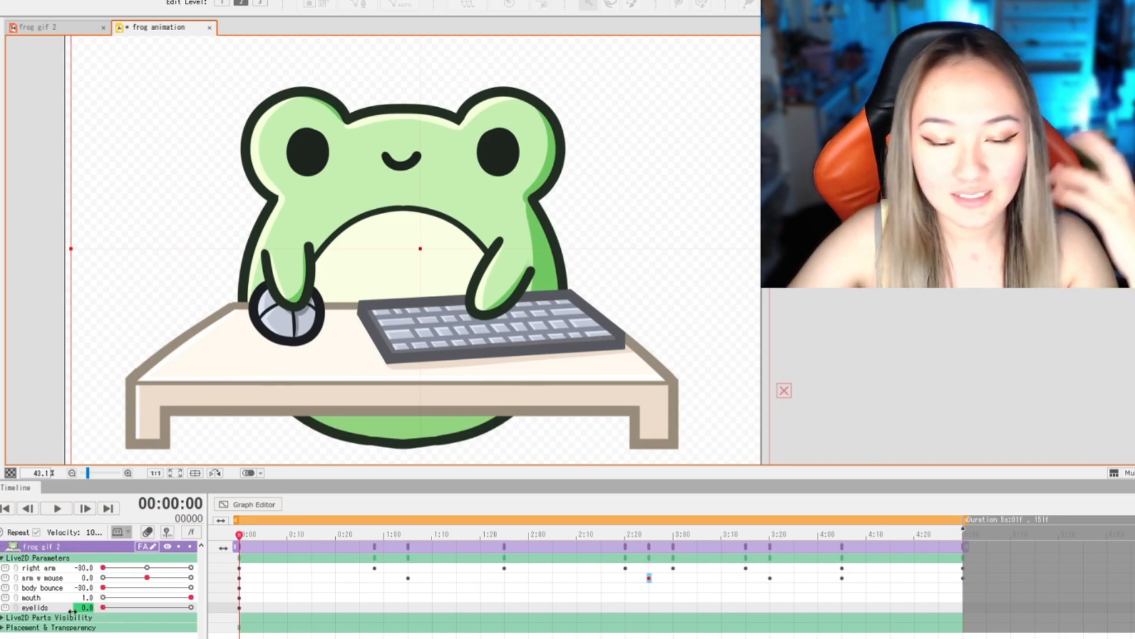
- Key body bounce -30 and mouth 0 at 2:10, and body bounce 30 and mouth 1.0 at 3:05
drag(239, 537, 702, 538)
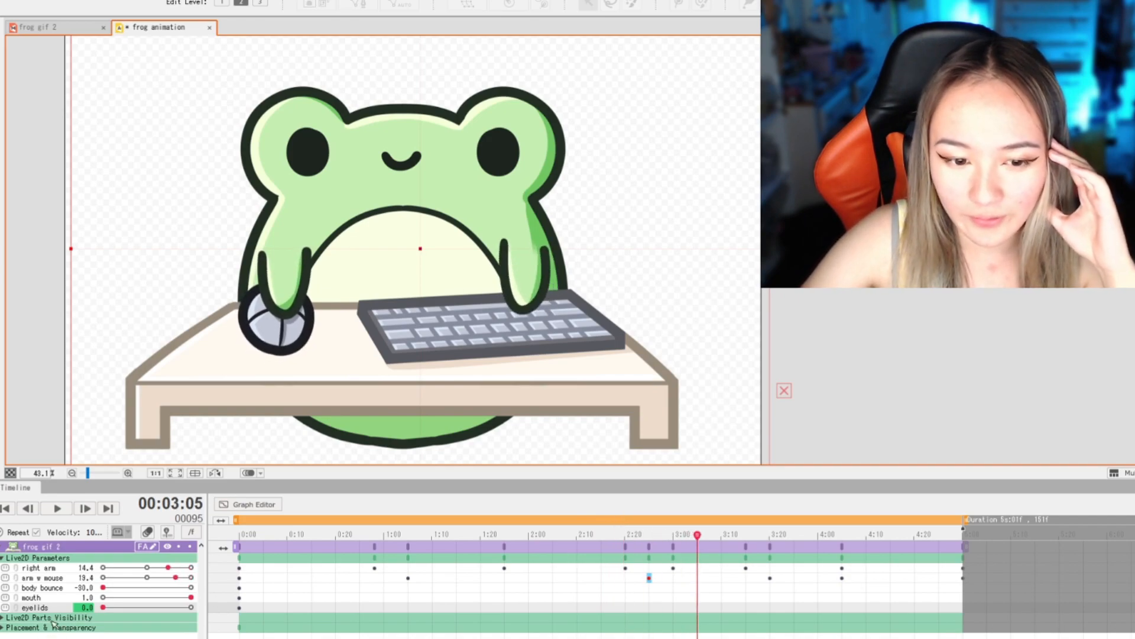
drag(104, 588, 234, 589)
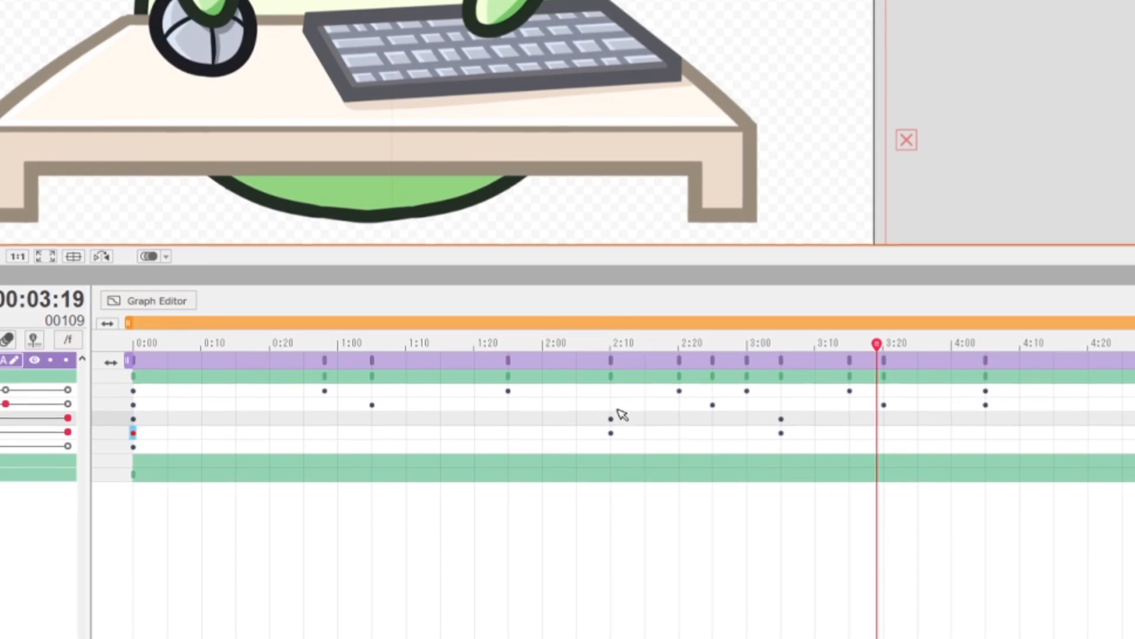
drag(651, 345, 133, 400)
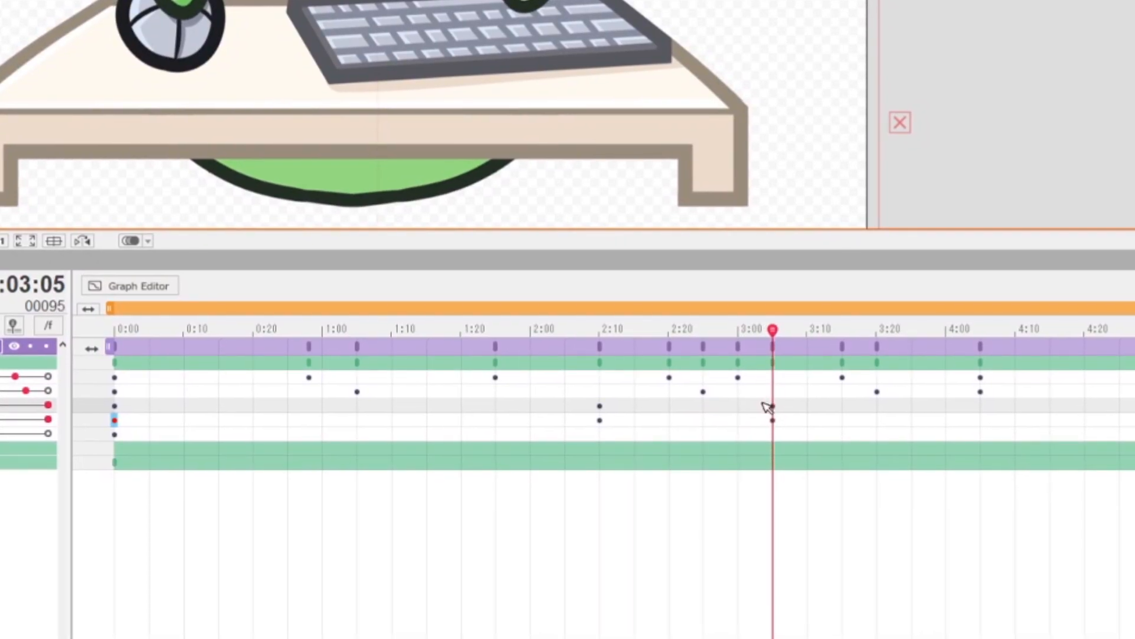
drag(772, 330, 732, 310)
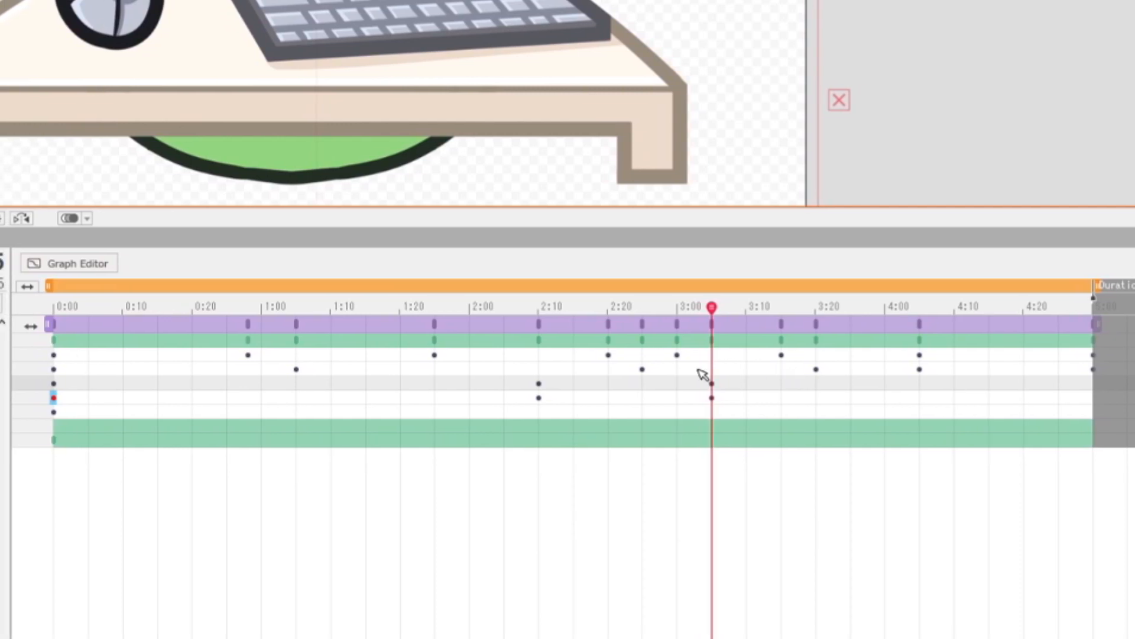
drag(717, 311, 543, 309)
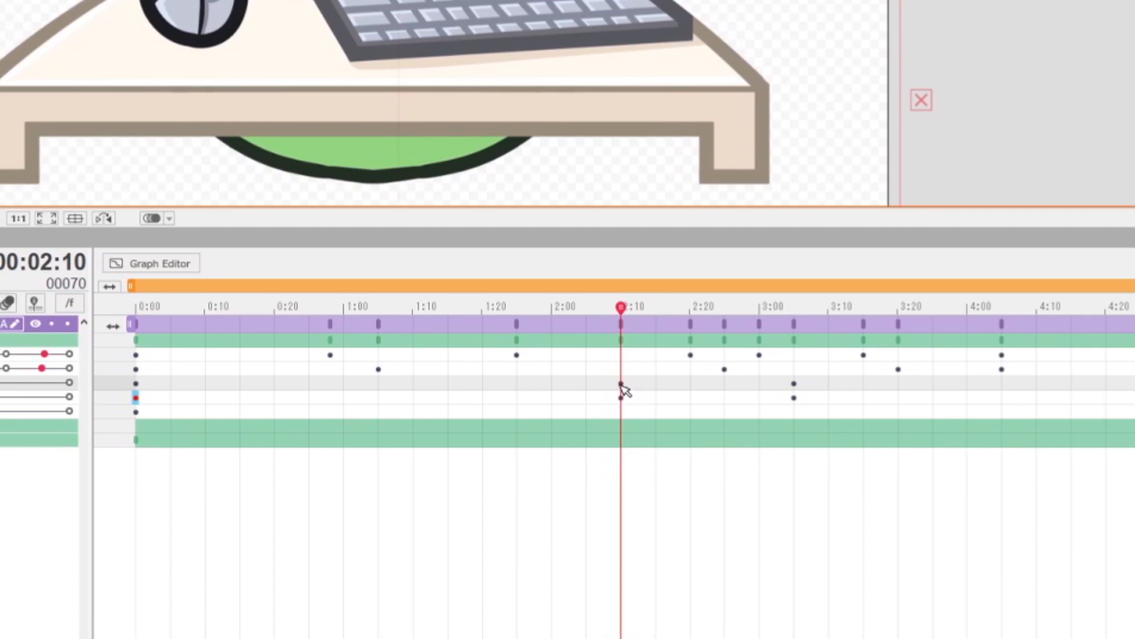
drag(628, 317, 671, 312)
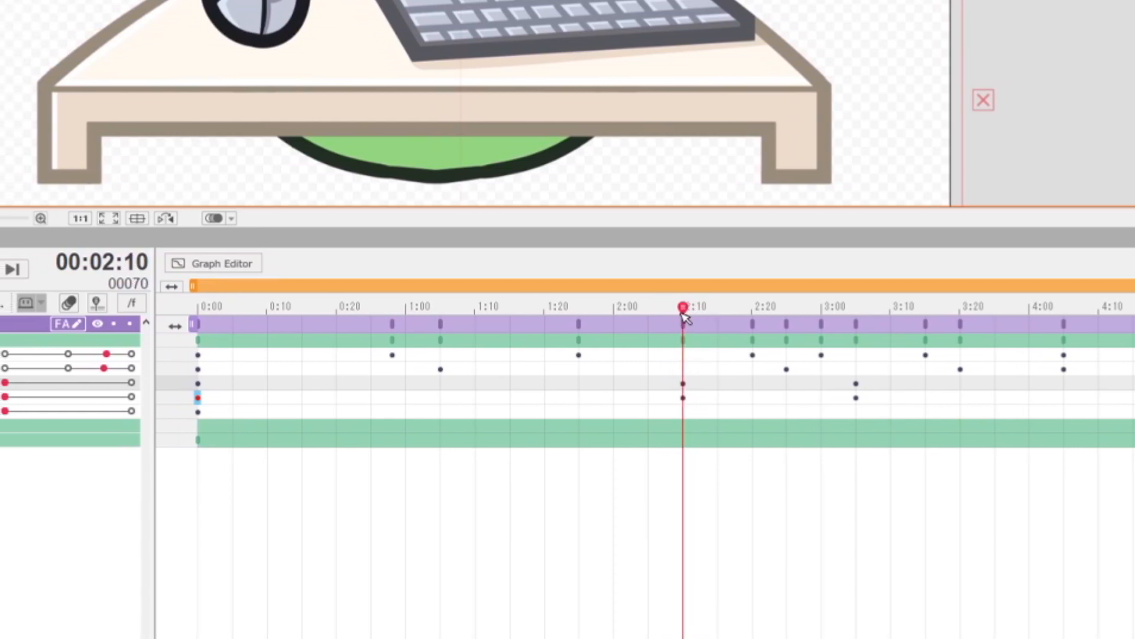
- Add eyelids keyframes with value 0 at 2:10 and 3:05
drag(679, 318, 874, 366)
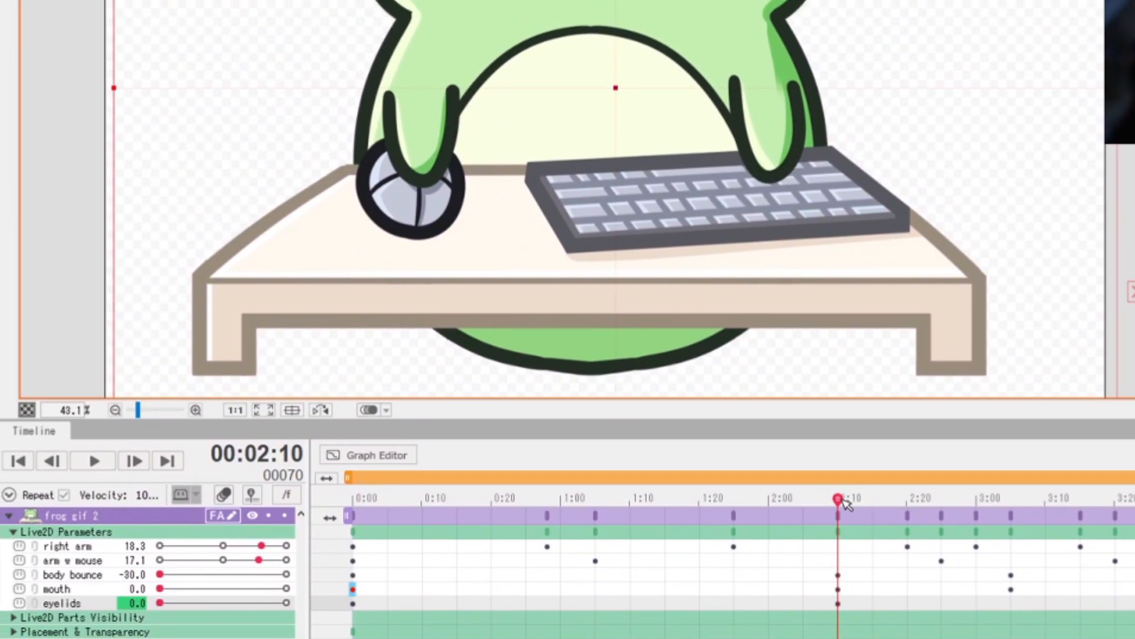
click(856, 319)
drag(986, 501, 1015, 503)
drag(161, 603, 199, 604)
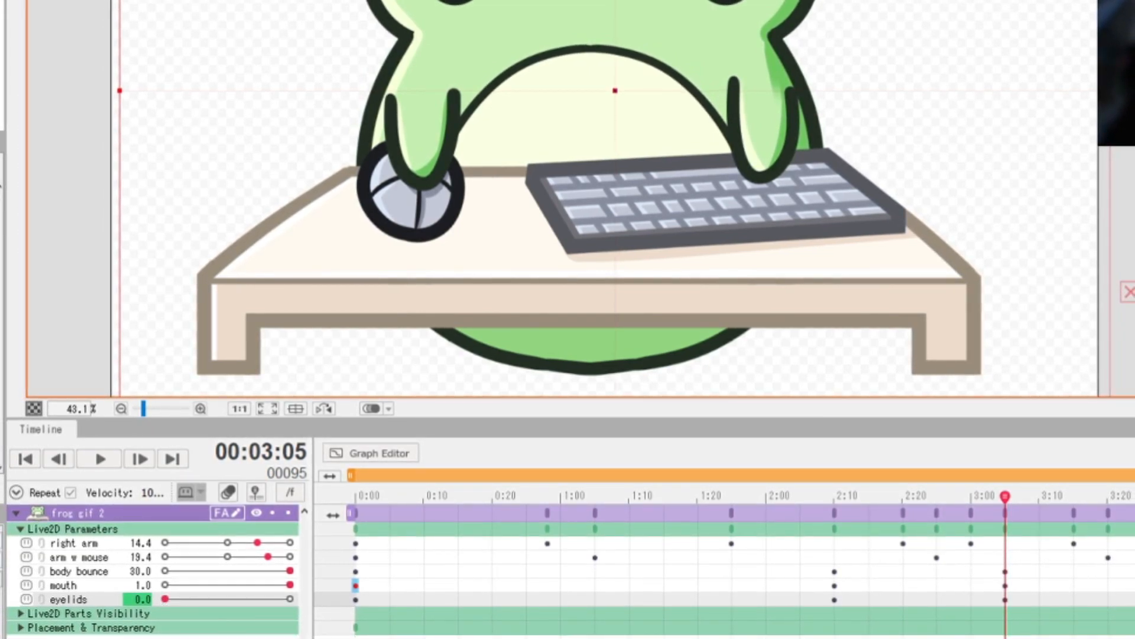
- Add keyframes at 3:20 with mouth 0 and body bounce -30
drag(1013, 512, 1098, 496)
drag(292, 582, 171, 582)
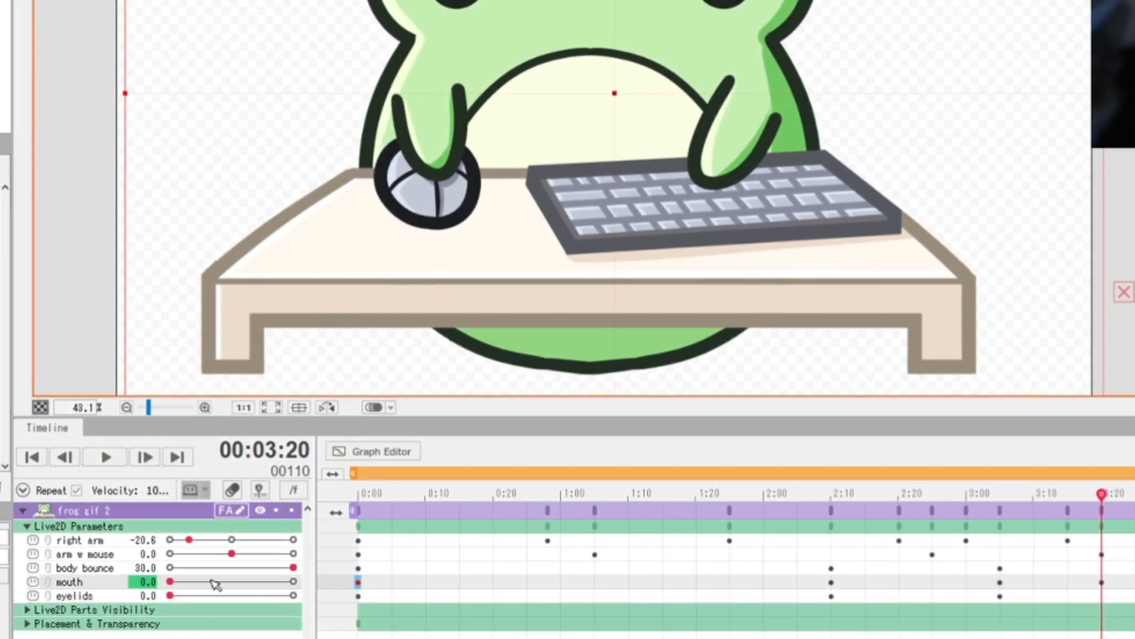
drag(294, 570, 172, 567)
- Set the eyelids to 1.0 at 3:05 and to 0 at 3:20 for a blink, and play back the animation
drag(1101, 495, 997, 495)
drag(172, 594, 296, 593)
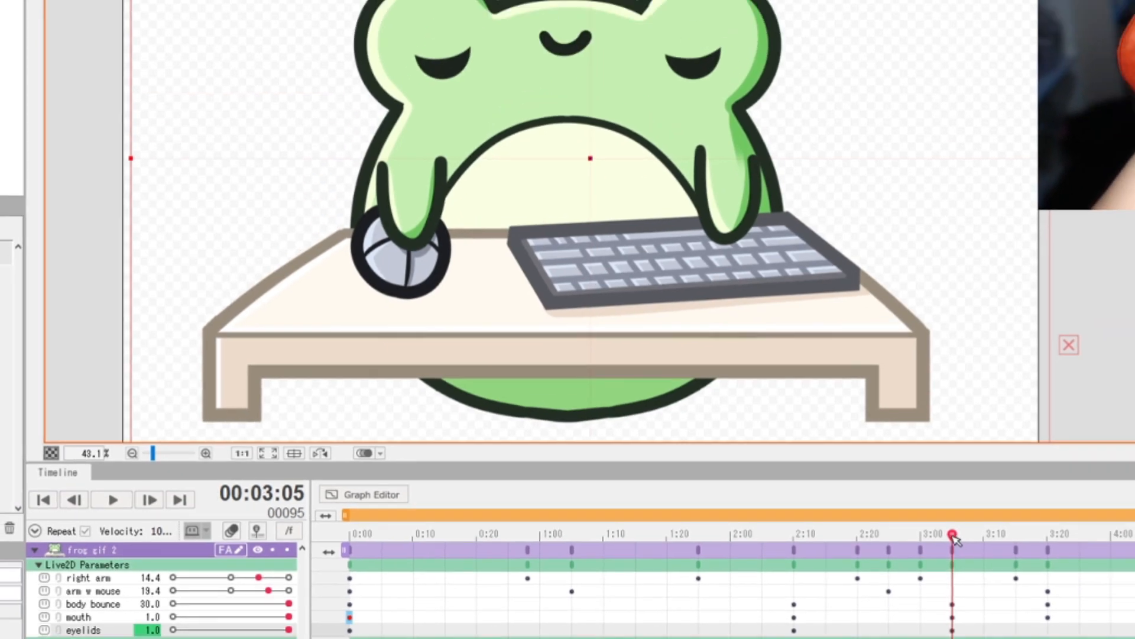
drag(953, 536, 1052, 544)
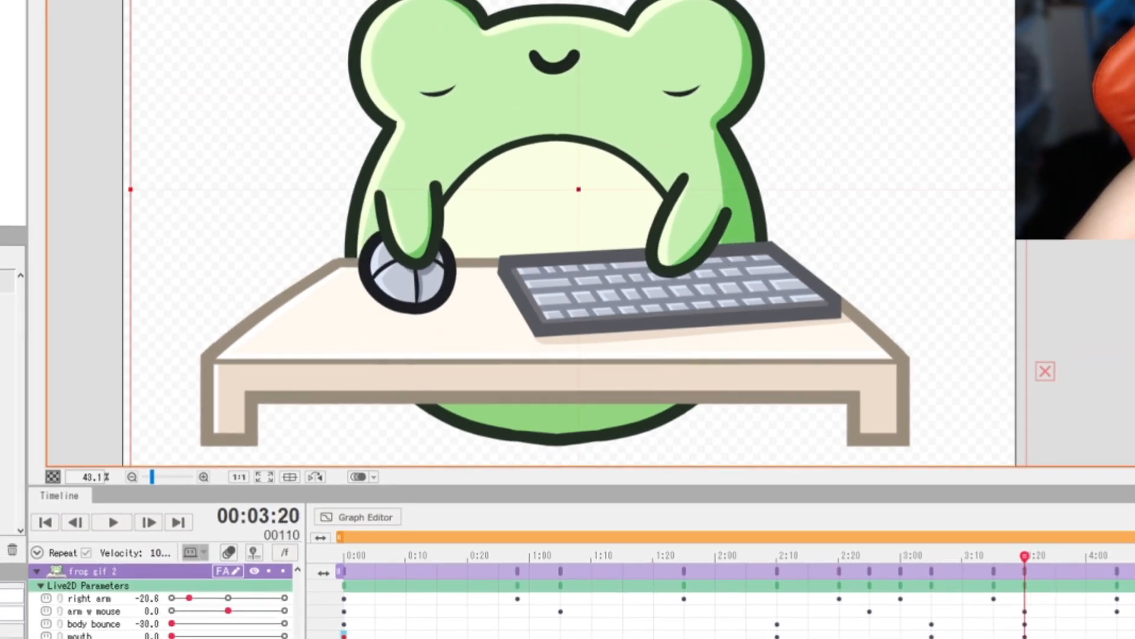
drag(285, 638, 172, 638)
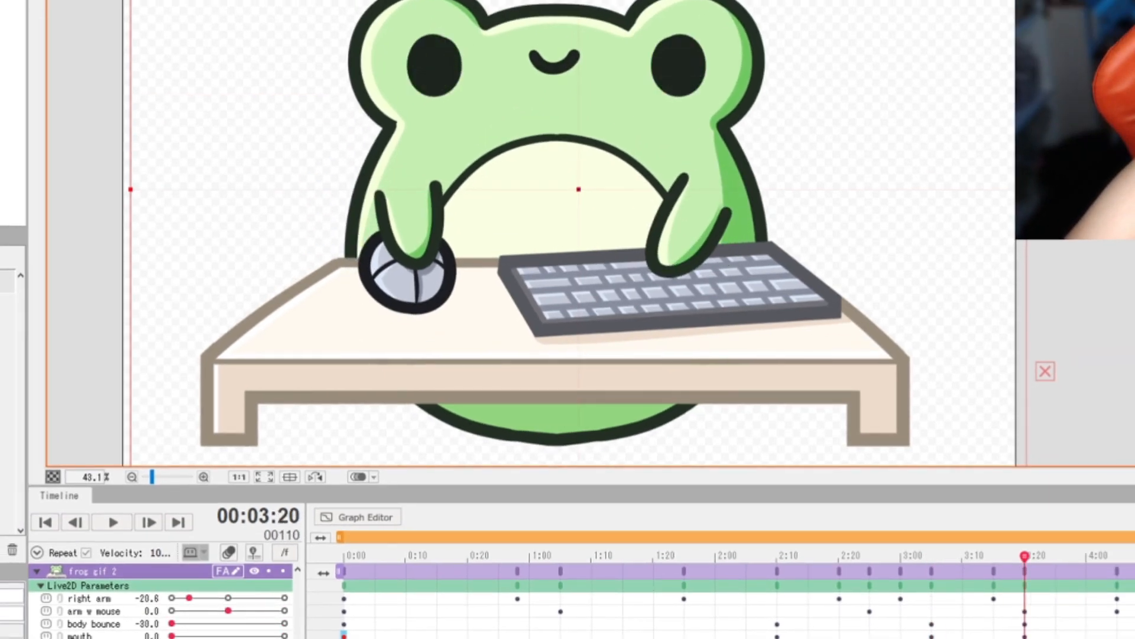
click(111, 528)
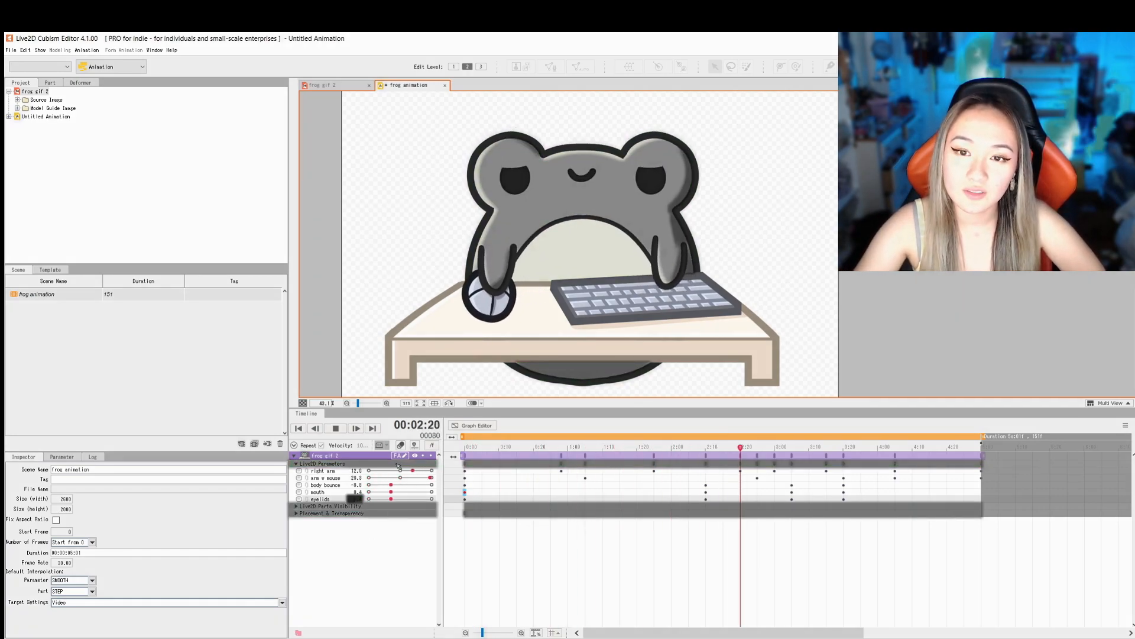
- Save the animation as frog animation in the frog gif 2 folder and close the file window showing that folder
click(11, 50)
click(48, 133)
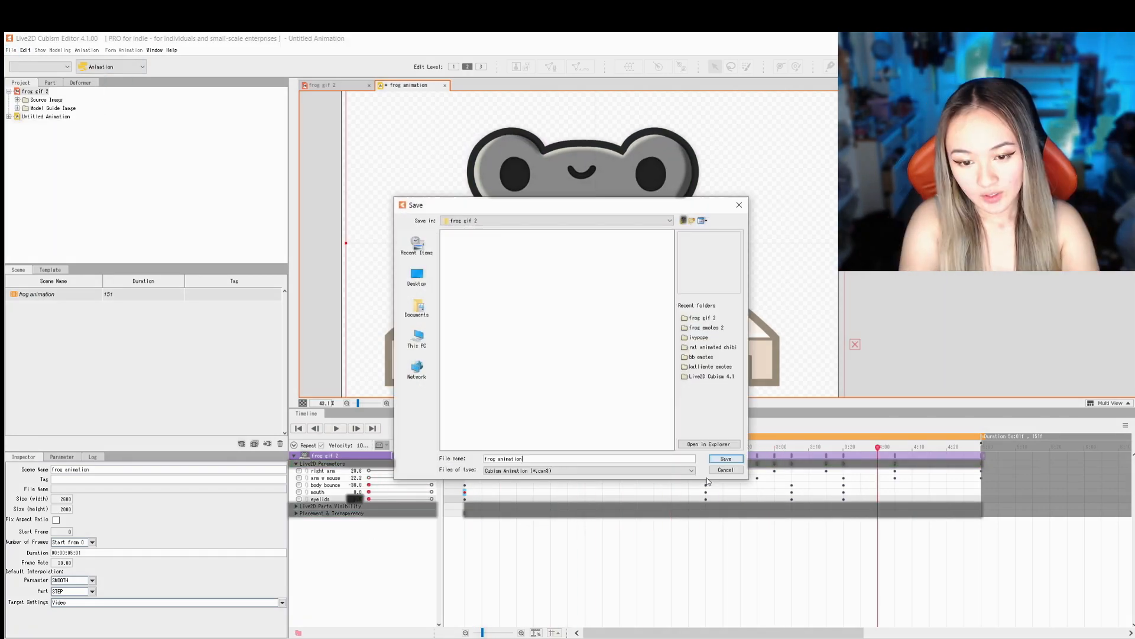
click(728, 459)
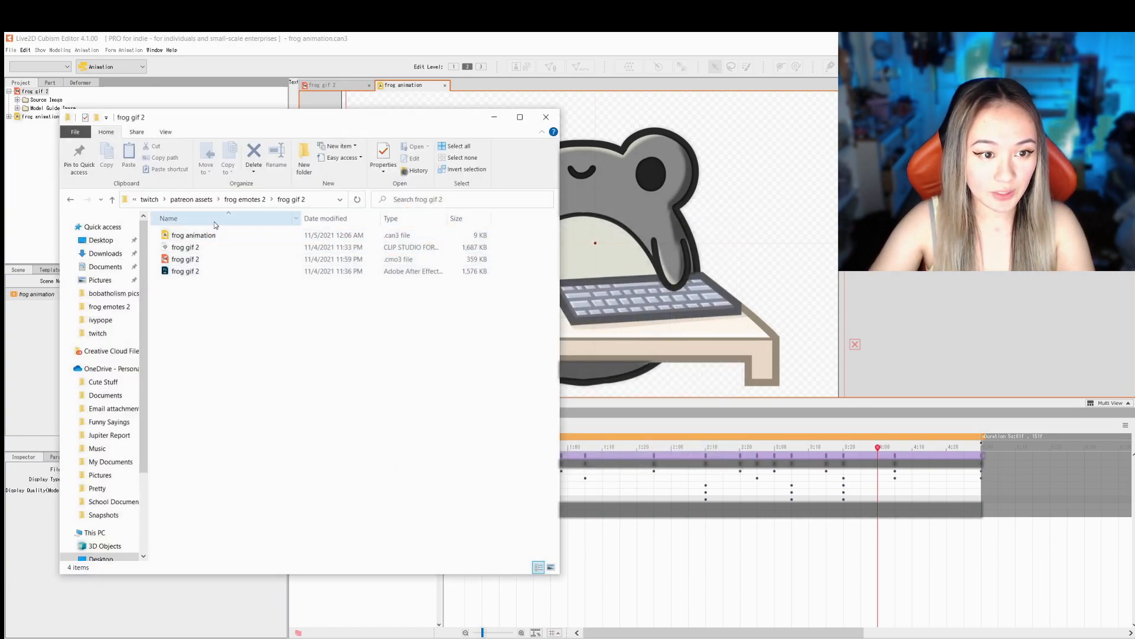
click(546, 117)
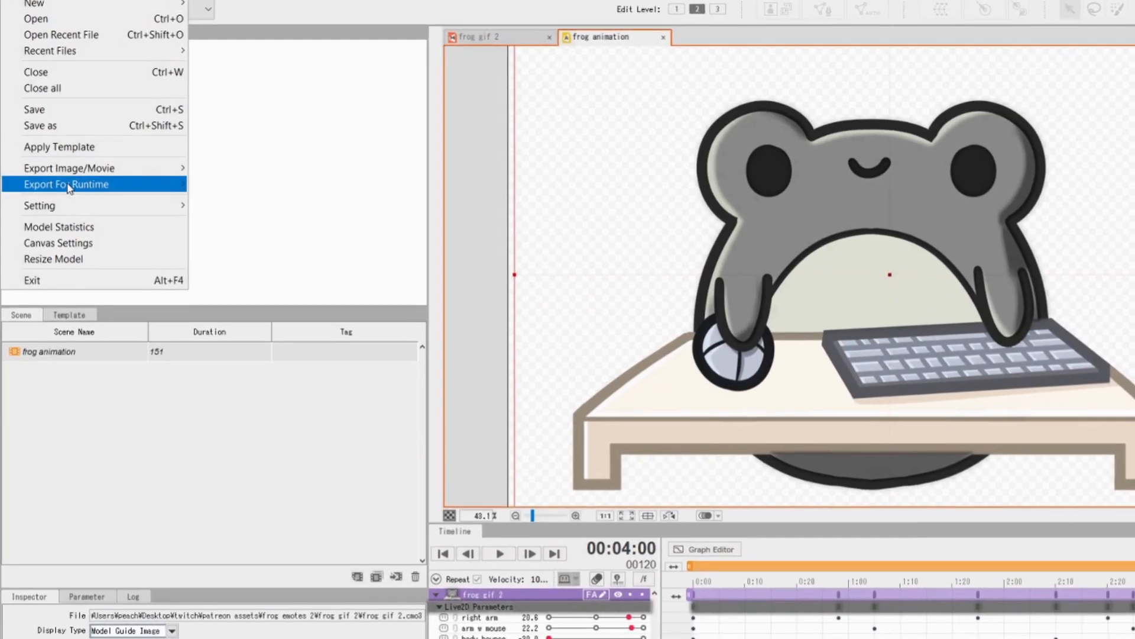
- Export the animation as a 2600 x 2000 GIF at 16 fps with loop, high quality, transparent background and error diffusion
mouse_move(77, 158)
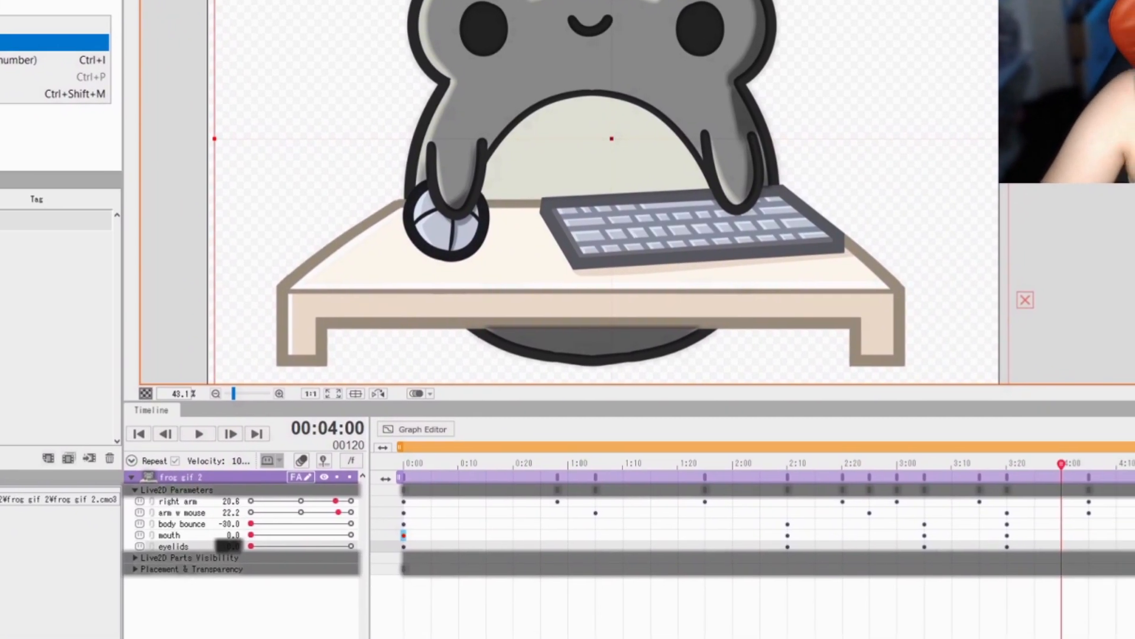
click(88, 94)
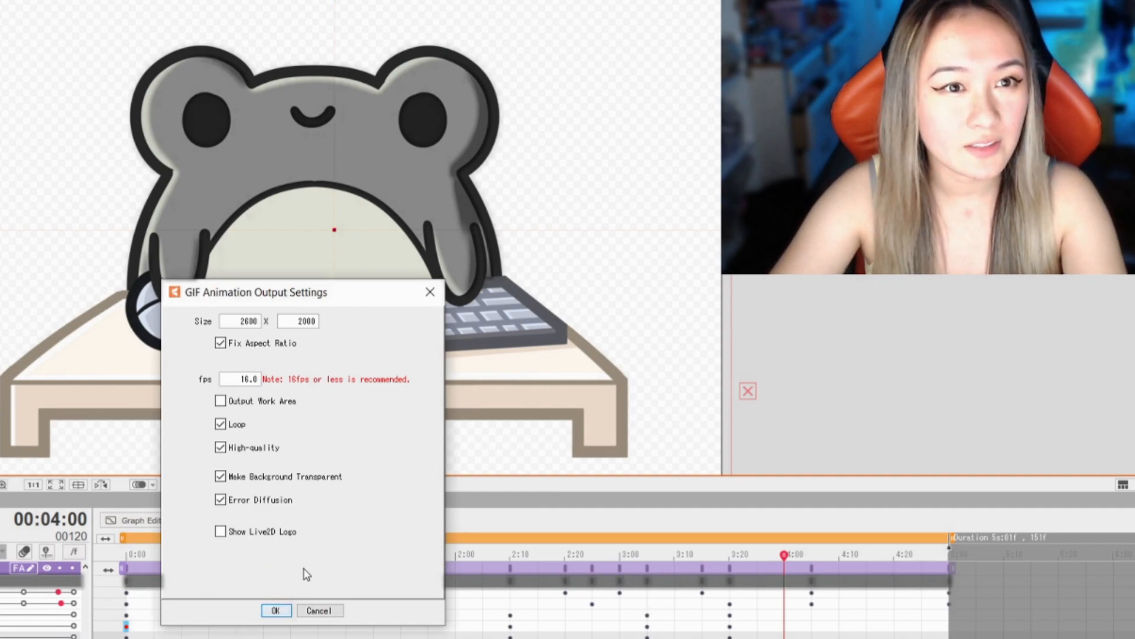
click(283, 613)
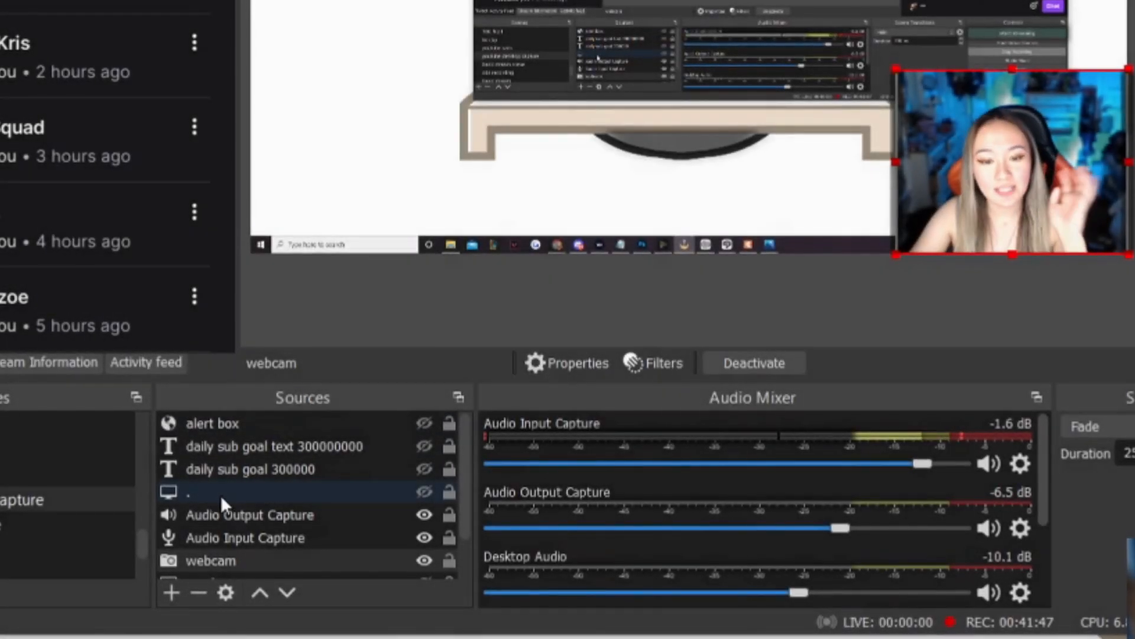
- In OBS, add a new image source named animated froggie that uses frog gaming animation.gif
click(178, 514)
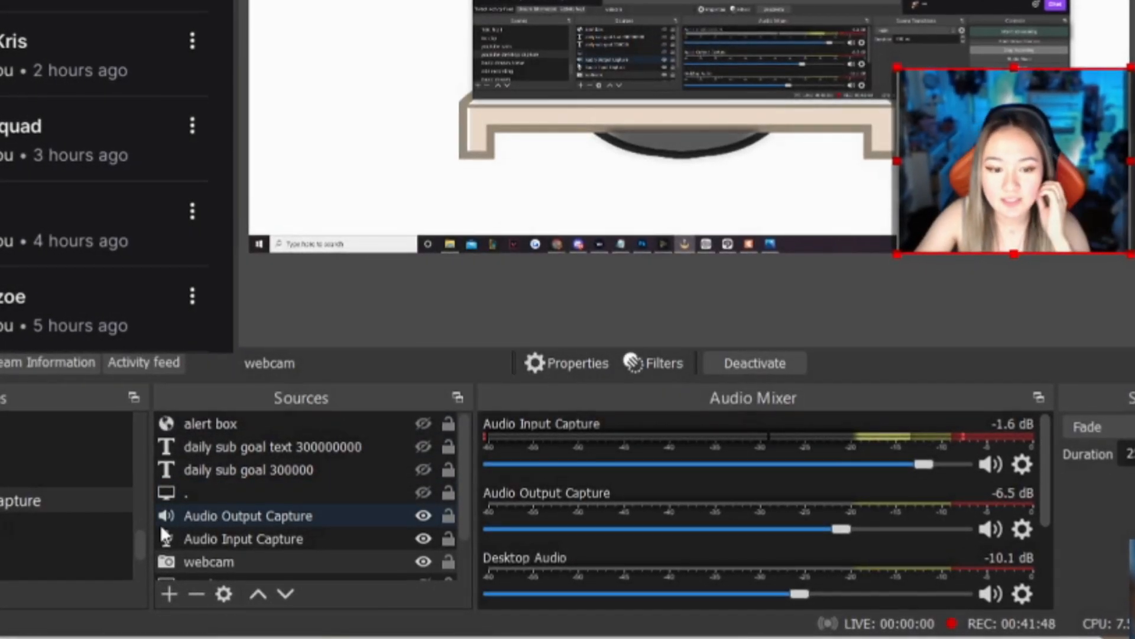
click(257, 472)
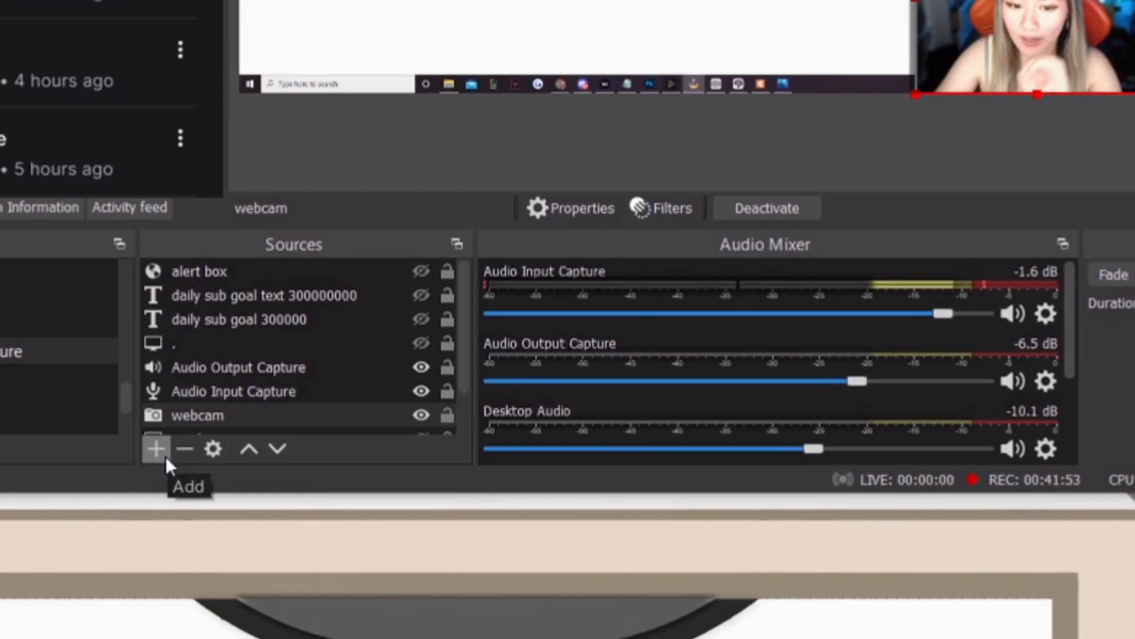
click(159, 607)
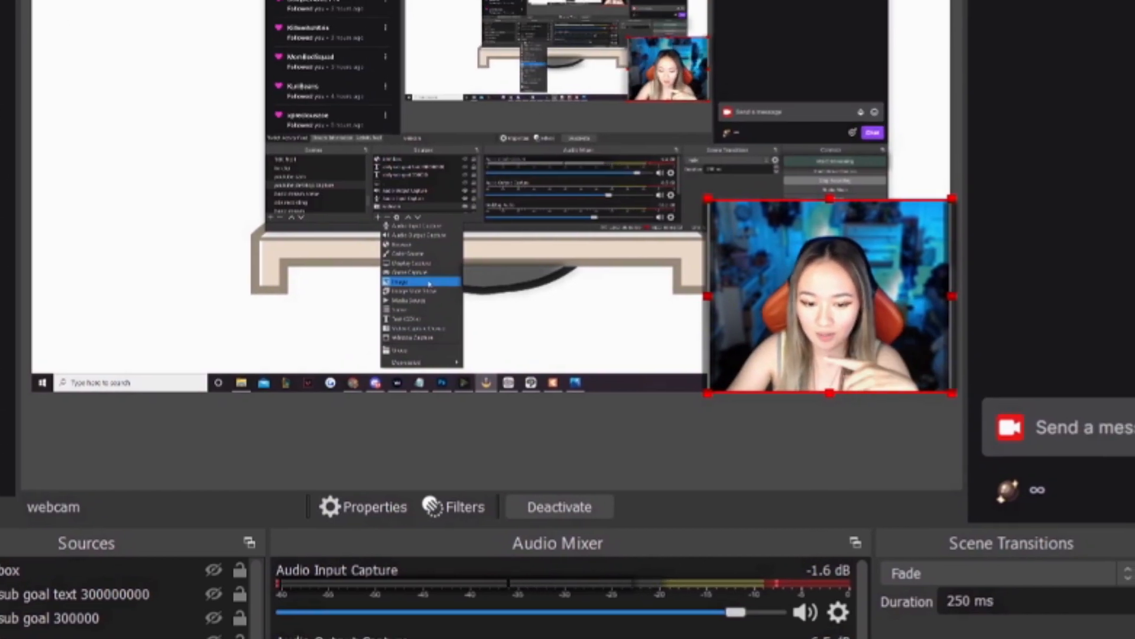
click(459, 209)
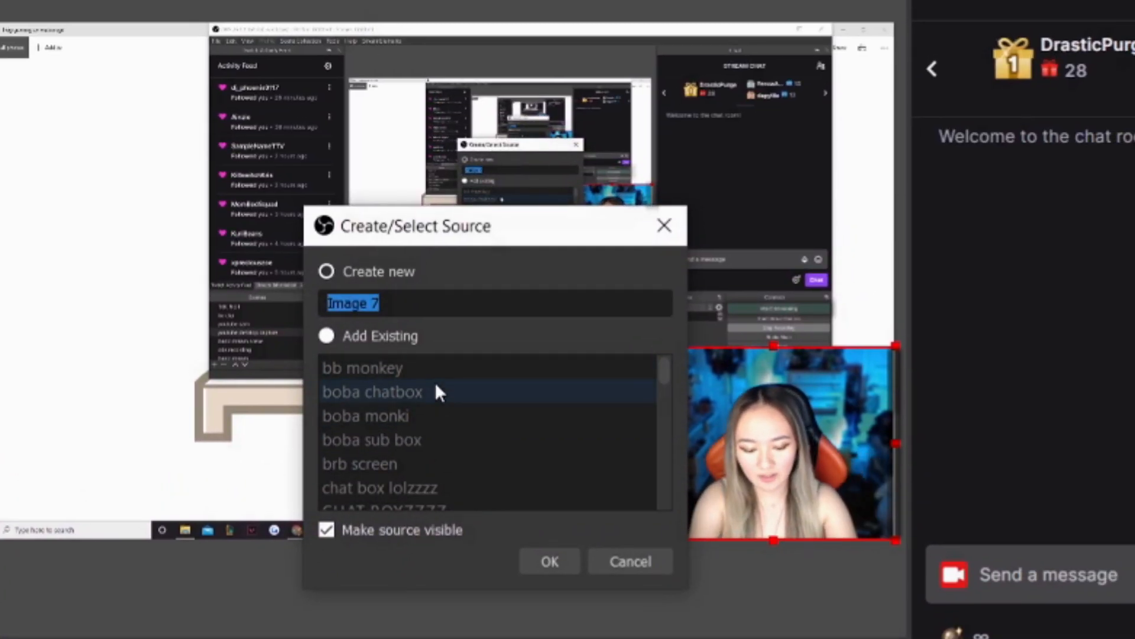
text(animated froggie)
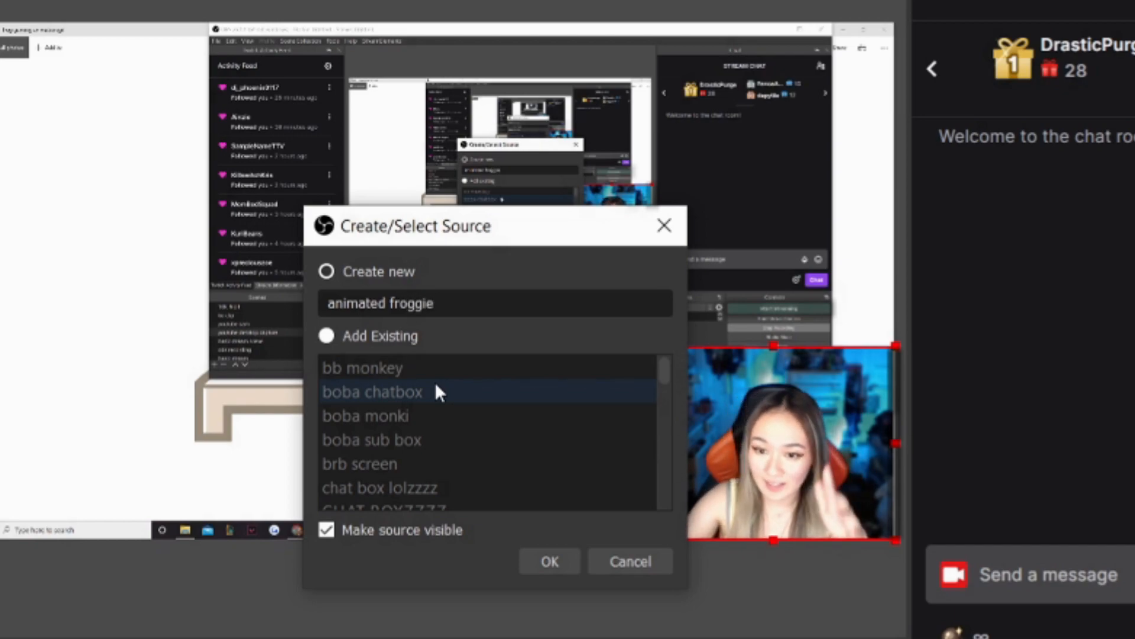
click(549, 561)
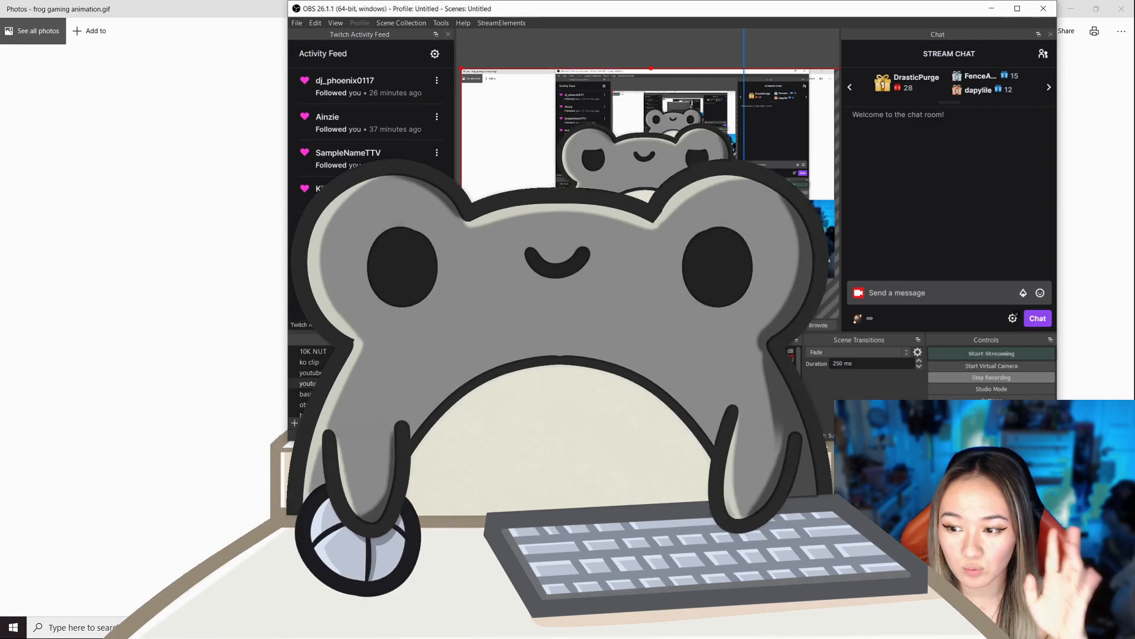
- Try the frog image small in the lower-left corner of the scene and enlarged across most of the scene
drag(758, 253, 631, 196)
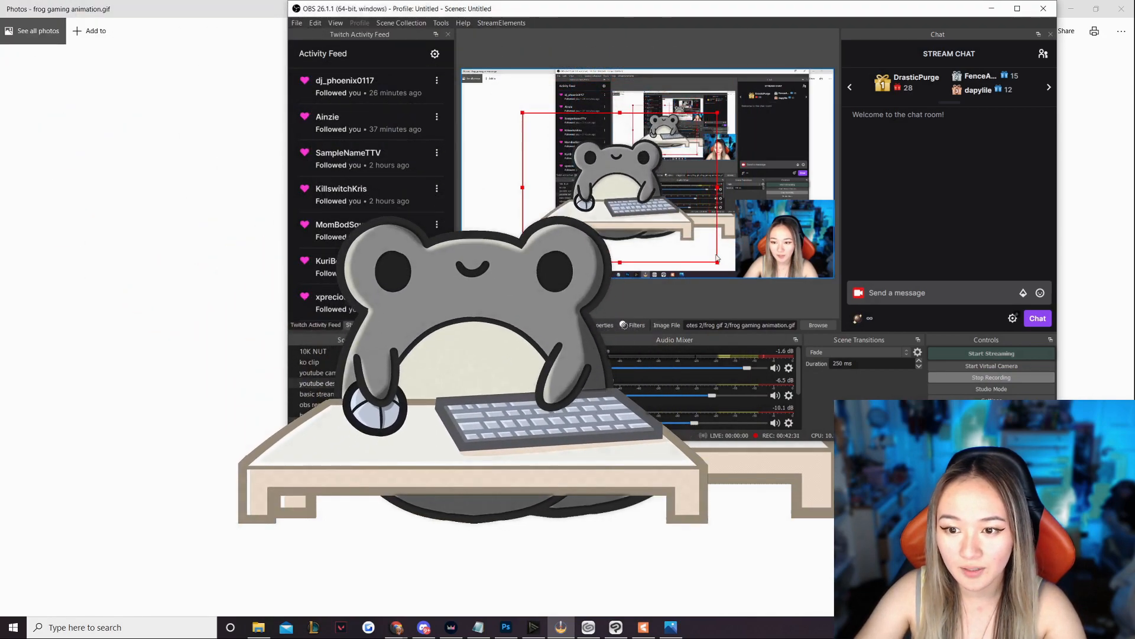
drag(572, 152, 509, 245)
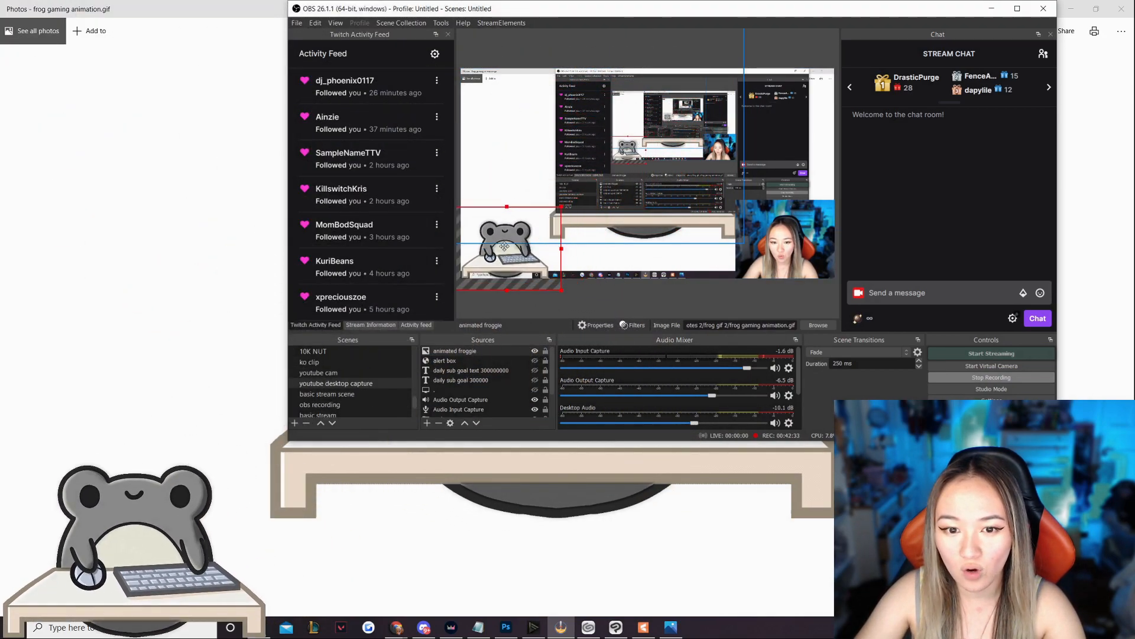
drag(561, 291, 798, 408)
drag(674, 267, 665, 102)
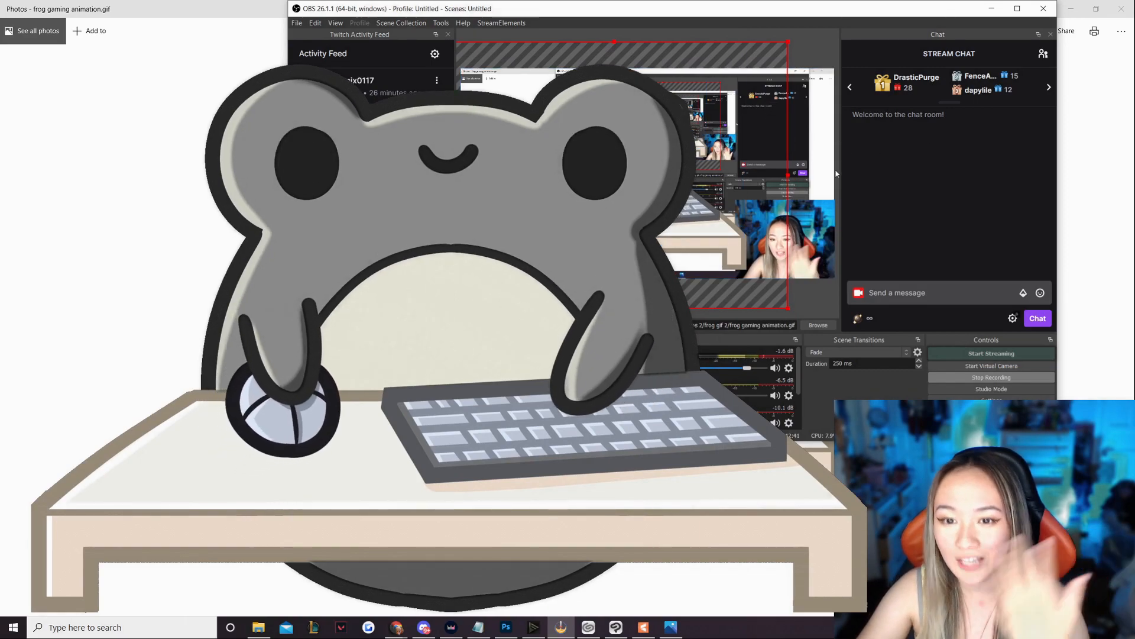
- Shrink the frog image into the lower-left corner of the scene, deselect it, and switch to the Photos window
drag(787, 309, 665, 215)
drag(570, 131, 585, 193)
drag(680, 278, 547, 189)
drag(513, 140, 508, 255)
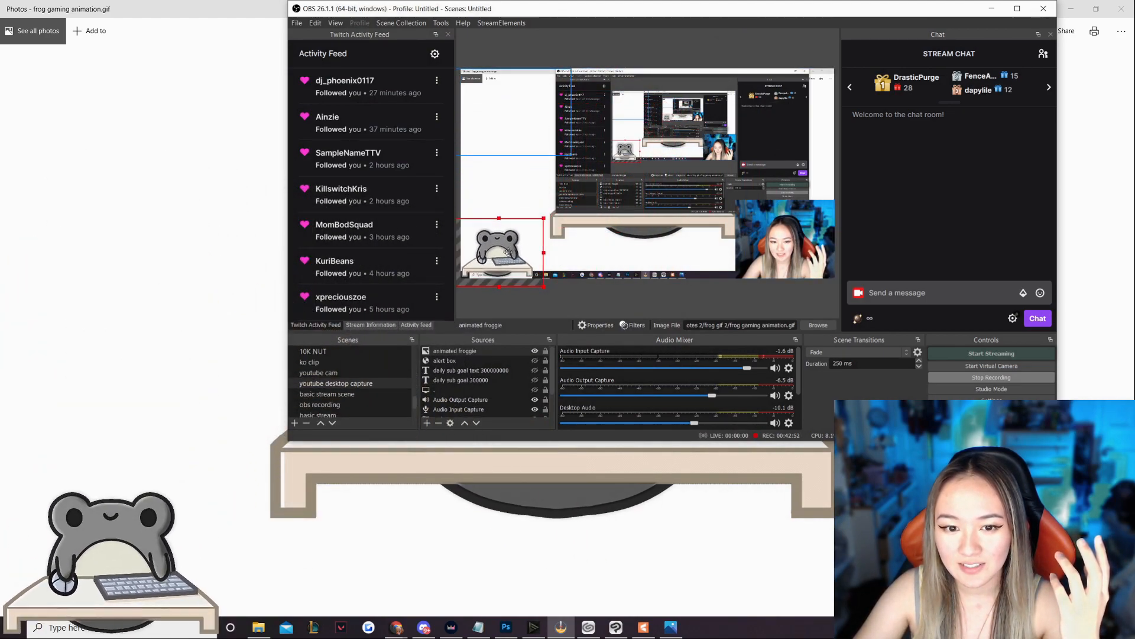
click(656, 303)
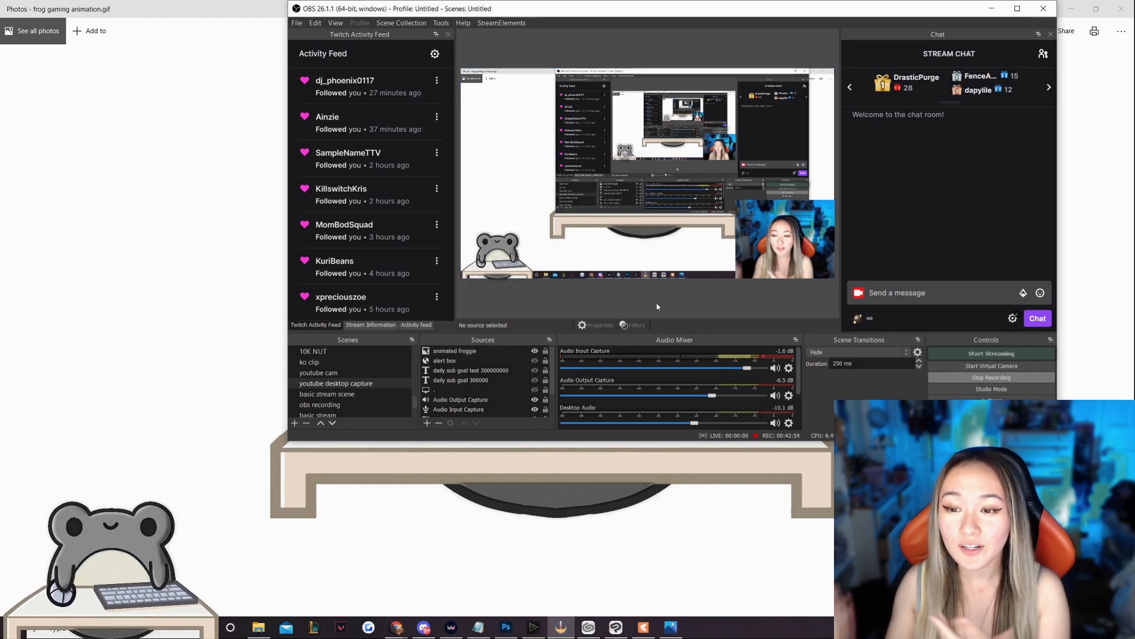
click(235, 105)
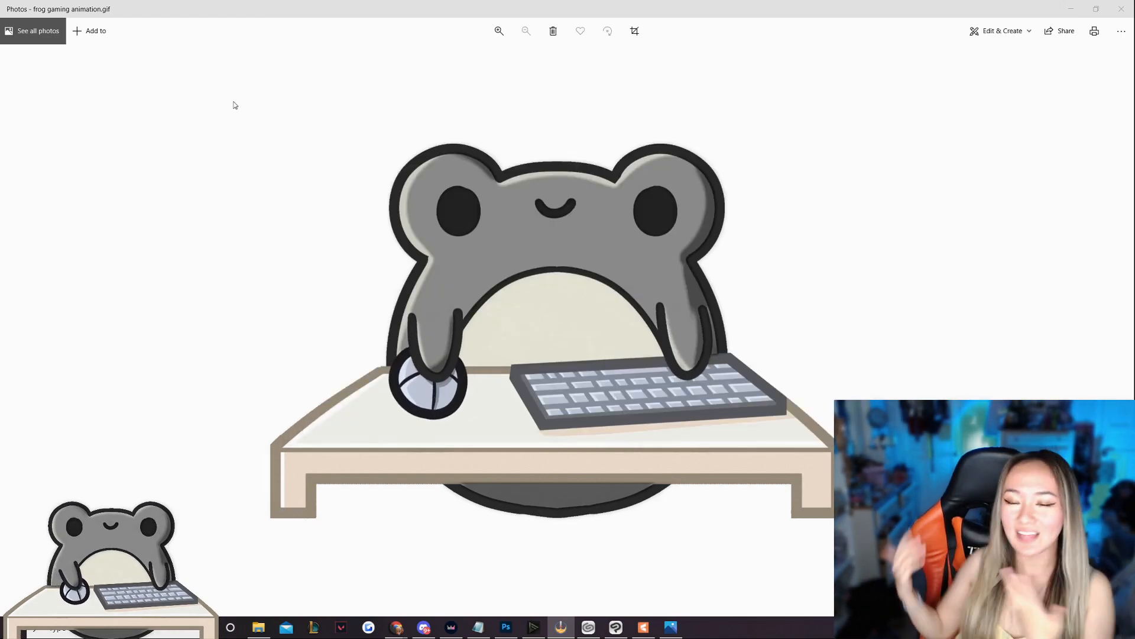